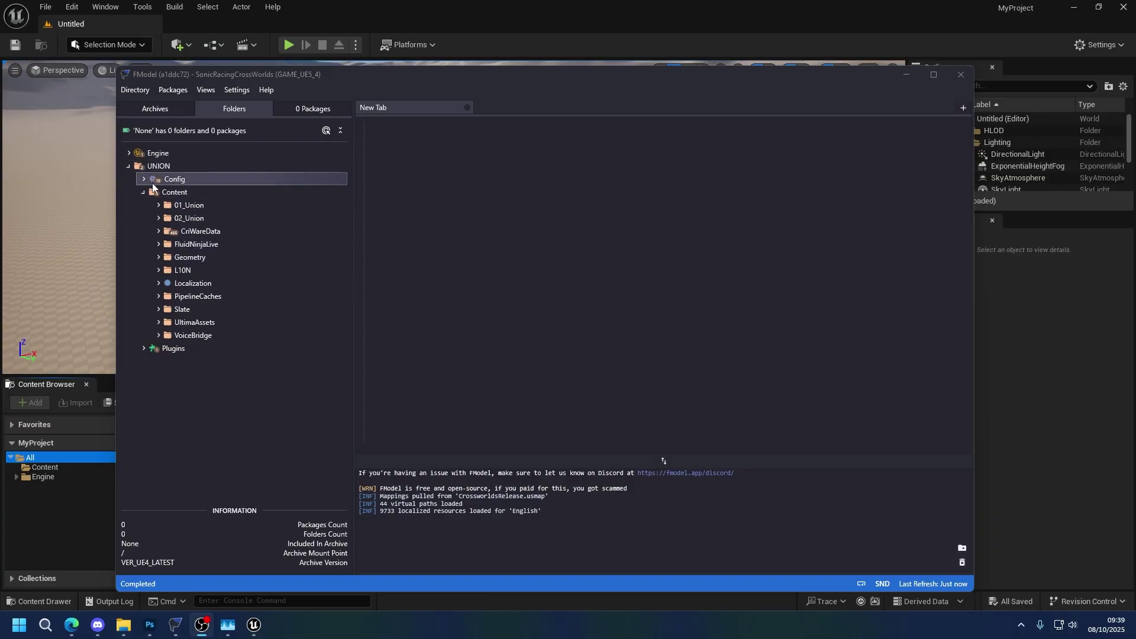
- Expand the FModel folder tree through 01_Union, UI, CharaMachineSelect and CharaSelect down to Texture
left_click(158, 205)
left_click(192, 348)
left_click(173, 348)
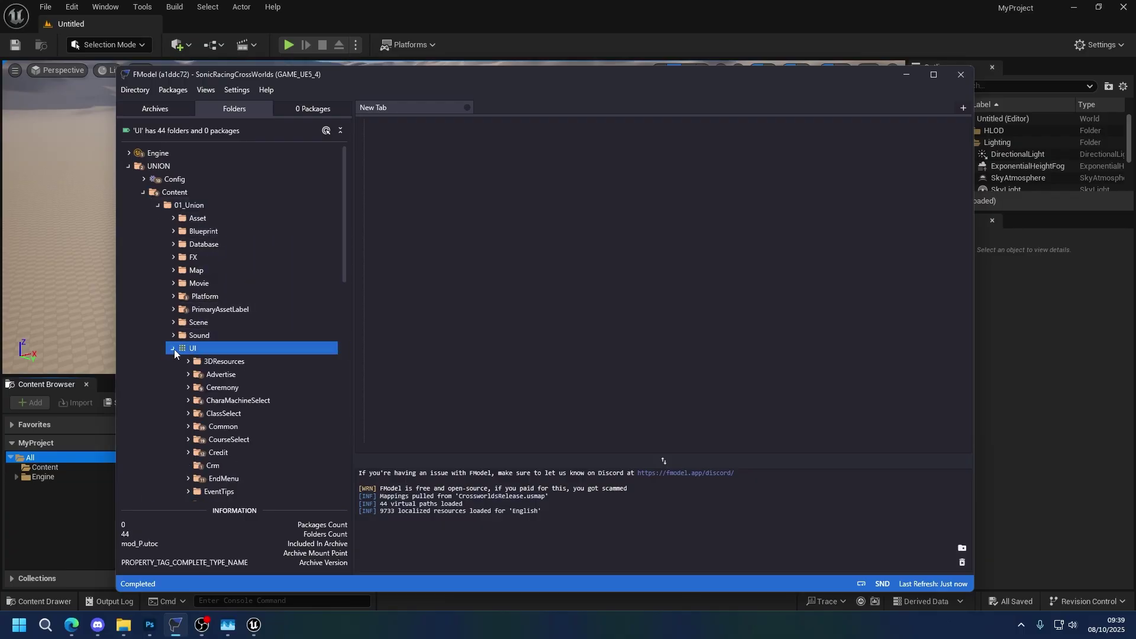
scroll(174, 349, "down", 3)
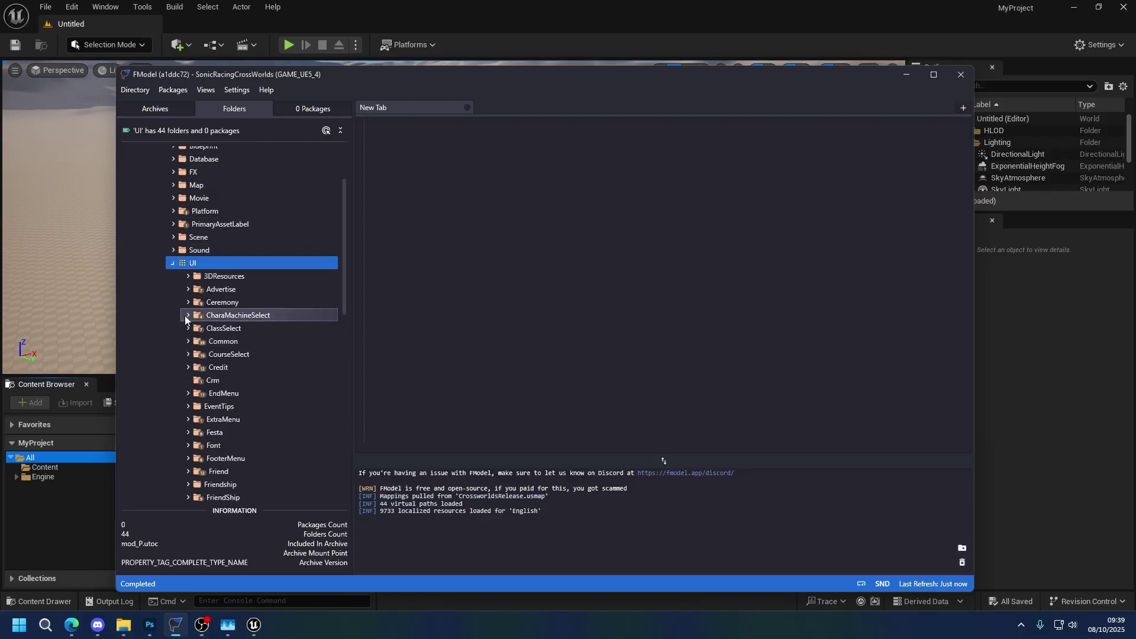
left_click(187, 315)
left_click(202, 328)
left_click(216, 353)
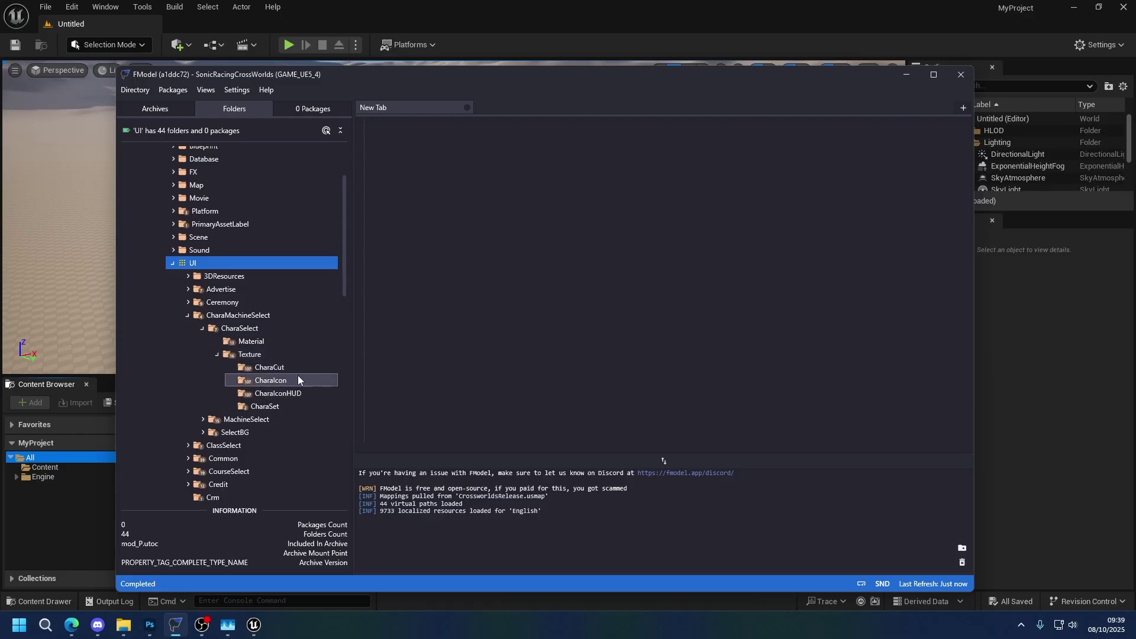
- List the CharaCut packages, filter by 'sp', and preview UI_CharaCut_sonSp_01
double_click(269, 370)
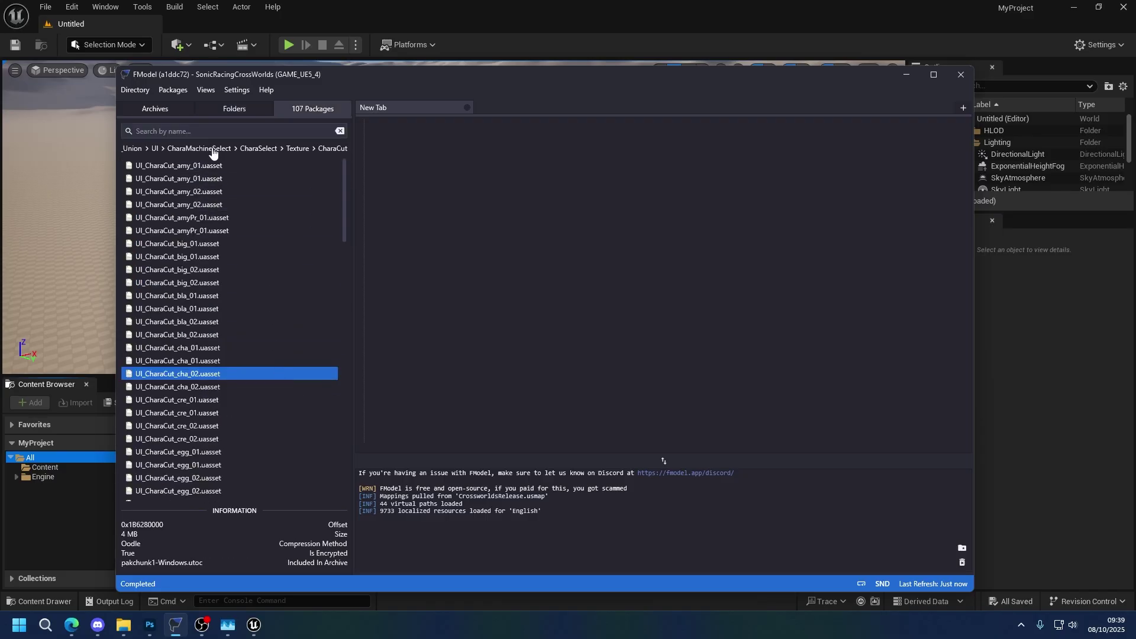
left_click(202, 132)
type("sp")
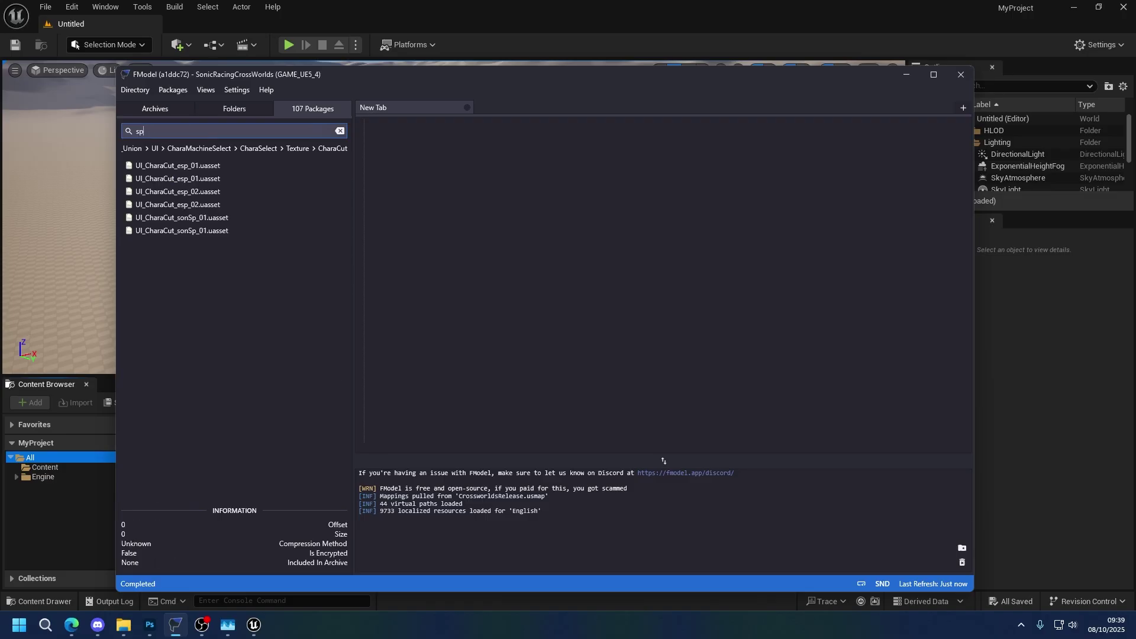
double_click(220, 218)
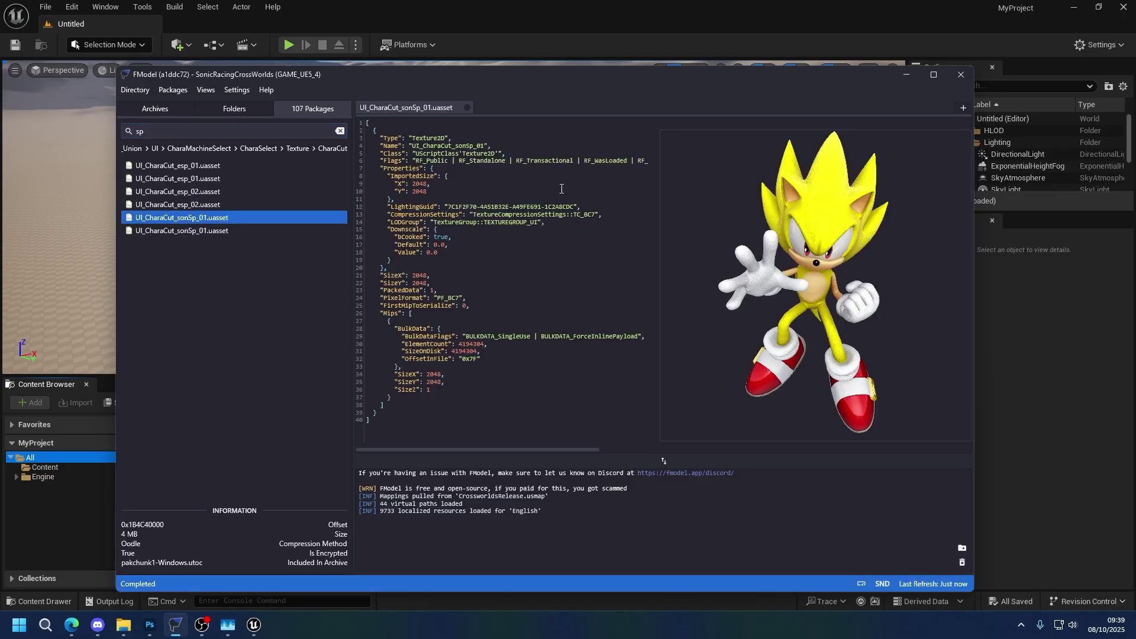
- Preview the UI_CharaIcon_sonSp_01 texture from the CharaIcon folder
left_click(275, 148)
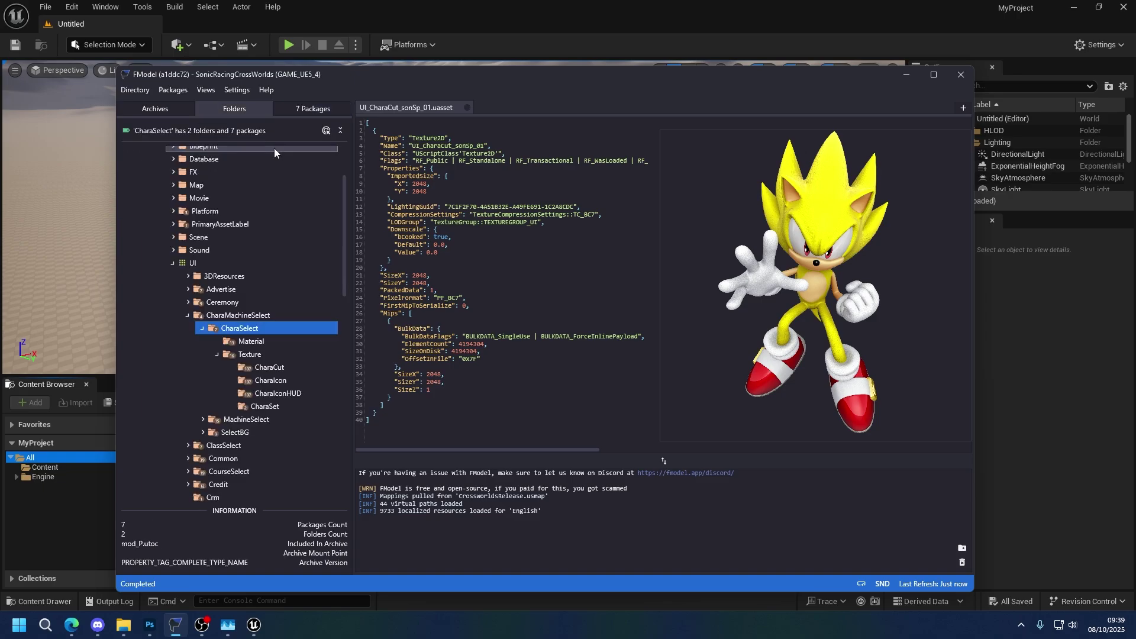
left_click(261, 393)
double_click(257, 381)
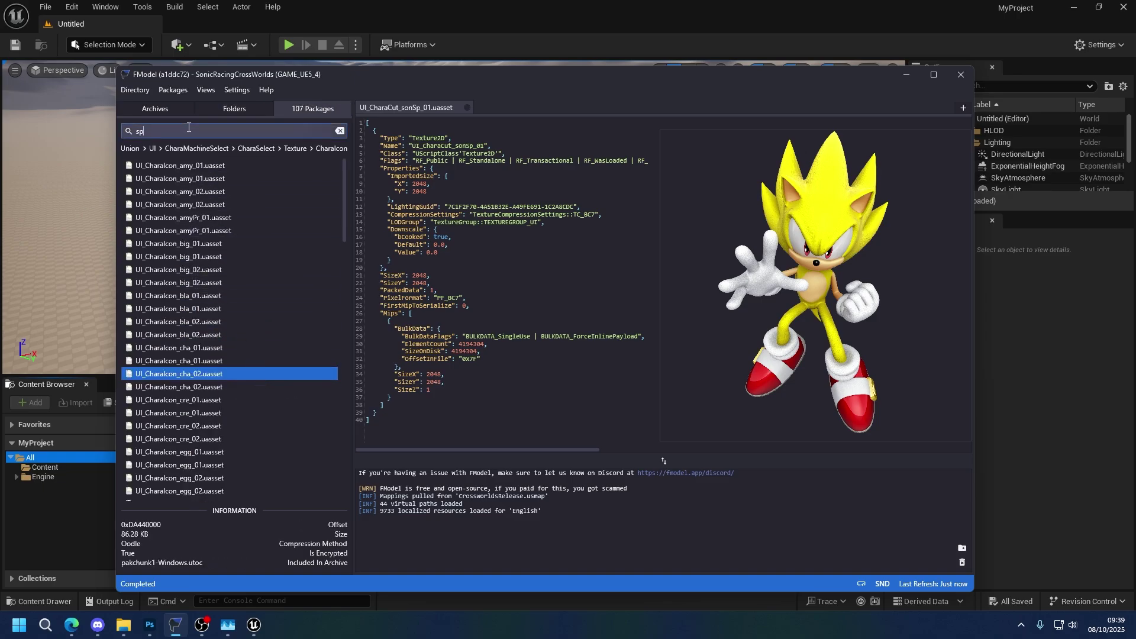
double_click(217, 219)
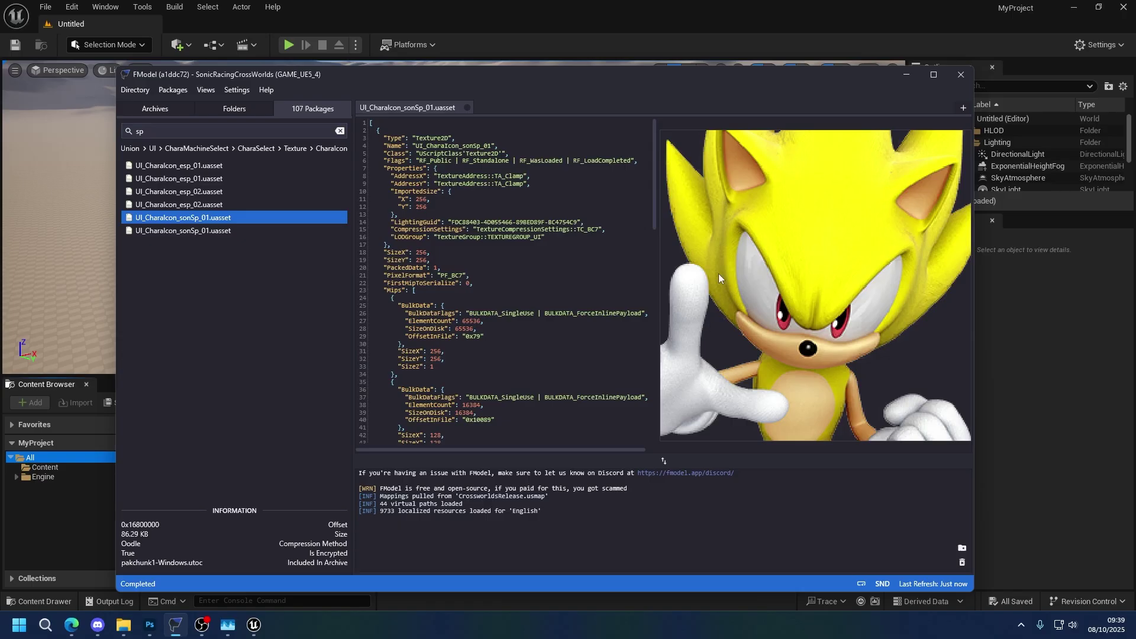
- Preview the UI_Mask_CharaIconHUD_sonSp_01 texture from the CharaIconHUD folder
left_click(293, 155)
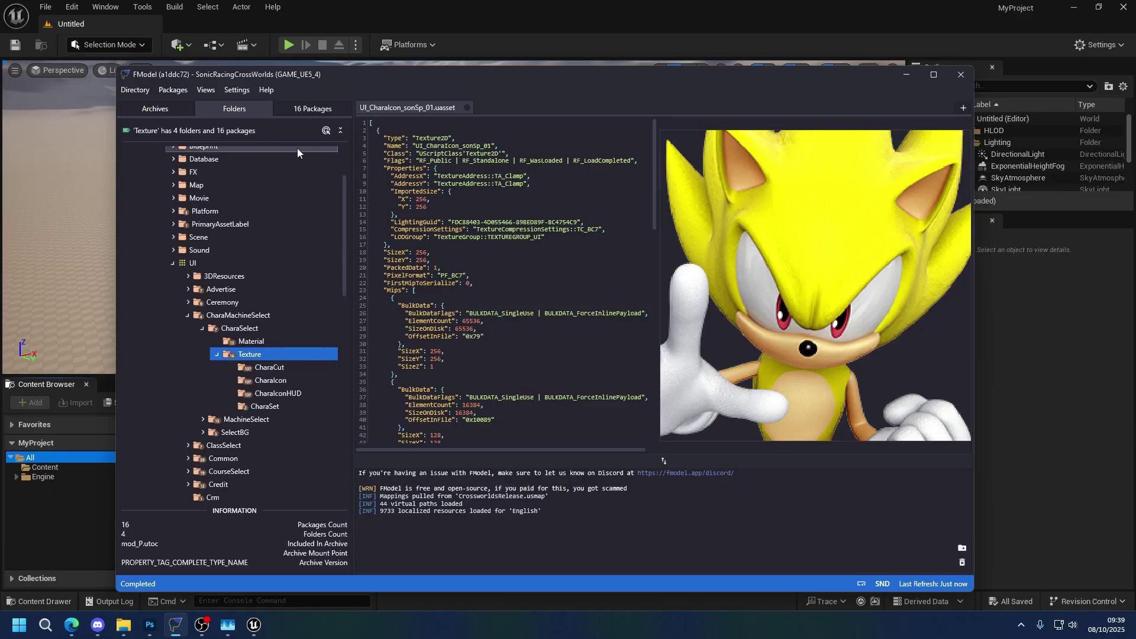
double_click(290, 401)
scroll(269, 232, "down", 3)
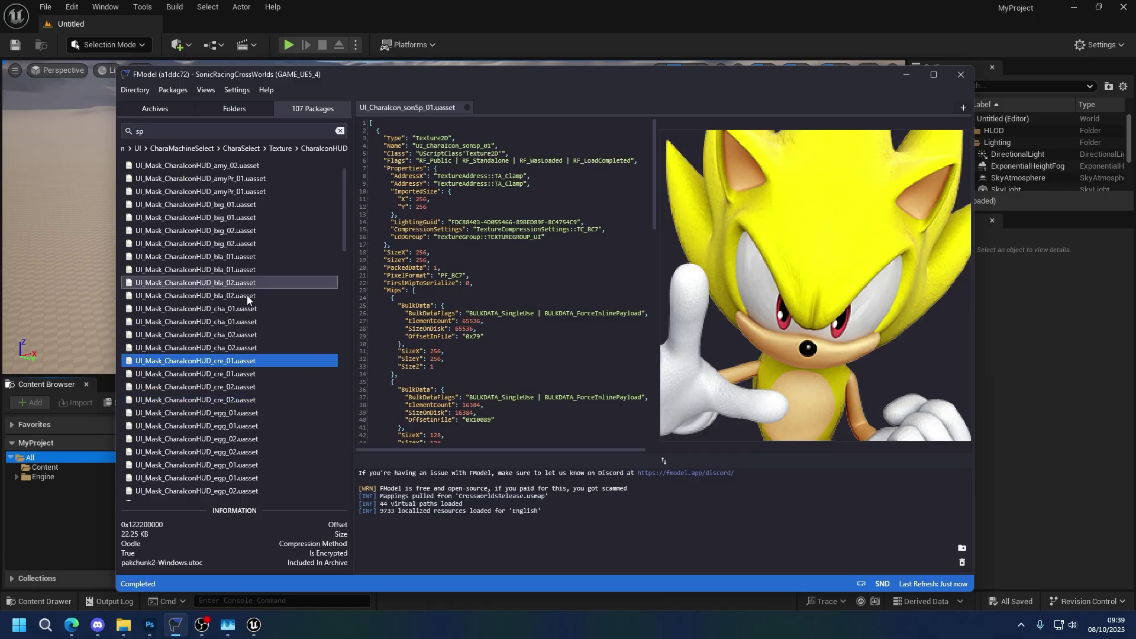
left_click(211, 136)
double_click(248, 218)
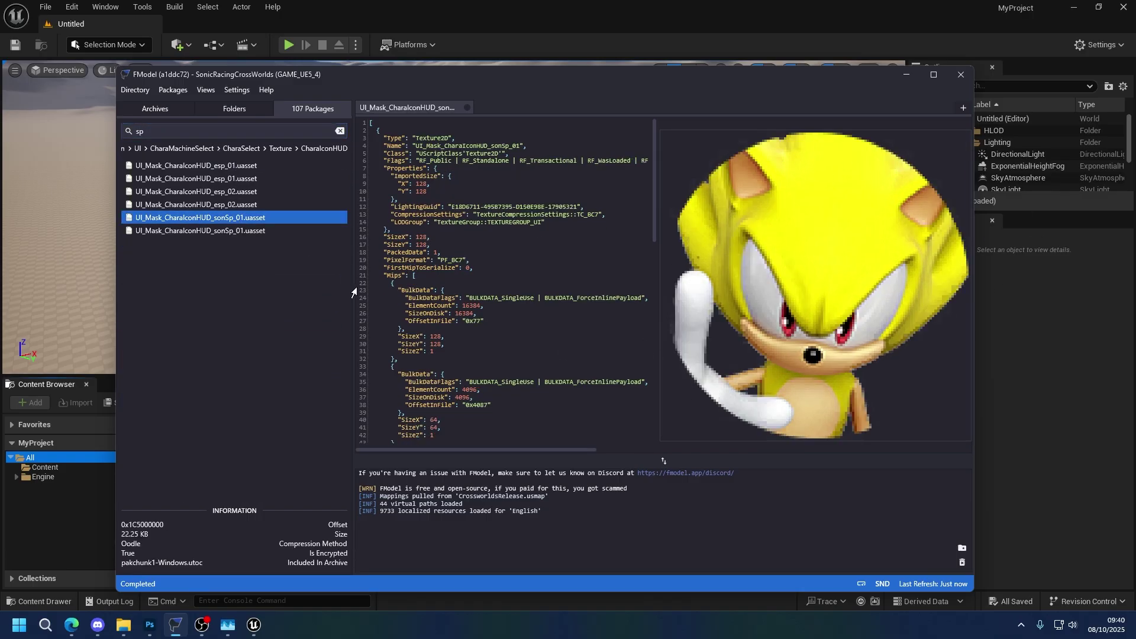
- Confirm TGA as the texture export format in FModel's settings
right_click(229, 220)
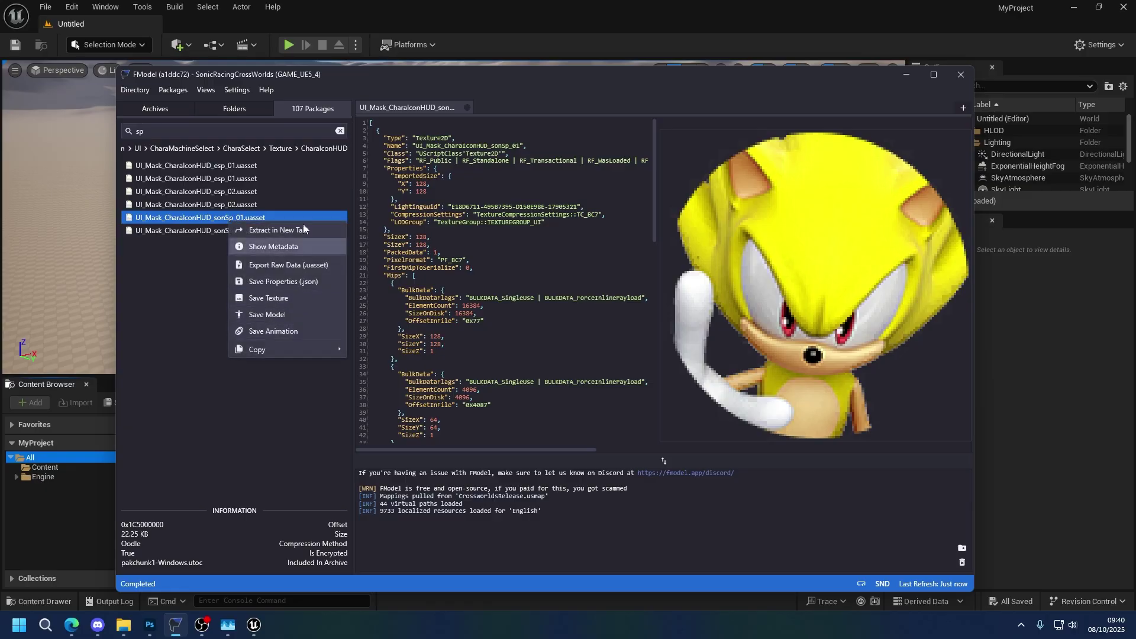
left_click(237, 90)
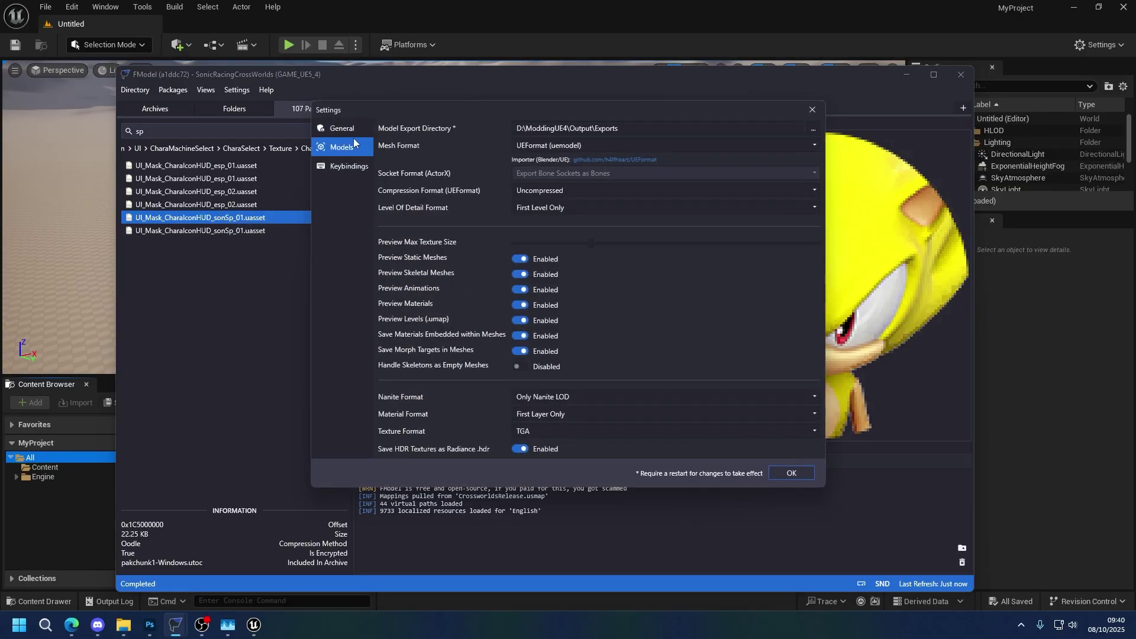
left_click(347, 131)
left_click(343, 147)
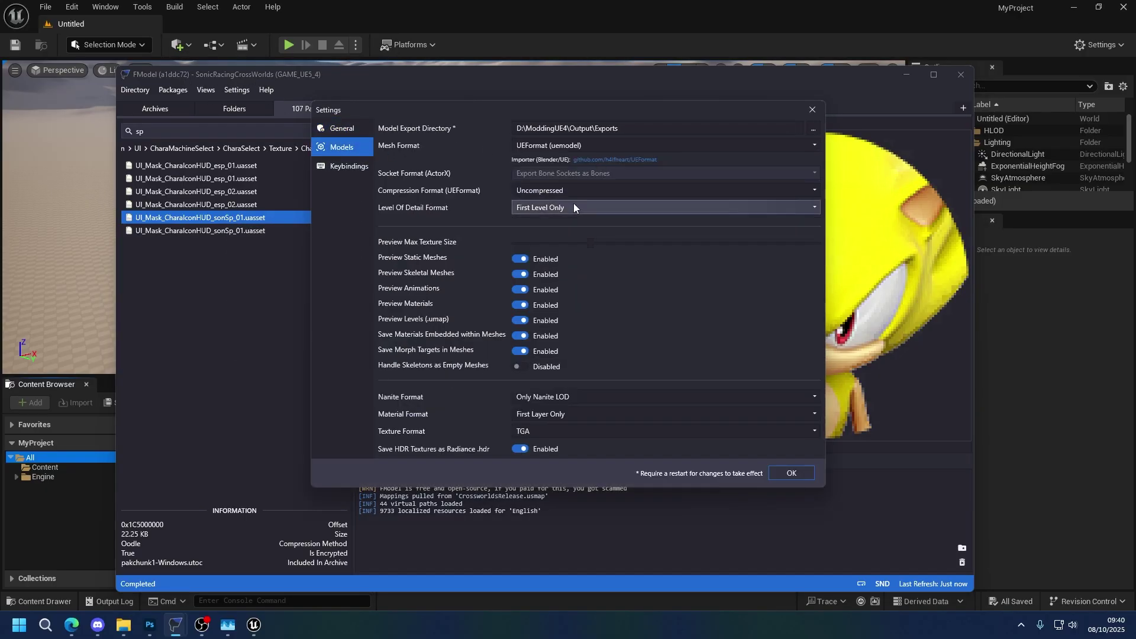
left_click(533, 431)
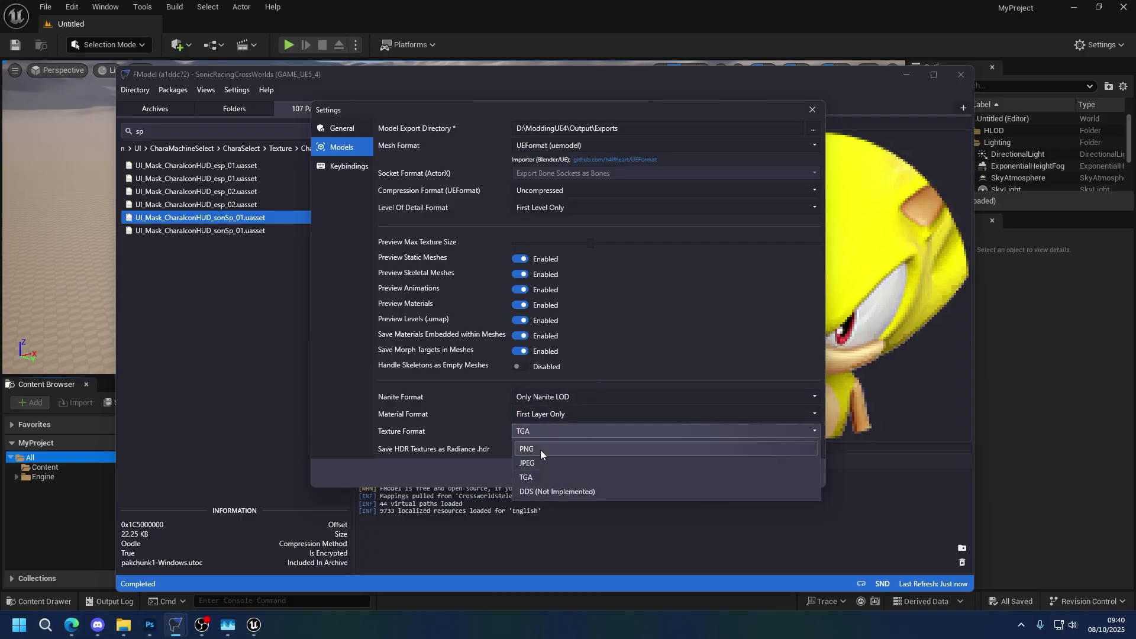
left_click(464, 386)
left_click(787, 474)
- Save the HUD mask and CharaCut sonSp_01 textures as TGA files
right_click(258, 223)
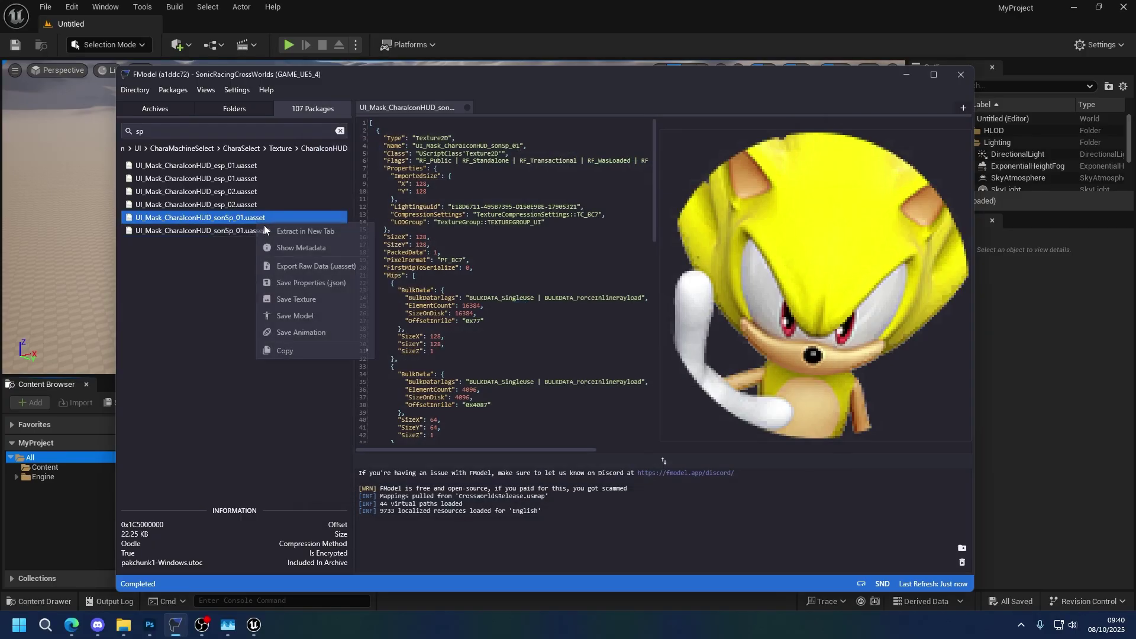
left_click(298, 302)
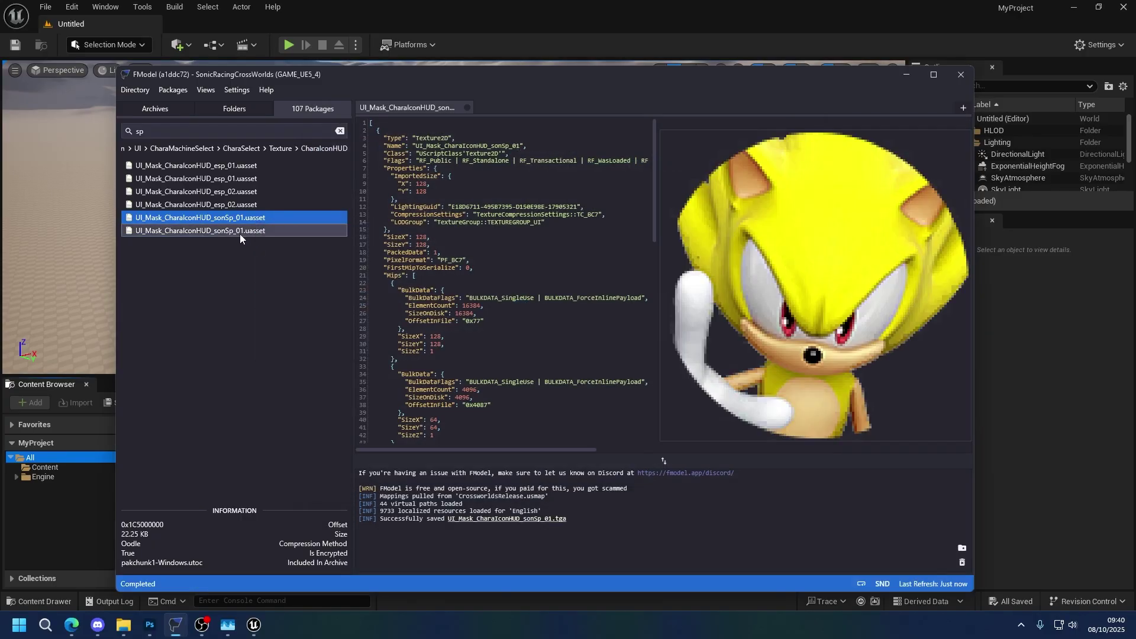
left_click(277, 154)
double_click(267, 370)
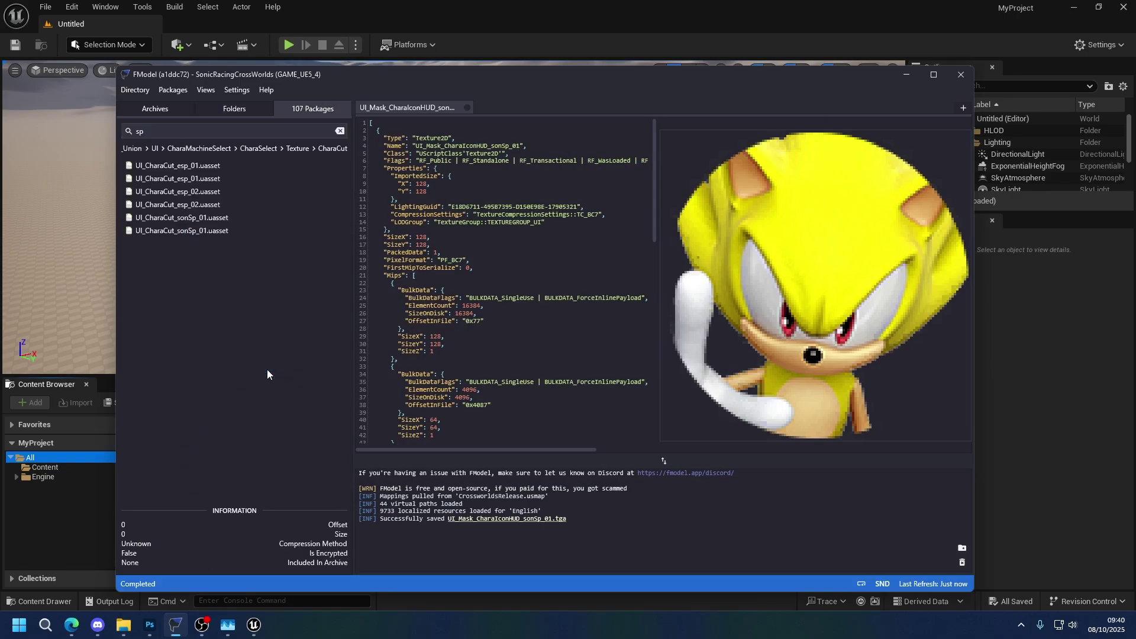
left_click(215, 221)
right_click(215, 223)
left_click(296, 300)
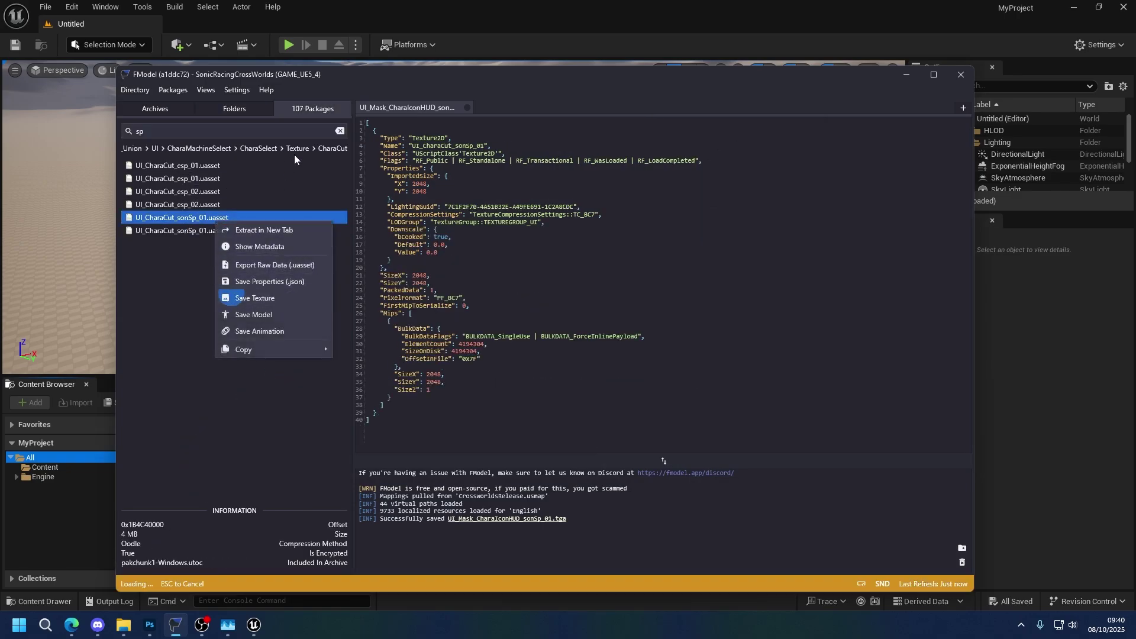
- Save the UI_CharaIcon_sonSp_01 texture as a TGA file
left_click(298, 148)
double_click(278, 394)
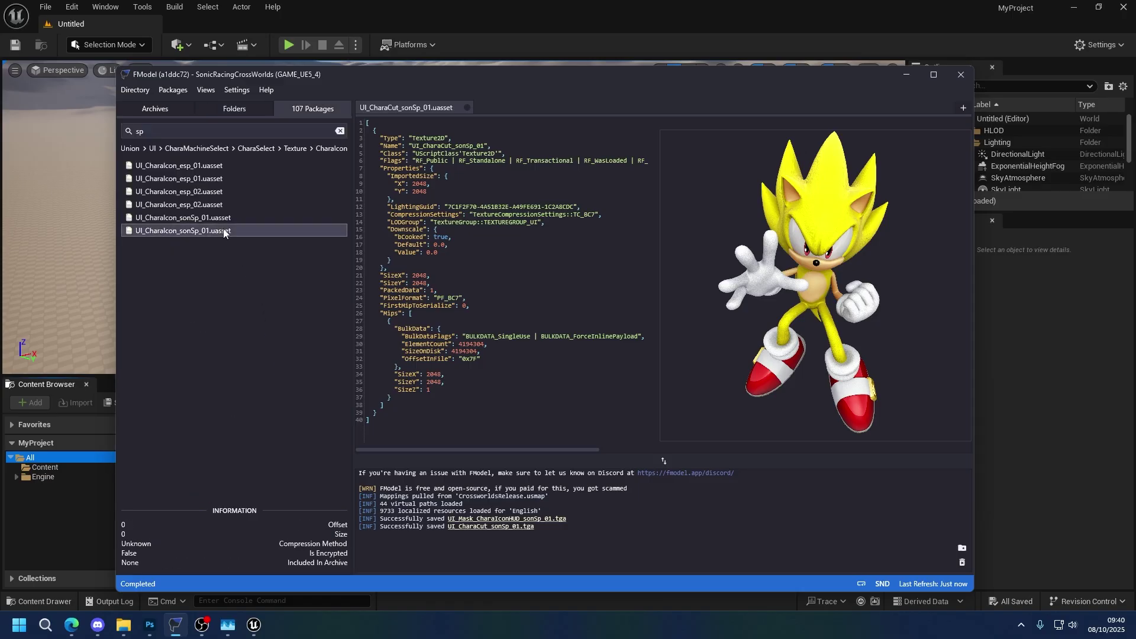
right_click(216, 220)
left_click(257, 297)
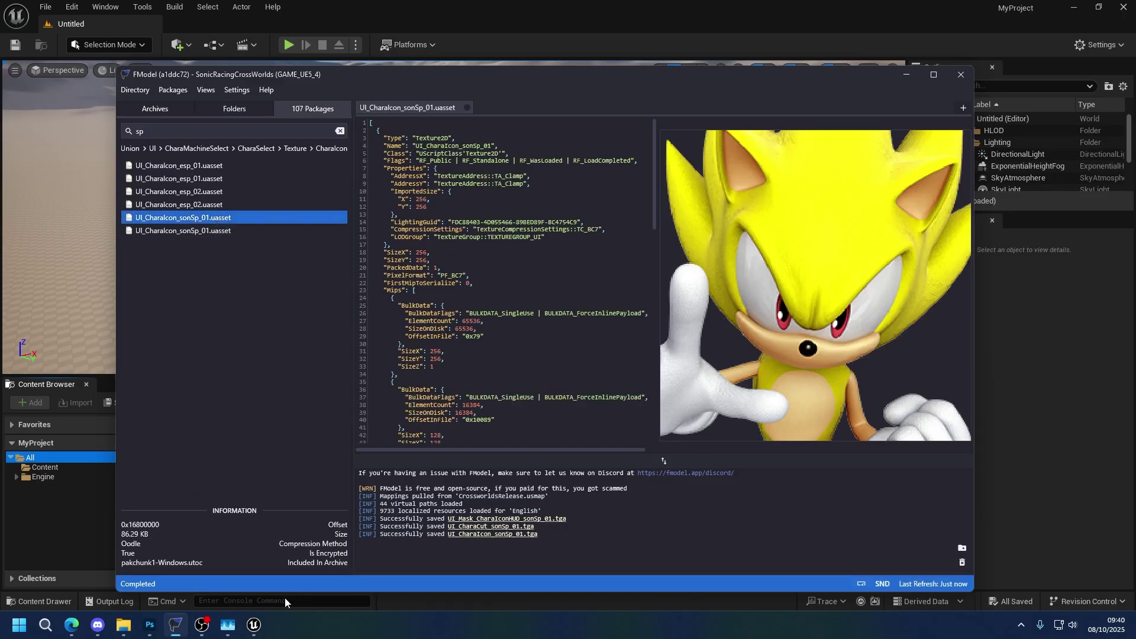
- Open UI_CharaIcon_sonSp_01.tga in Photoshop from its export folder
left_click(456, 519)
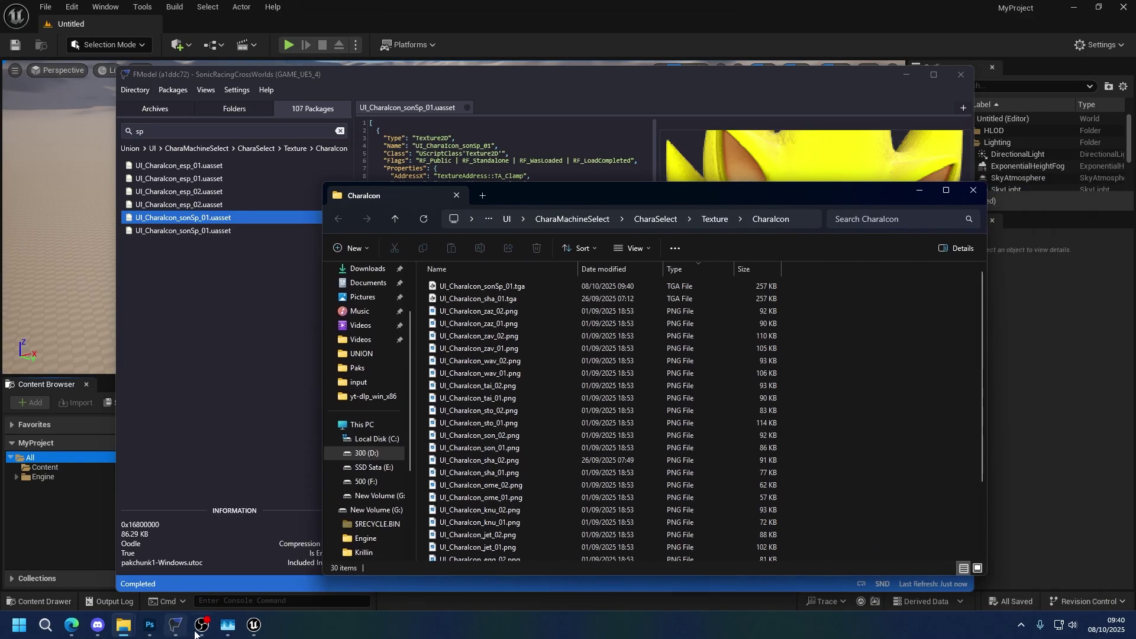
left_click(150, 625)
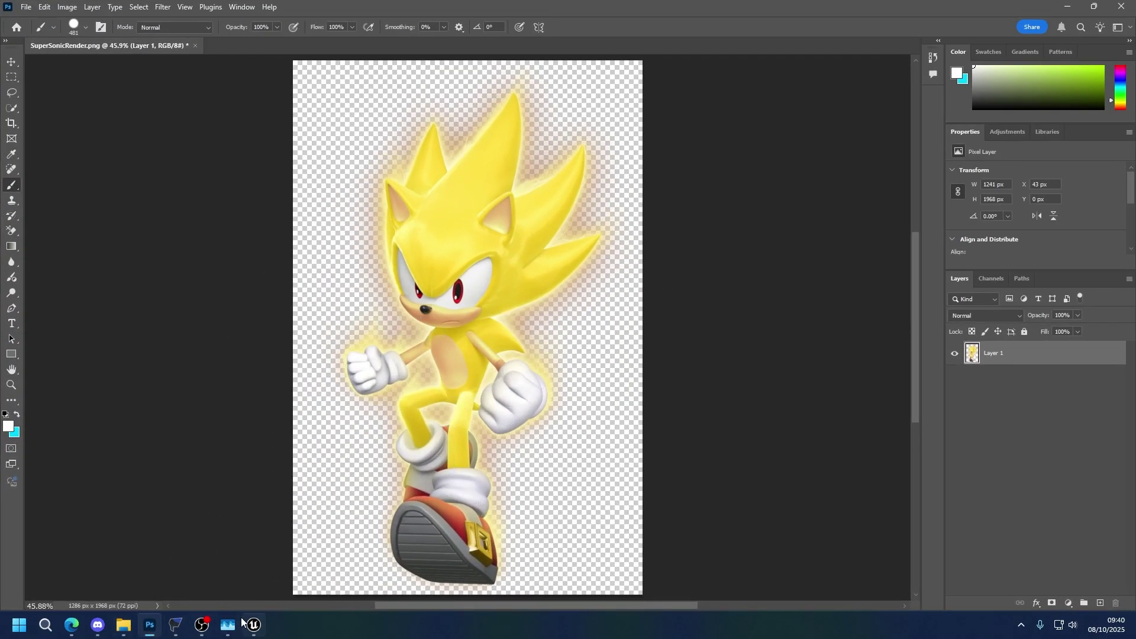
left_click(97, 625)
left_click(98, 625)
mouse_move(123, 625)
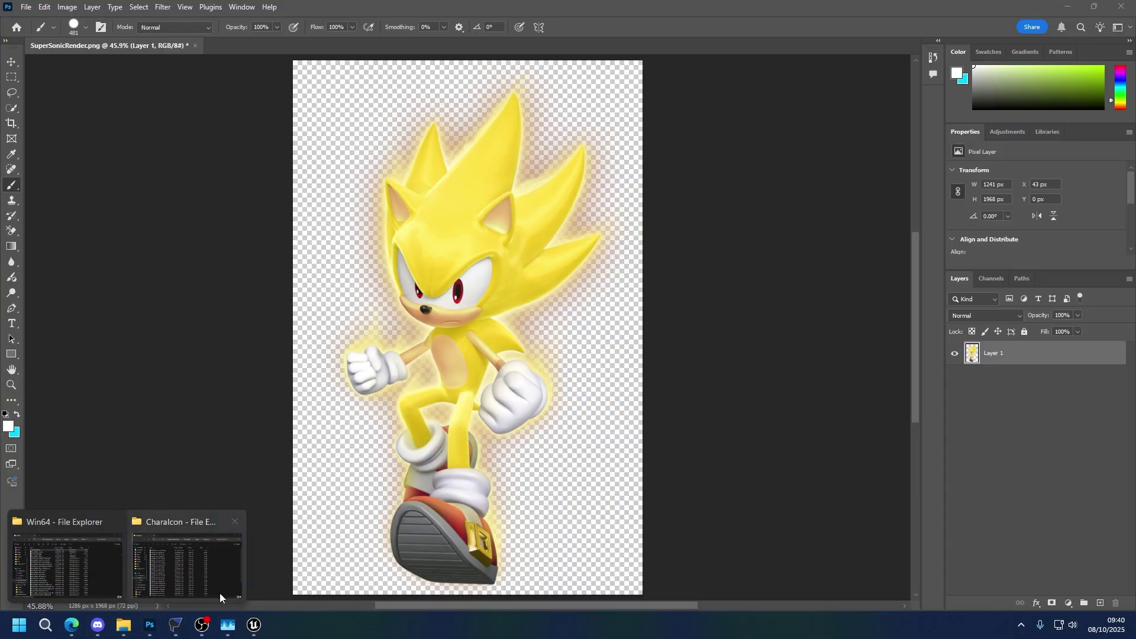
left_click(220, 593)
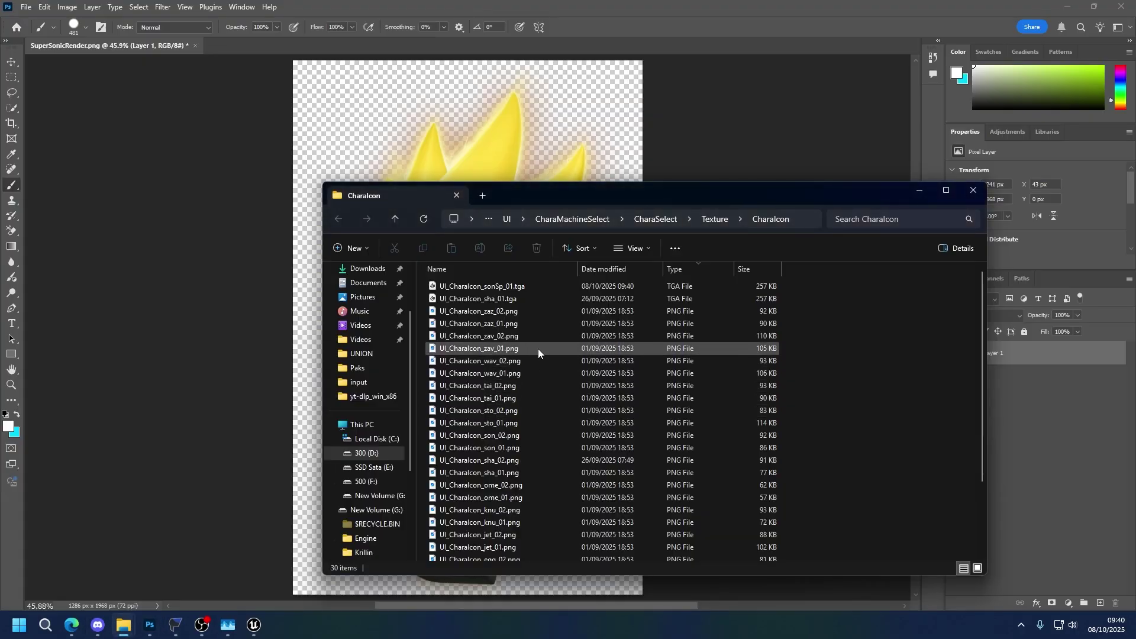
left_click_drag(478, 288, 405, 6)
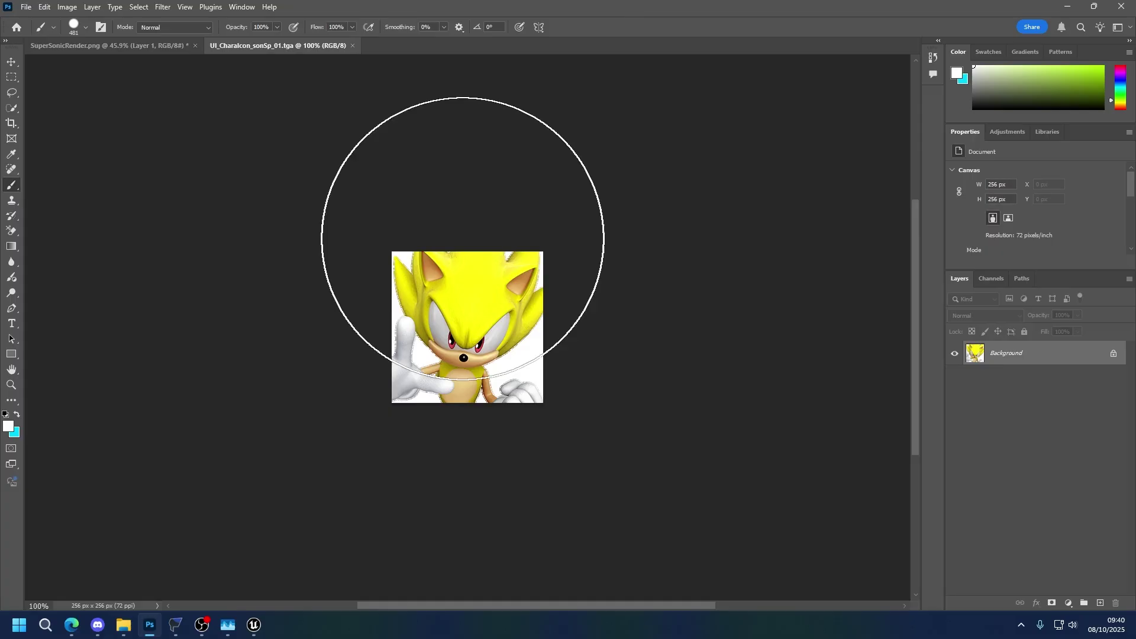
- Open UI_CharaCut_sonSp_01.tga from the CharaCut folder in Photoshop
key("alt+Tab")
left_click(616, 371)
key("alt+Up")
key("Up")
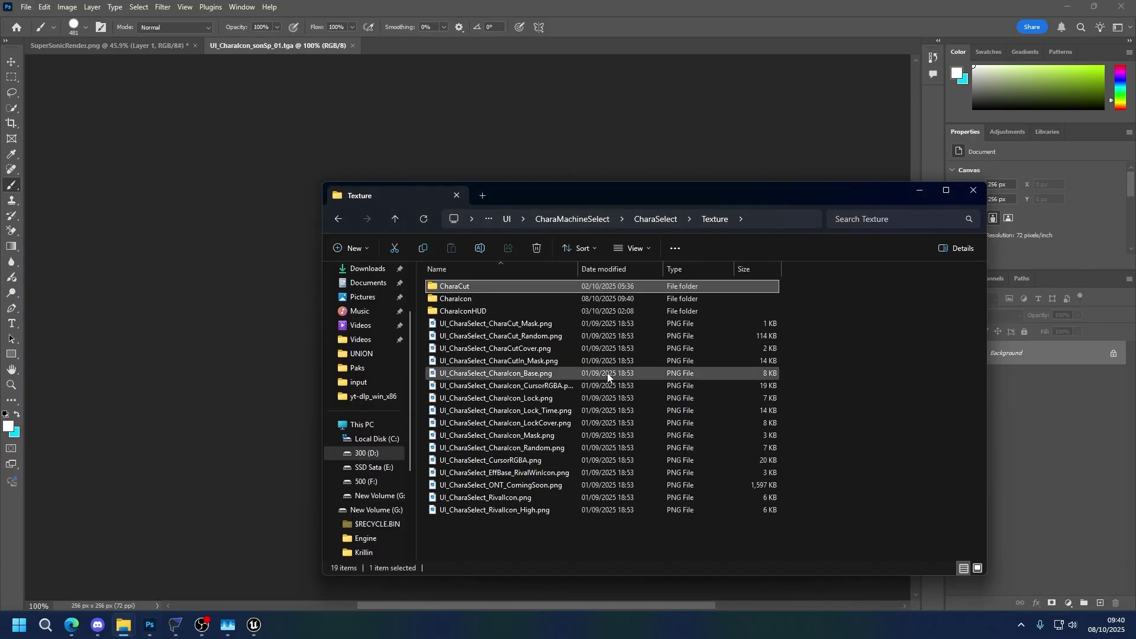
key("Return")
left_click(508, 288)
left_click_drag(508, 289, 557, 5)
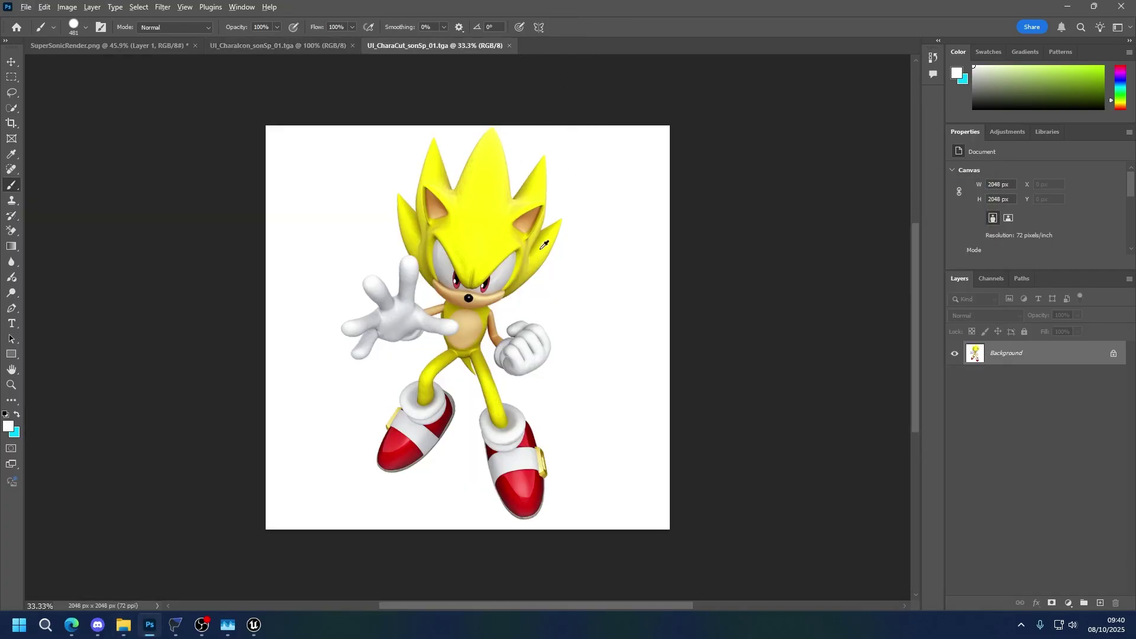
- Open the CharaIconHUD mask texture in Photoshop, then return to the UI_CharaIcon document
key("alt+Tab")
key("alt+Up")
key("Down")
key("Down")
key("Return")
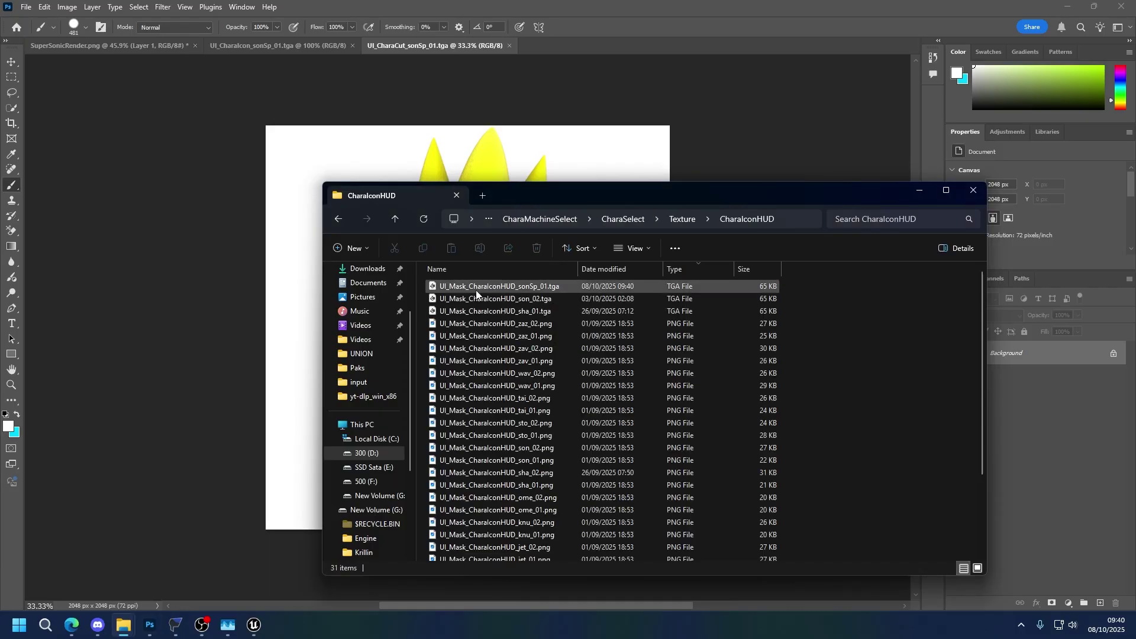
key("Return")
scroll(445, 341, "up", 3, "alt")
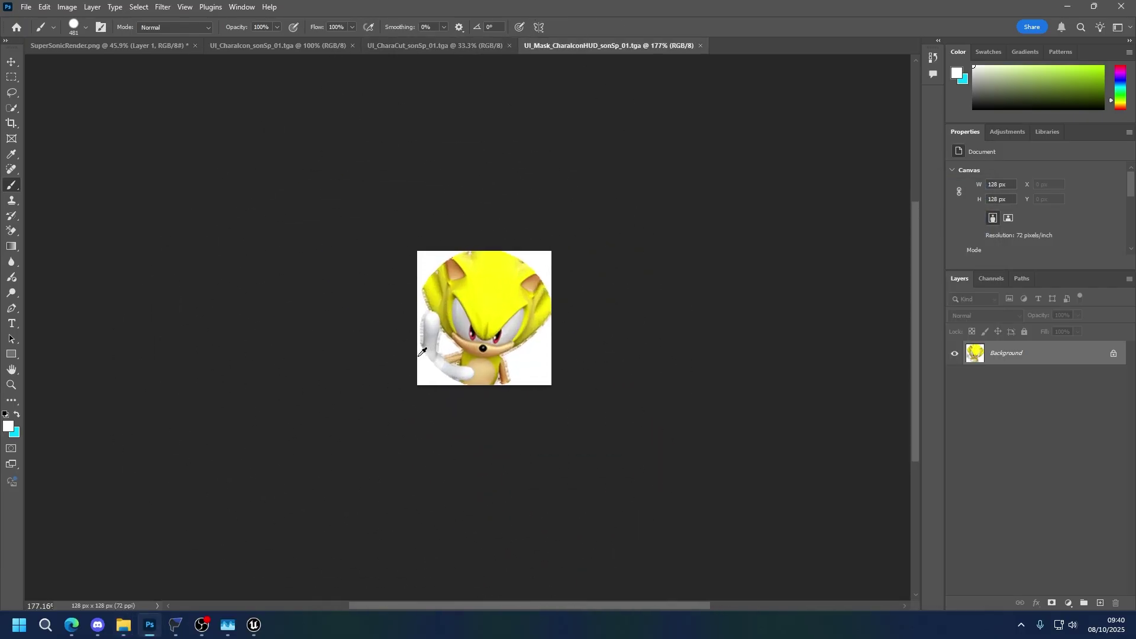
left_click(300, 47)
- Paste the Super Sonic render into UI_CharaCut_sonSp_01.tga and roughly scale it onto the canvas
left_click(127, 45)
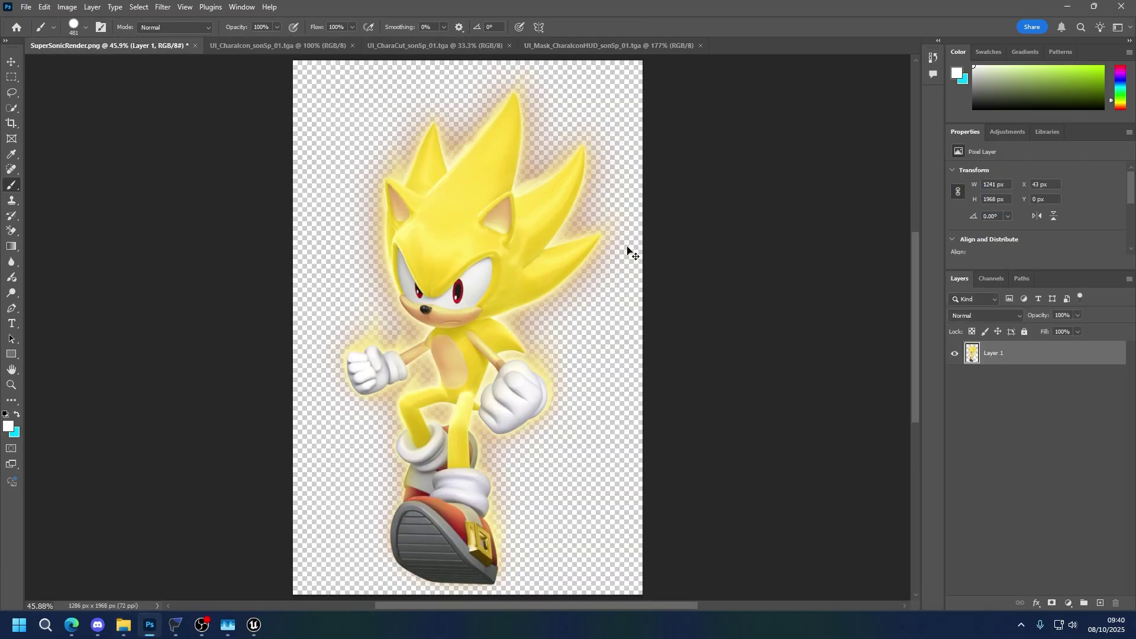
left_click(414, 43)
key("ctrl+v")
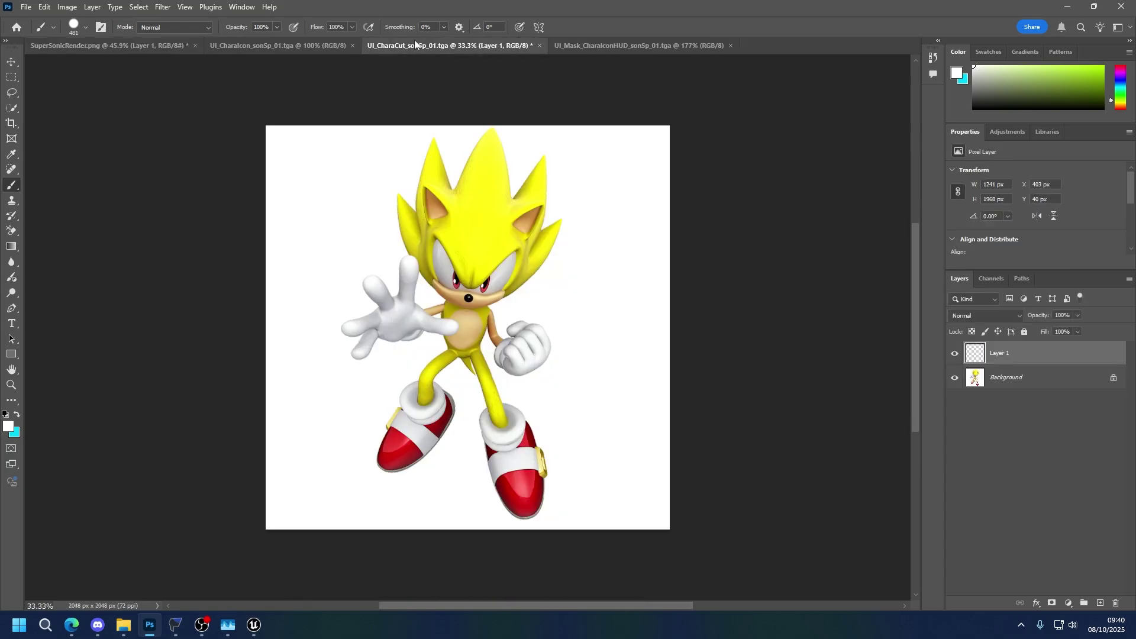
key("ctrl+t")
key("ctrl+r")
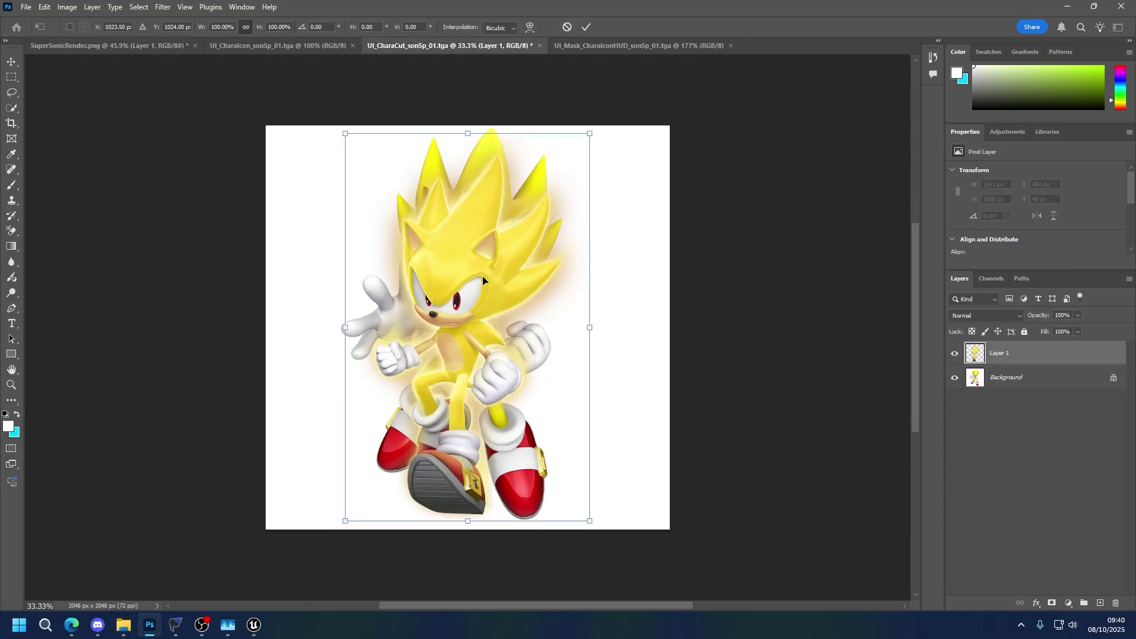
left_click_drag(476, 286, 462, 259)
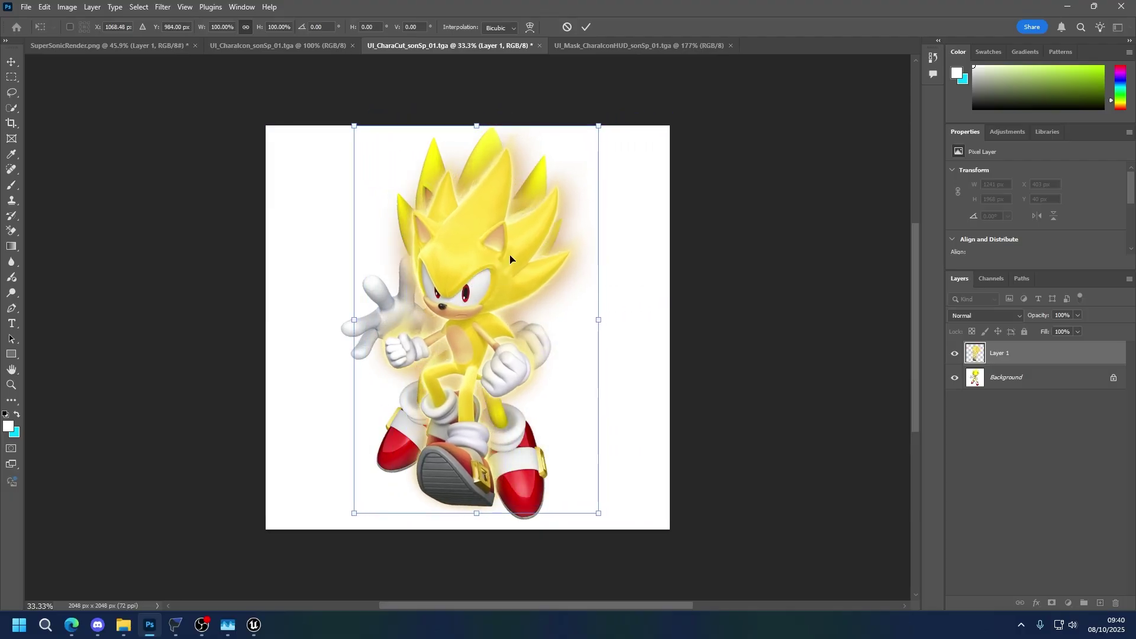
left_click_drag(597, 129, 611, 110)
left_click_drag(487, 216, 489, 213)
key("Return")
- Drop the render to 50% opacity and align it, scaled to about 98%, over Sonic
key("b")
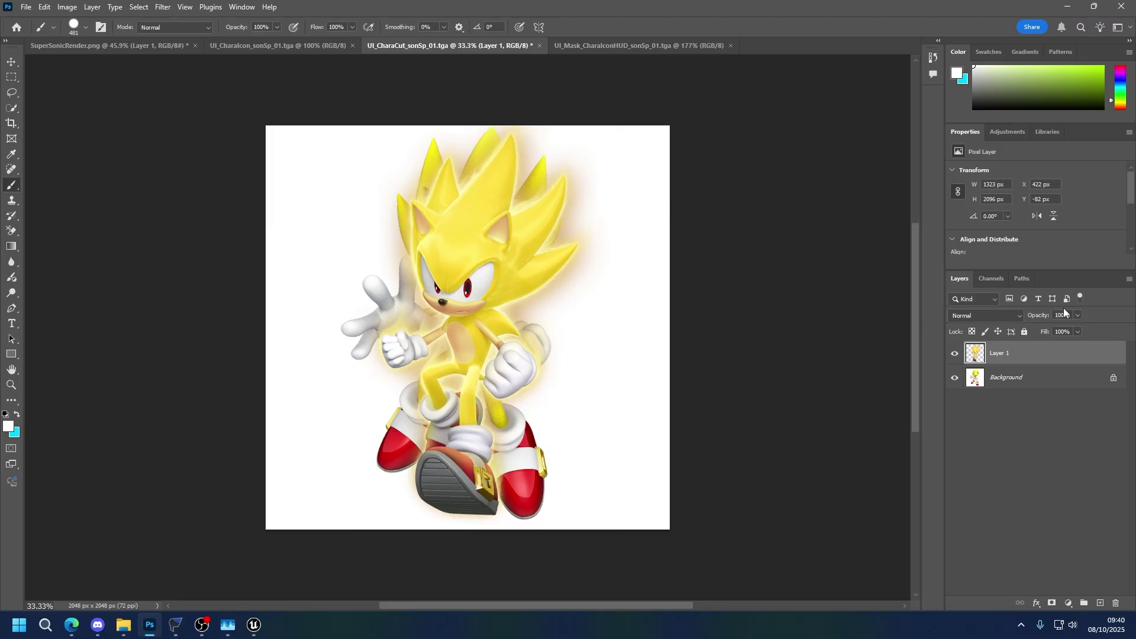
type("50")
key("Return")
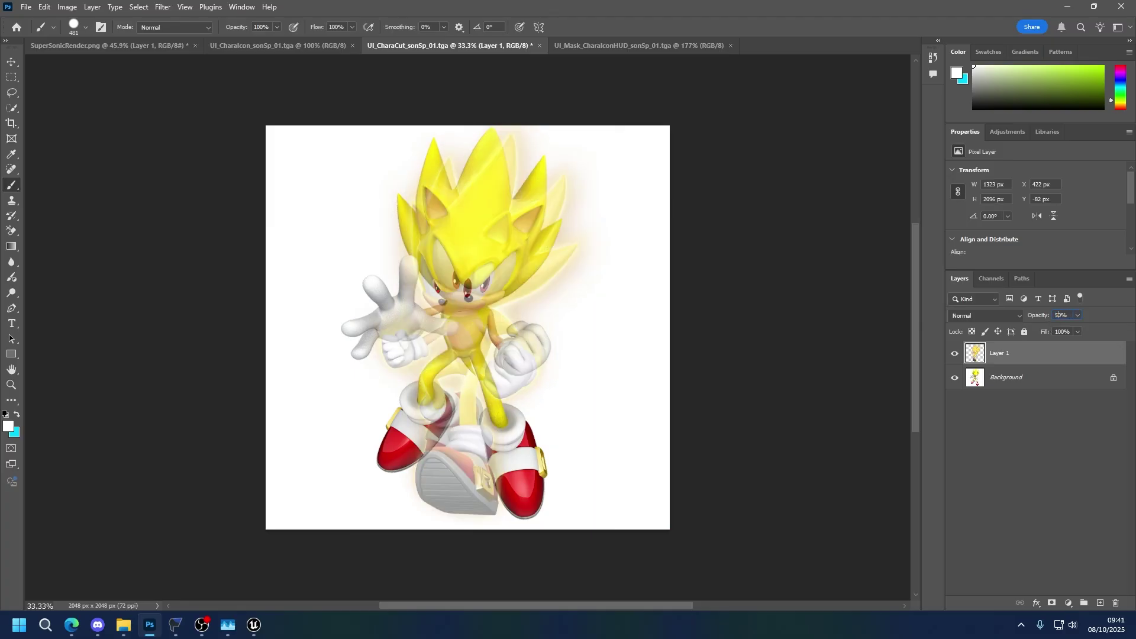
left_click(11, 62)
left_click_drag(448, 349, 482, 338)
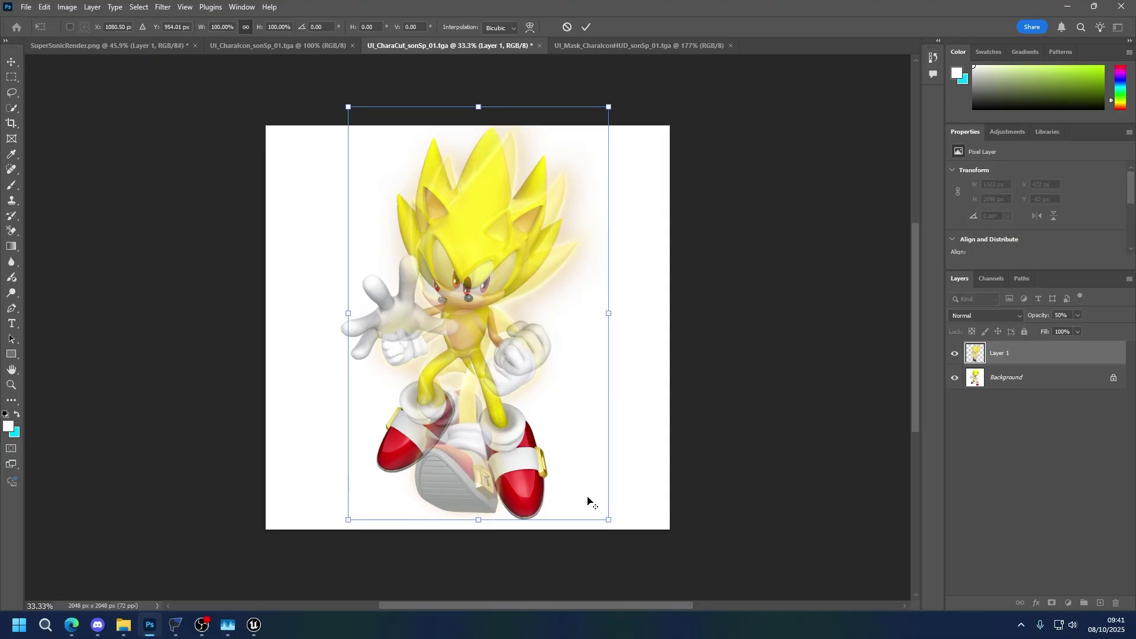
left_click_drag(608, 521, 604, 511)
left_click_drag(504, 421, 516, 425)
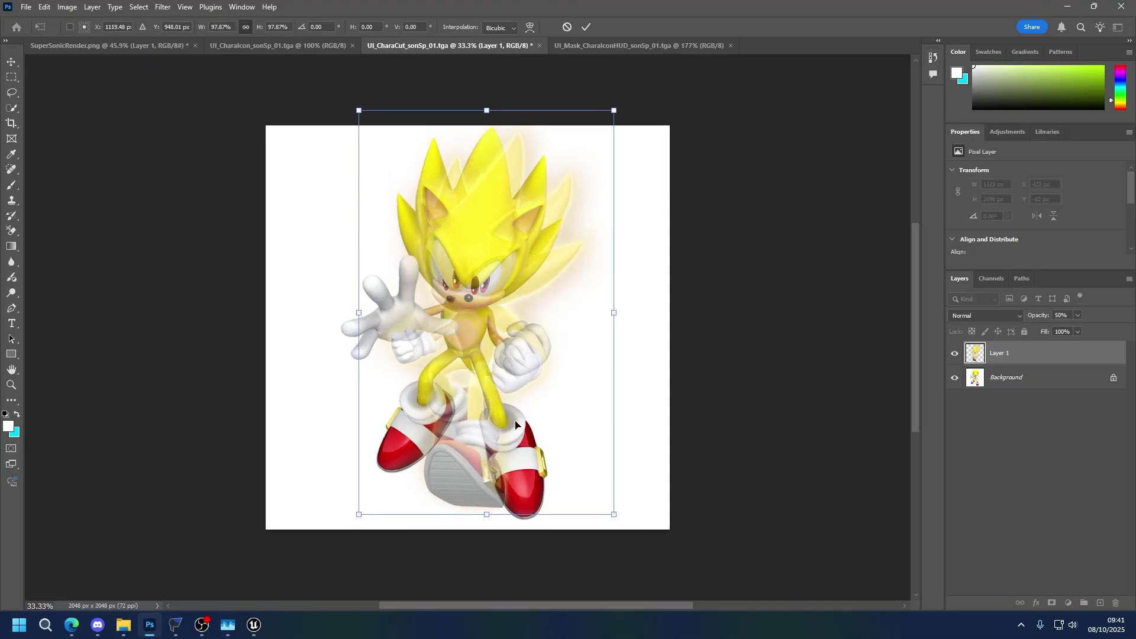
key("Return")
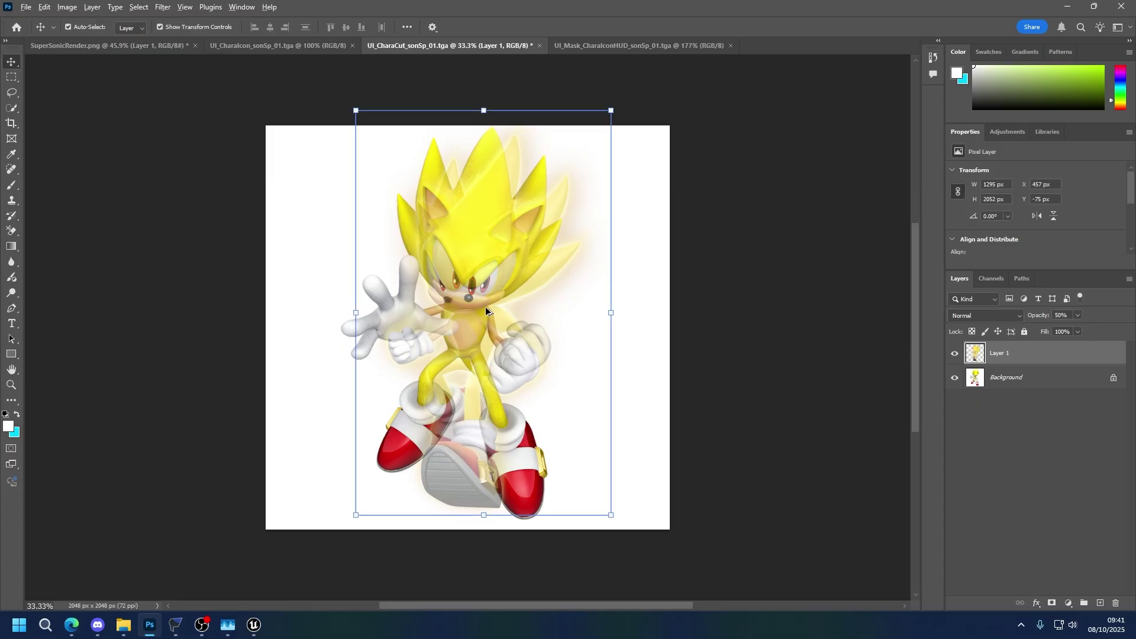
- Fine-tune the render's position, restore 99% opacity, and settle it at X 422, Y −82 px
scroll(485, 306, "up", 3, "alt")
key("ctrl+t")
left_click_drag(478, 287, 489, 291)
key("Return")
scroll(587, 264, "down", 3, "alt")
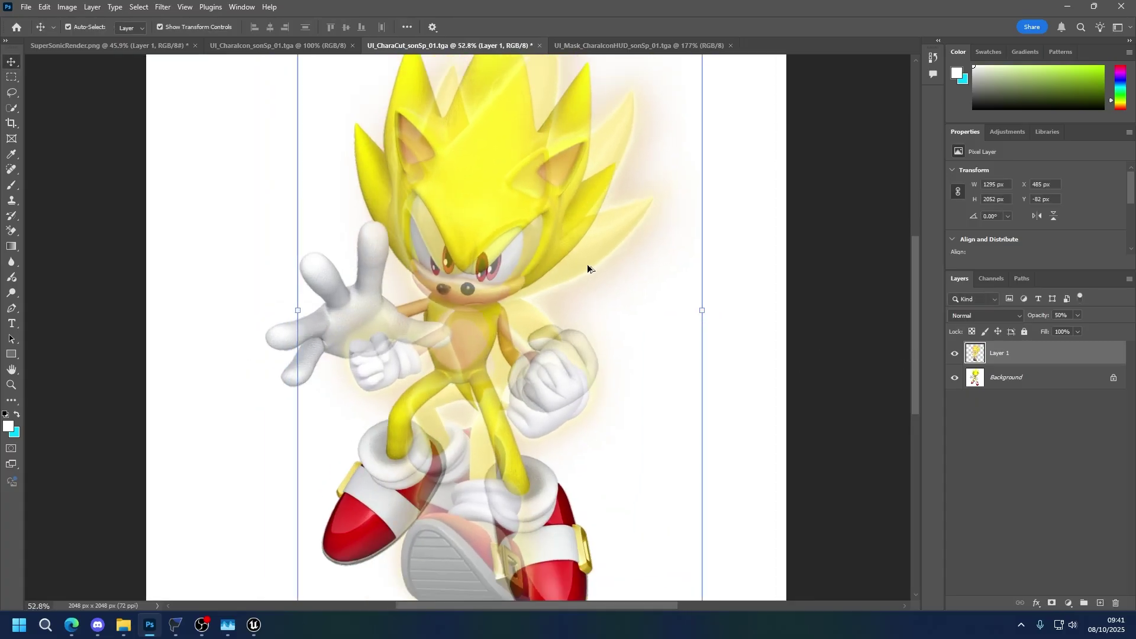
left_click_drag(1047, 323, 782, 342)
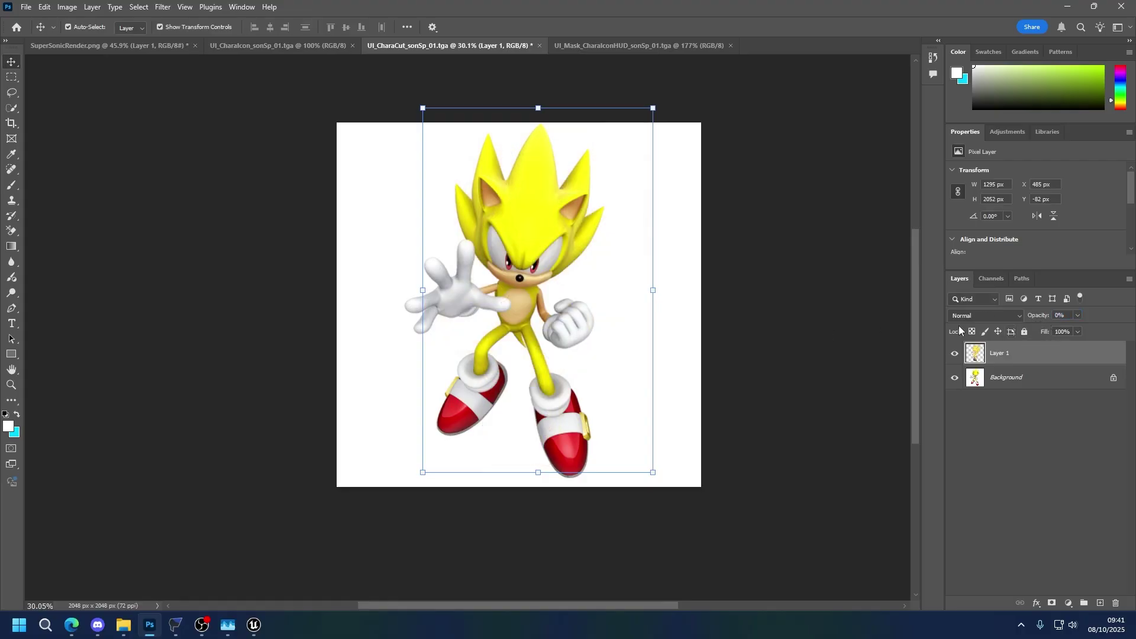
left_click_drag(1034, 319, 1135, 320)
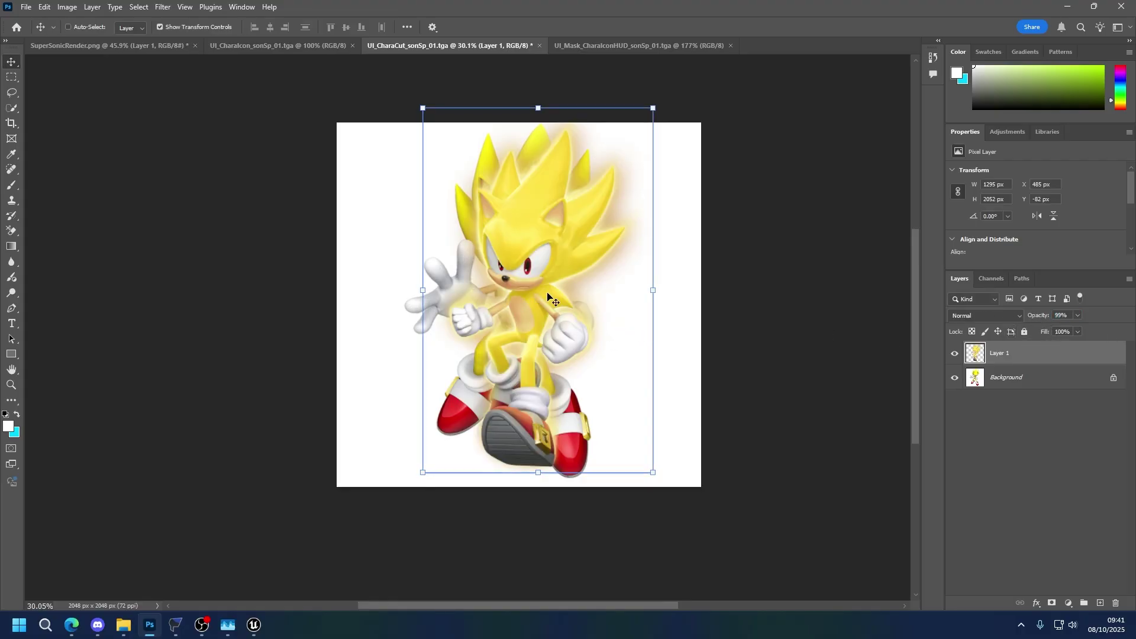
key("ctrl+t")
left_click_drag(555, 274, 546, 274)
key("Return")
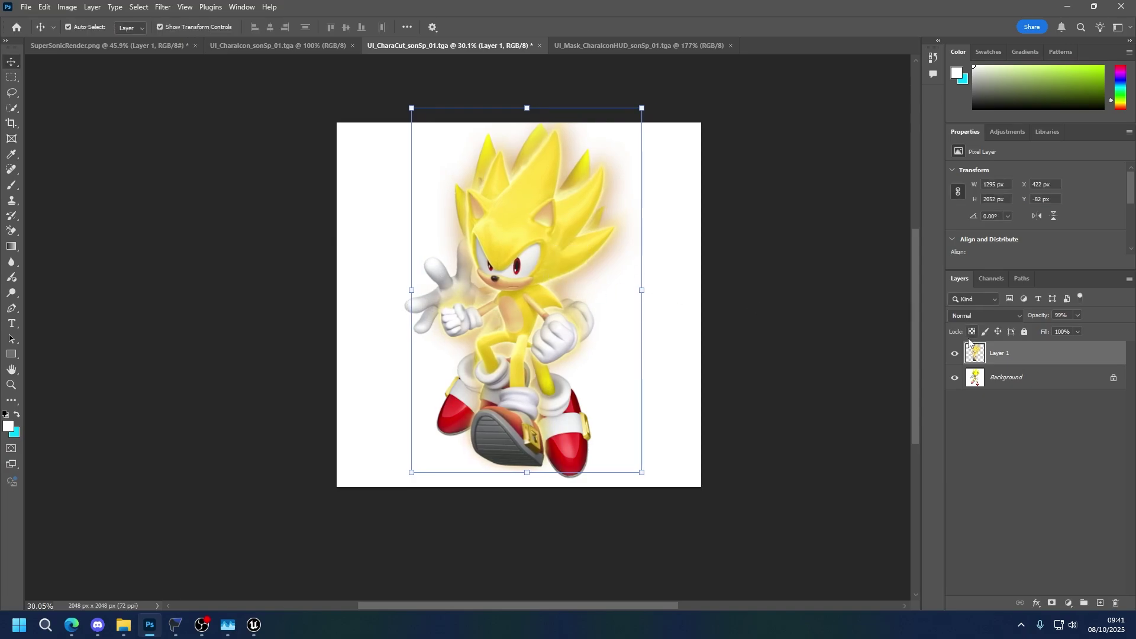
- Check the document's Image Size and cancel without changes
left_click(999, 381)
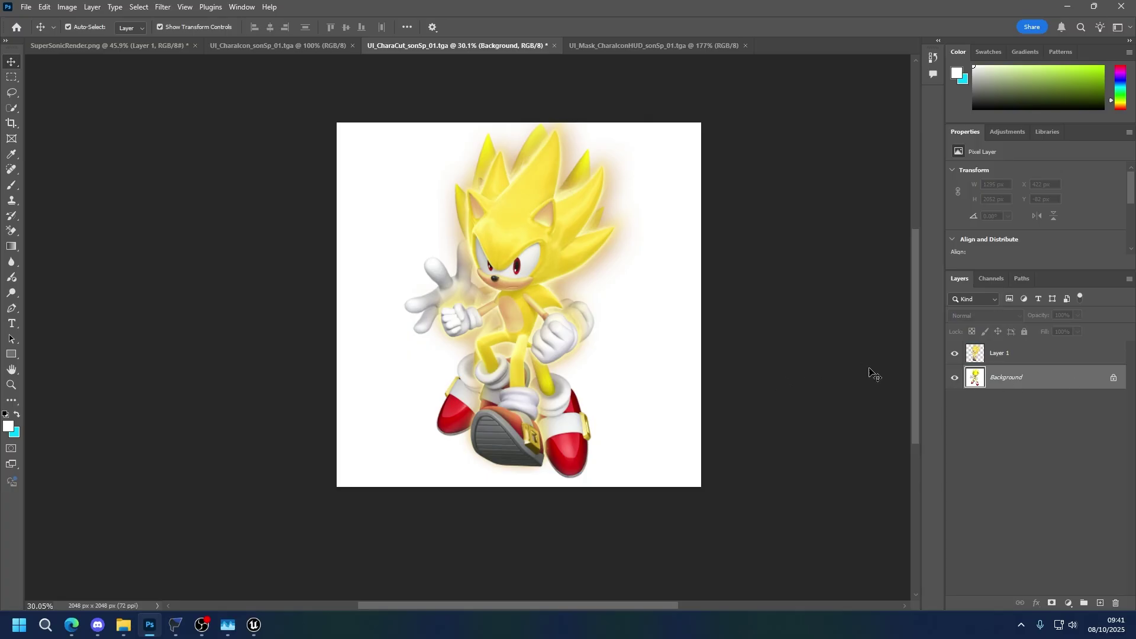
left_click(67, 7)
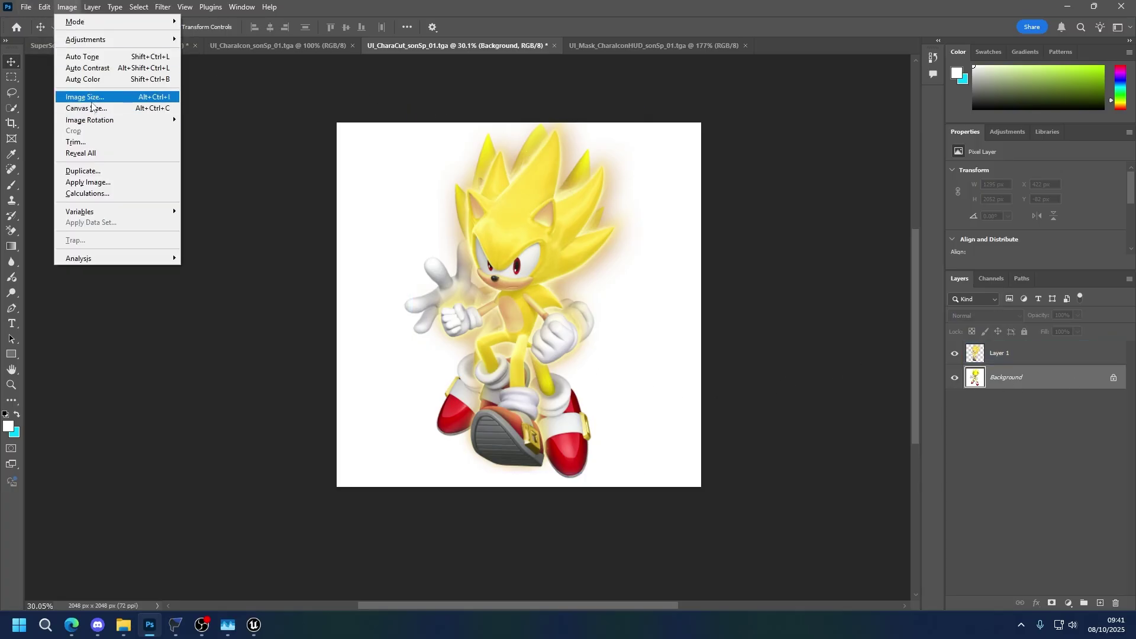
left_click(89, 99)
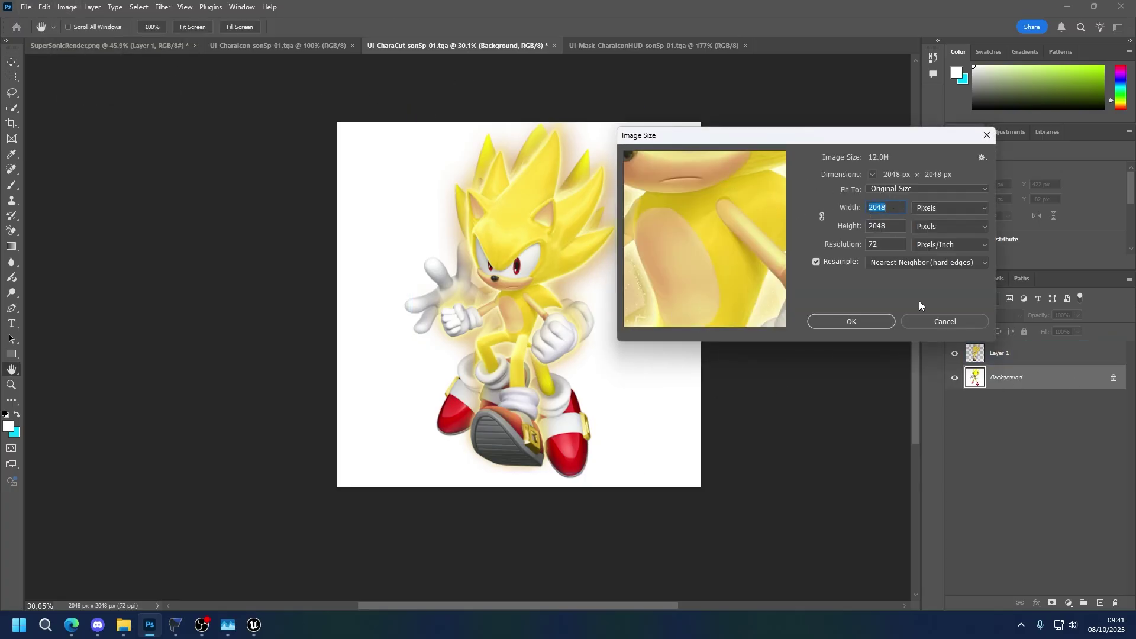
left_click(929, 322)
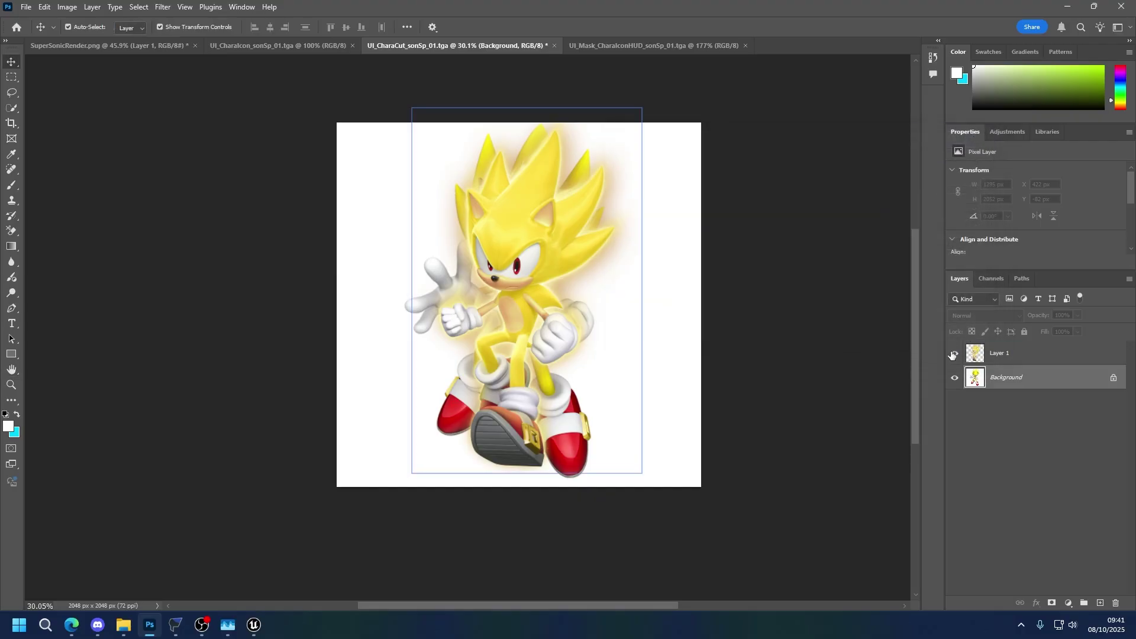
- Inspect the Alpha 1 channel, then return to Layers with the Background selected
left_click(990, 278)
left_click(992, 389)
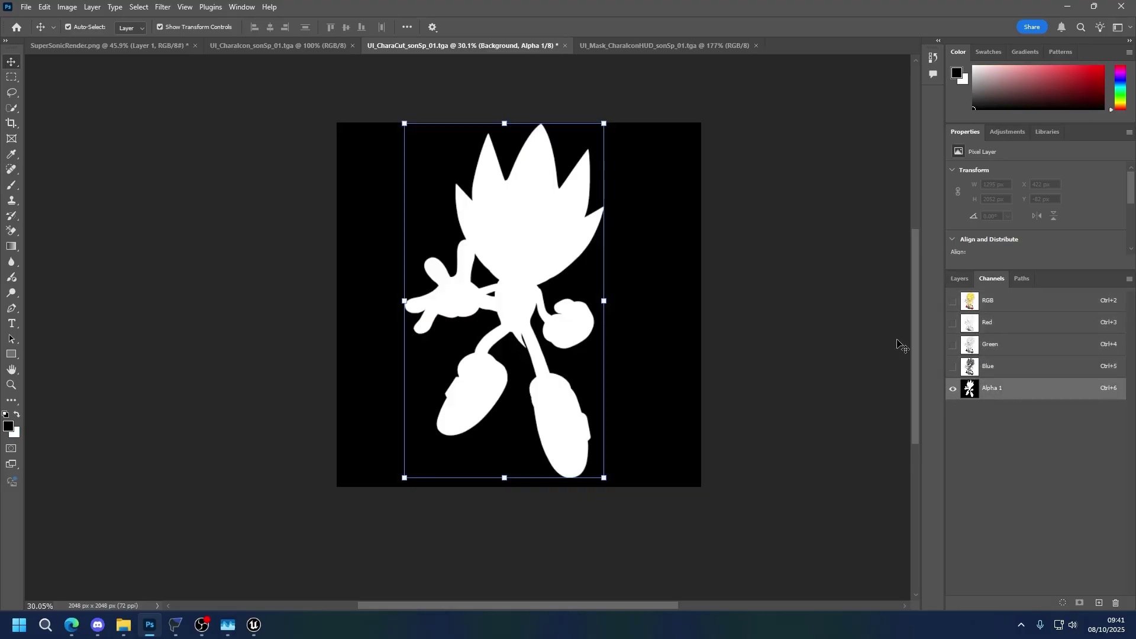
left_click(967, 280)
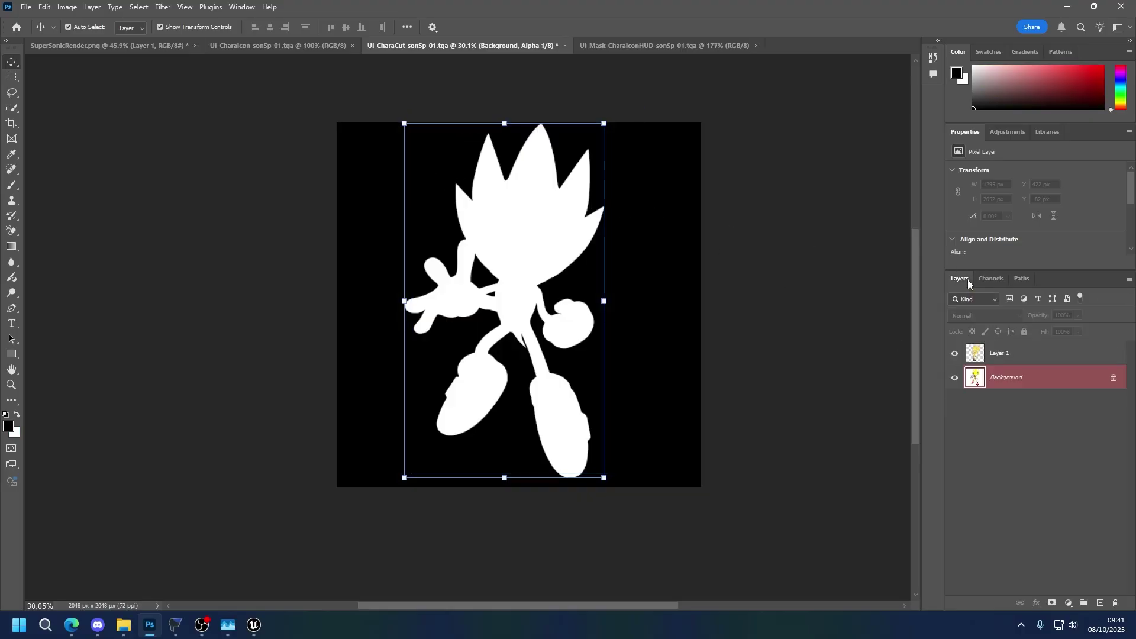
left_click(1019, 359)
left_click(994, 377)
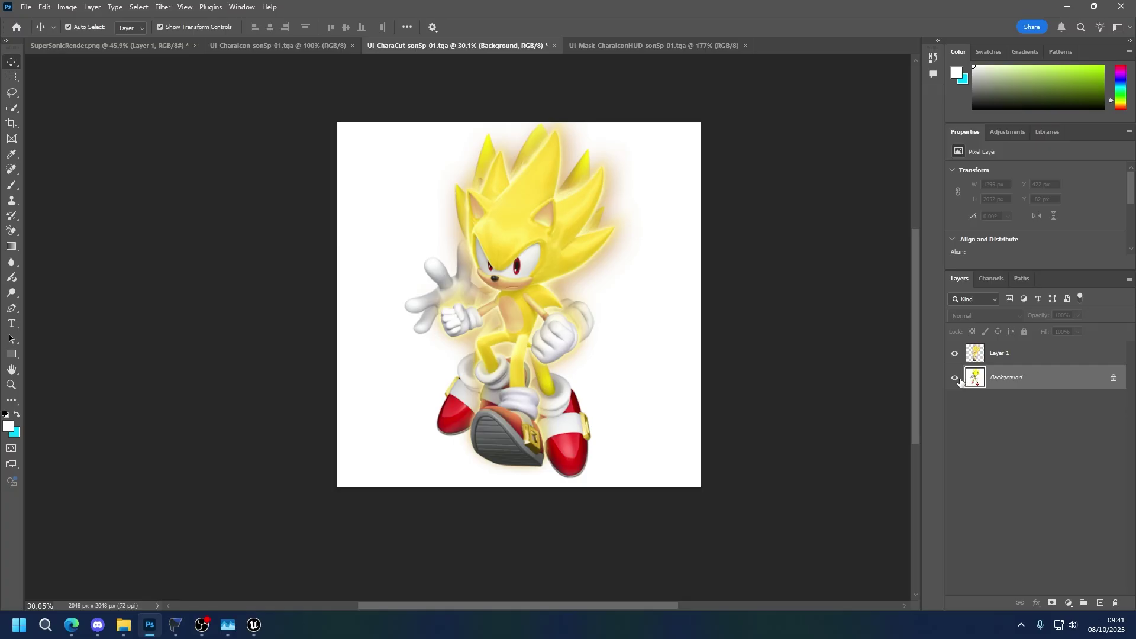
- Hide the Background layer and start a Save a Copy named UI_CharaCut_sonSp_01
left_click(954, 379)
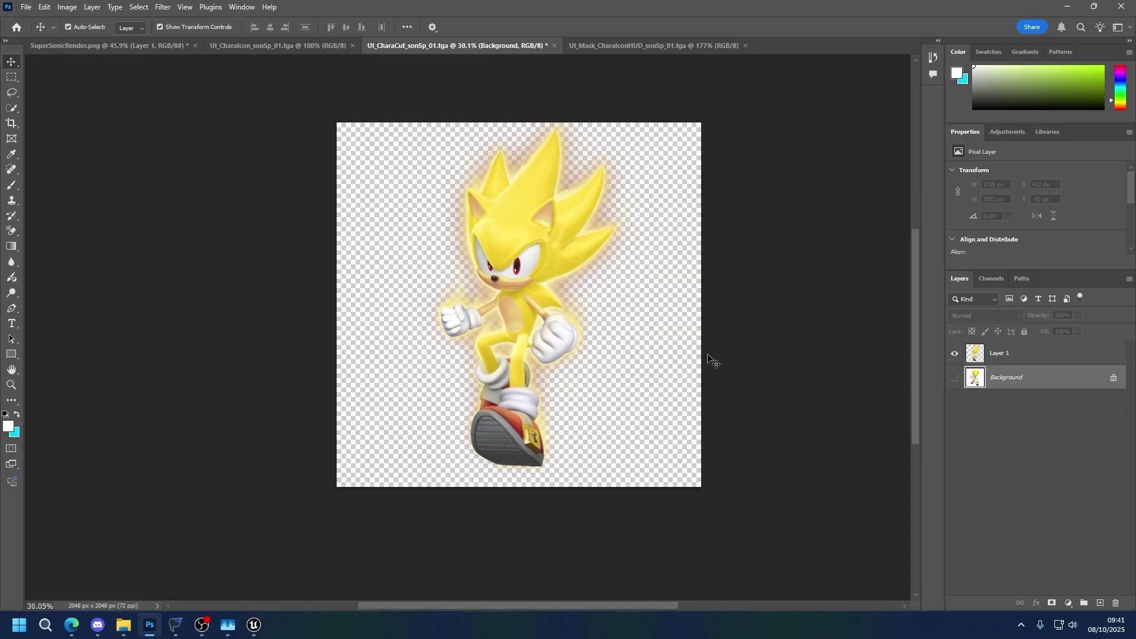
key("ctrl+shift+s")
left_click(153, 391)
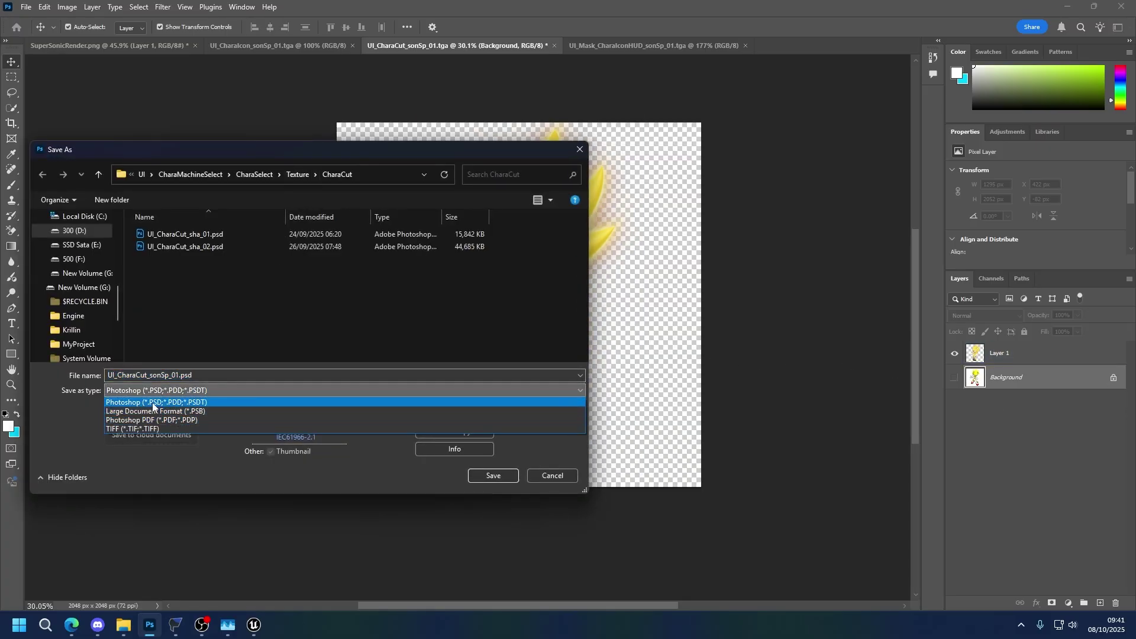
left_click(153, 404)
left_click(420, 433)
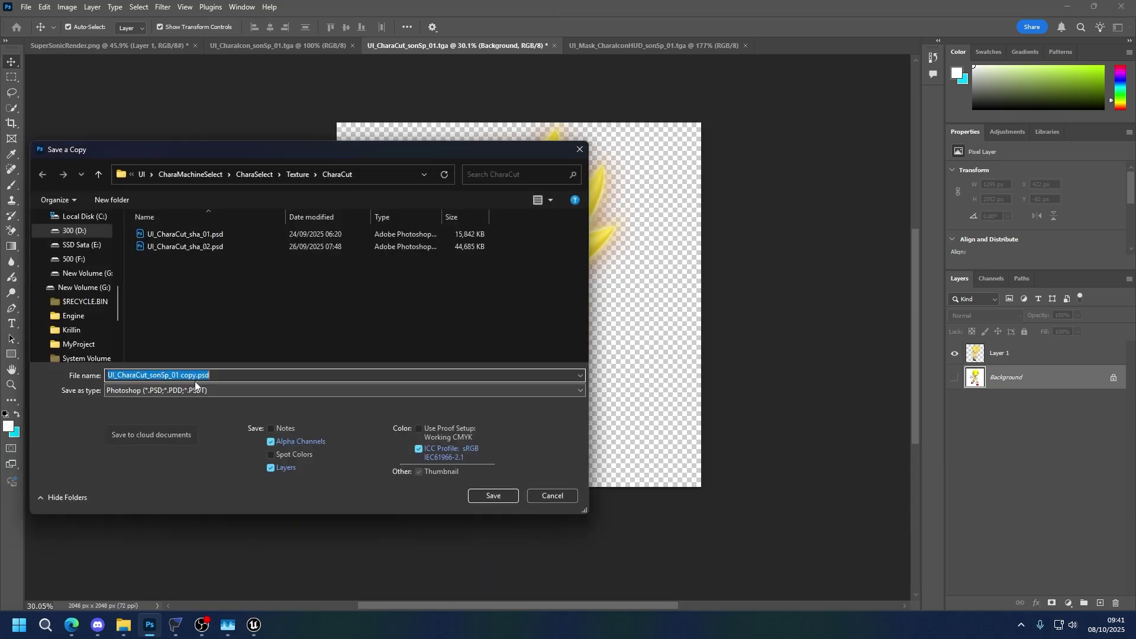
left_click(195, 380)
key("BackSpace")
key("BackSpace")
key("BackSpace")
key("BackSpace")
key("BackSpace")
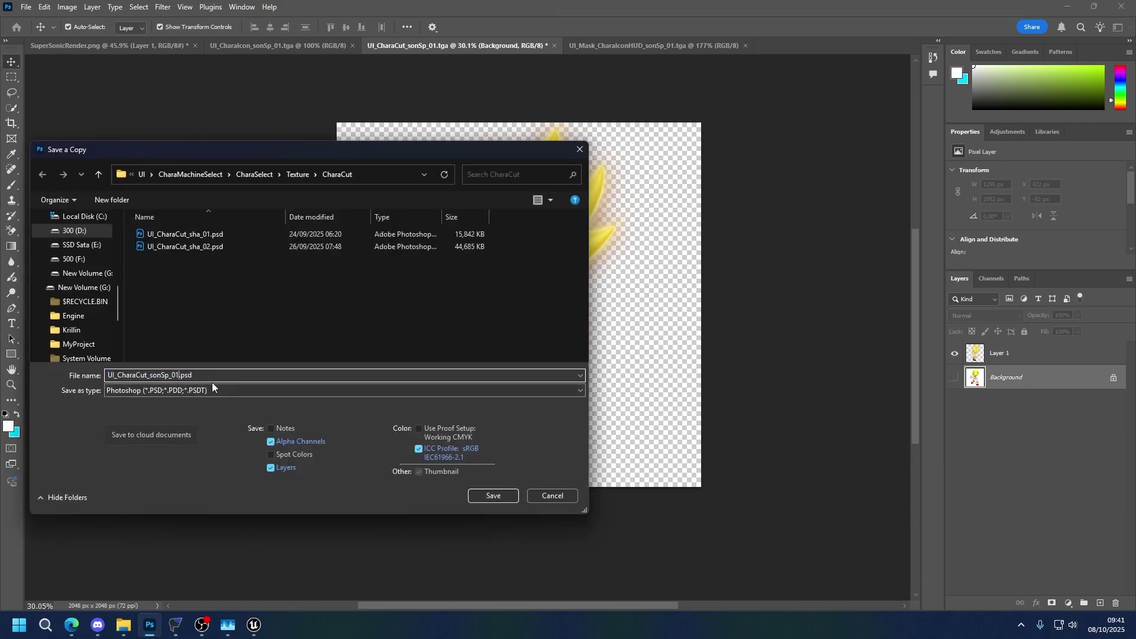
- Save it as PNG, replacing the existing file and accepting the PNG options
left_click(189, 391)
type("png")
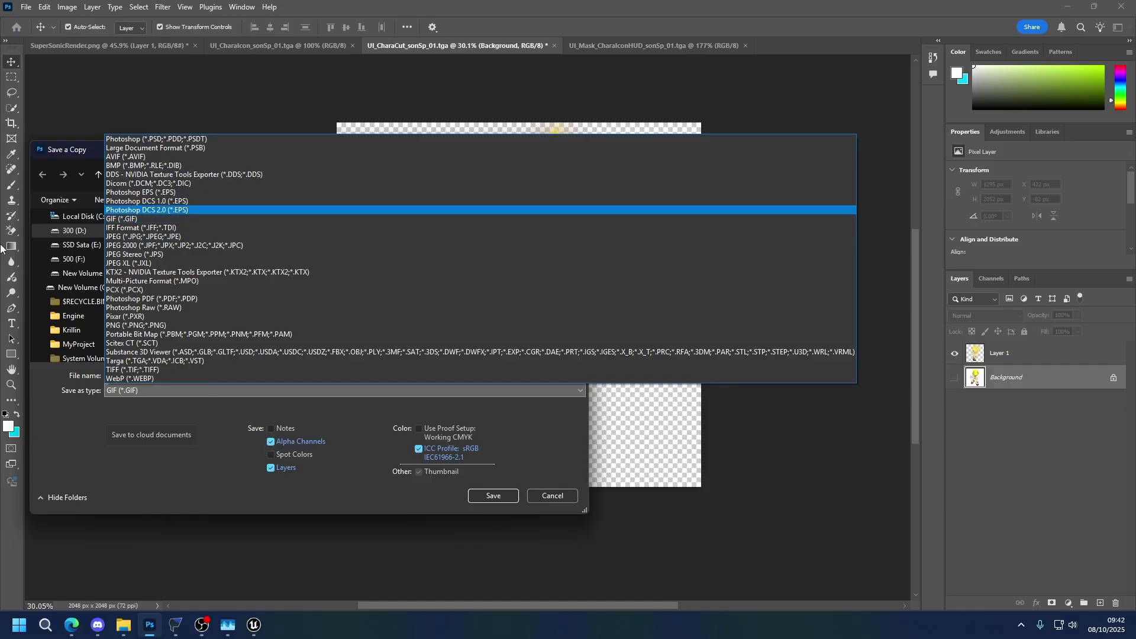
left_click(202, 327)
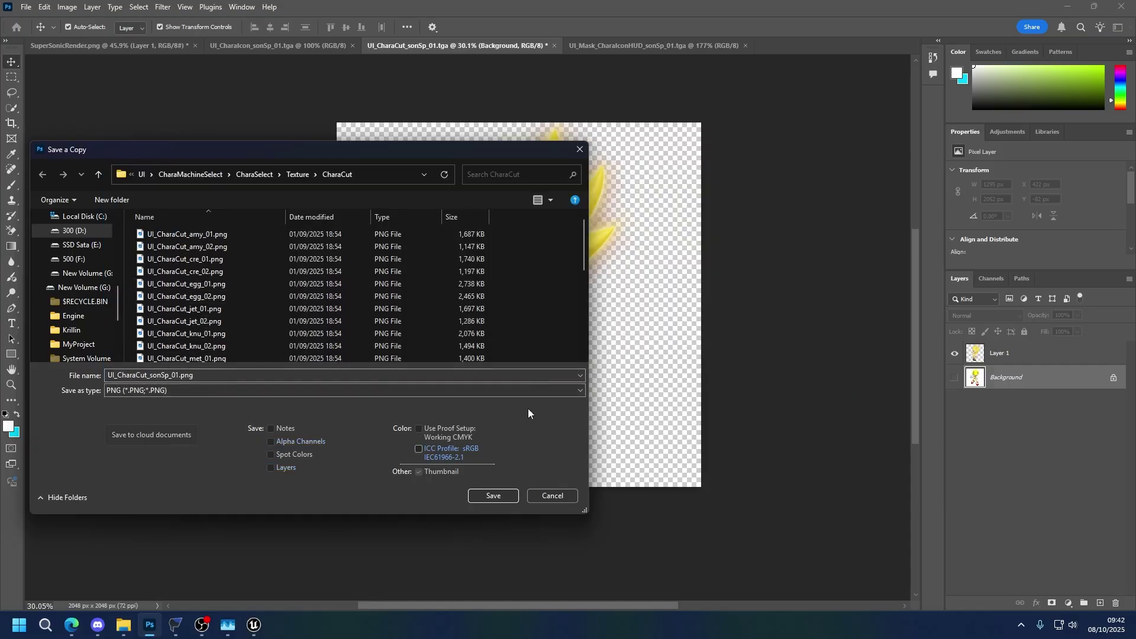
left_click(494, 496)
left_click(597, 312)
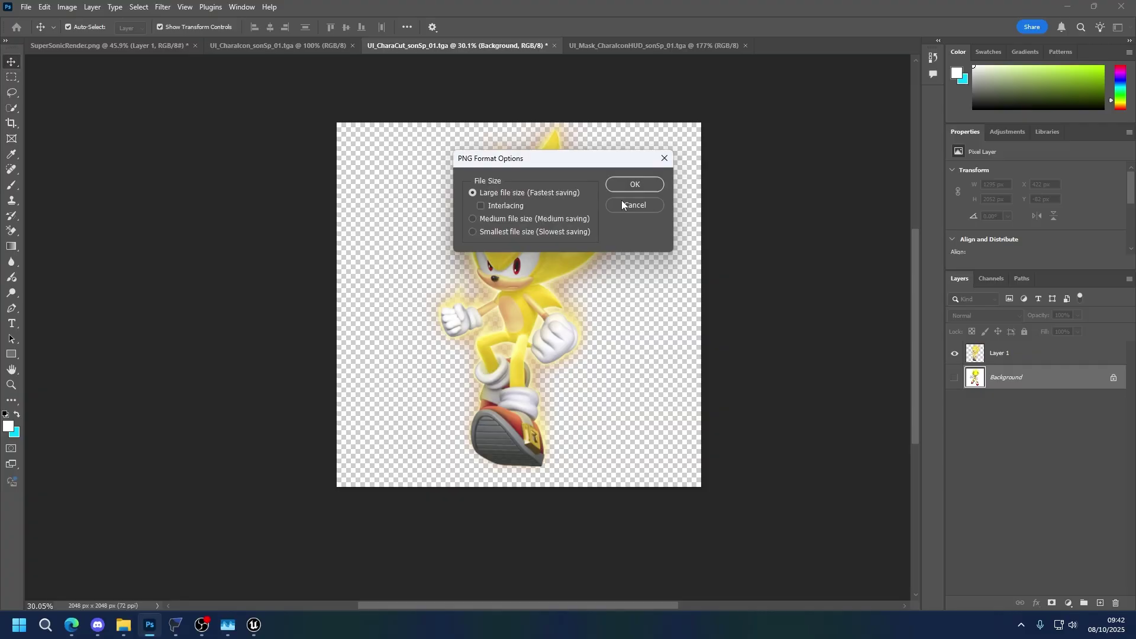
left_click(631, 184)
- Delete the old Alpha 1 channel and load Layer 1's pixels as a selection
left_click(993, 280)
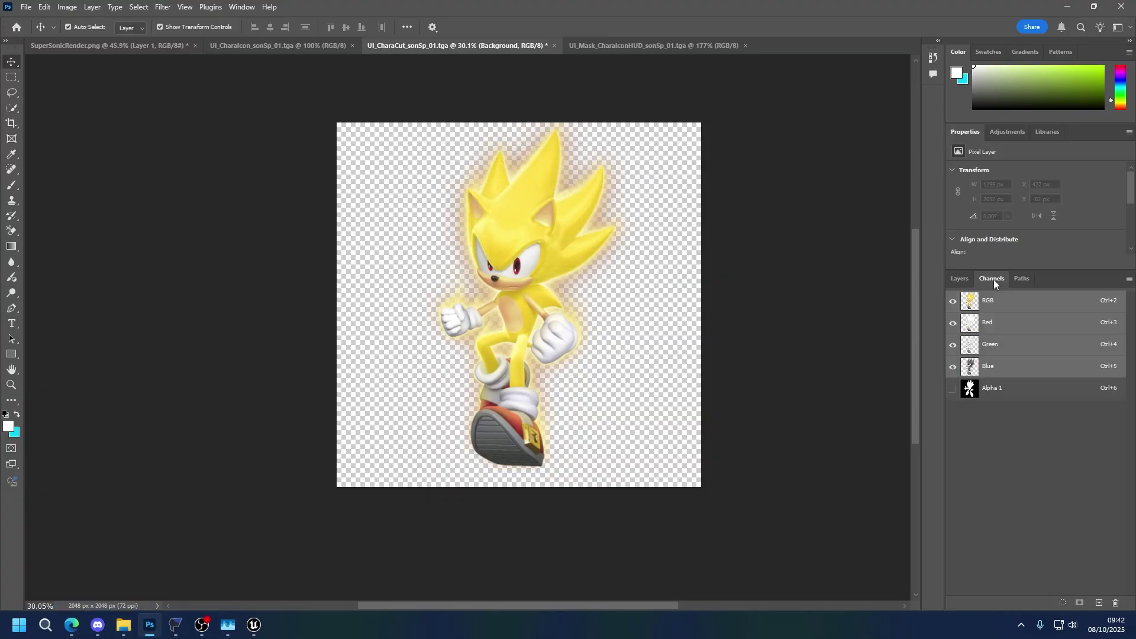
left_click(978, 392)
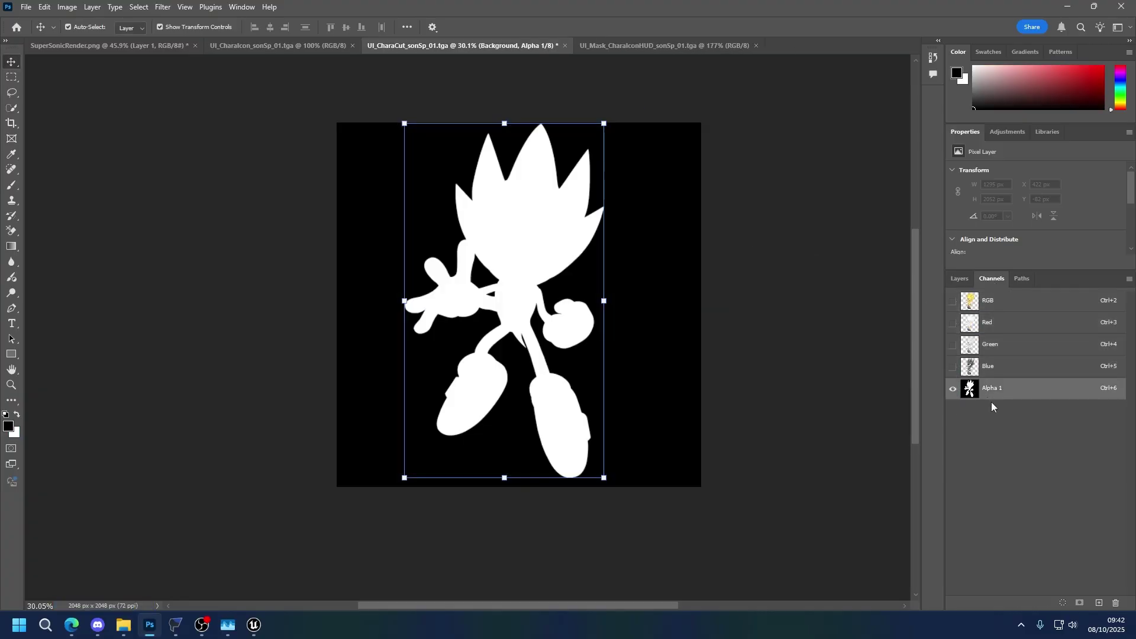
left_click(1116, 603)
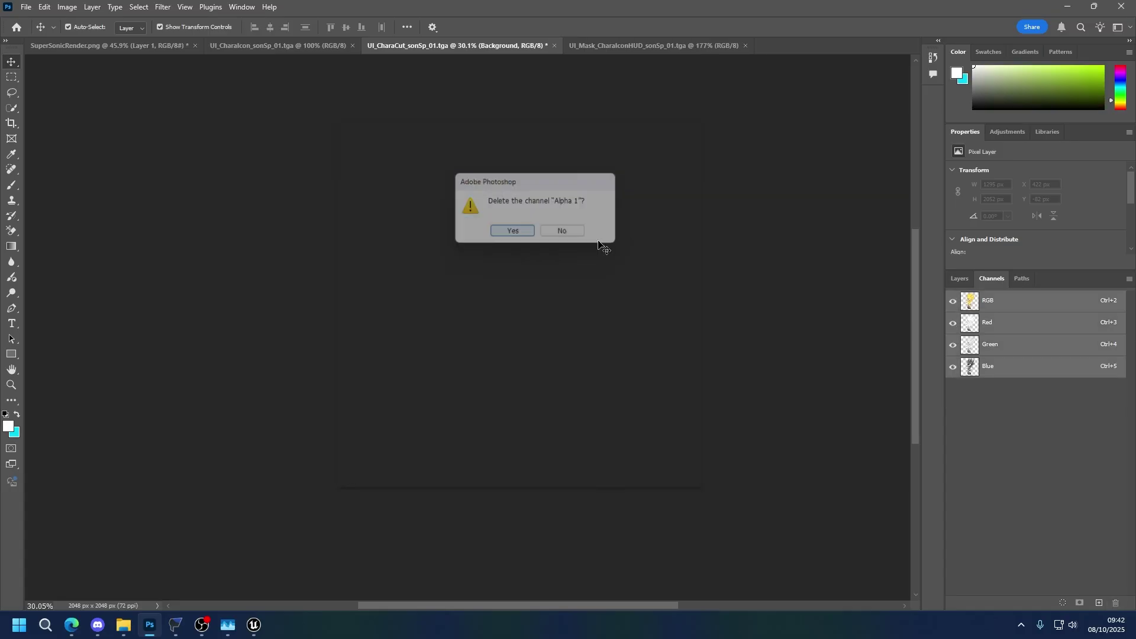
key("Return")
left_click(960, 278)
left_click(1000, 353)
right_click(975, 354)
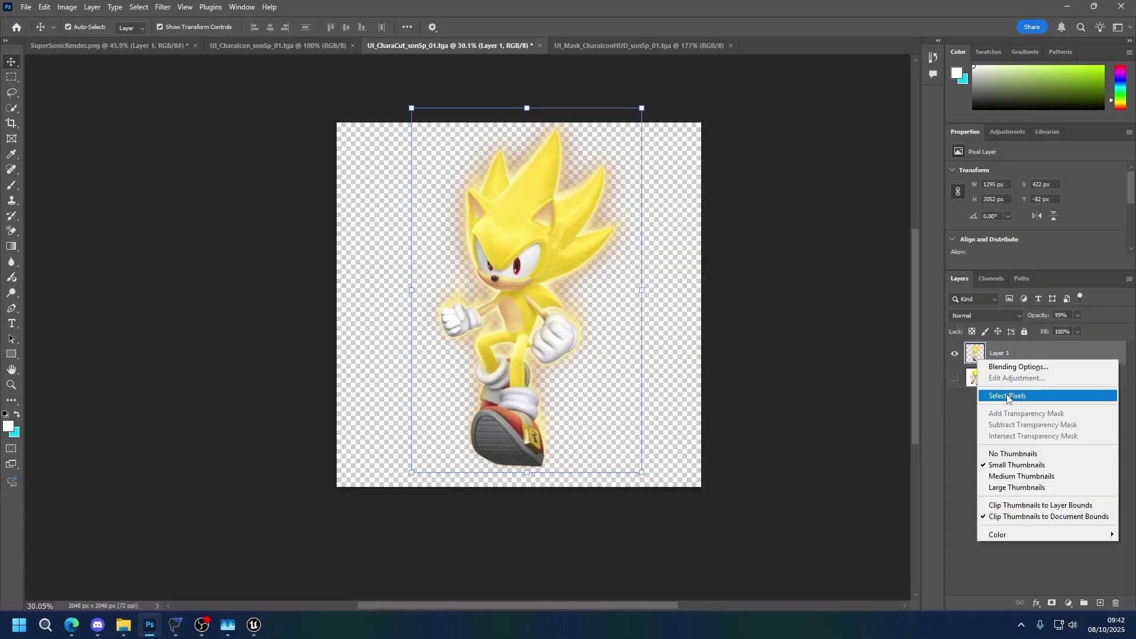
left_click(995, 393)
- Save the selection as a new Alpha 1 silhouette channel, then deselect
left_click(991, 278)
left_click(989, 366)
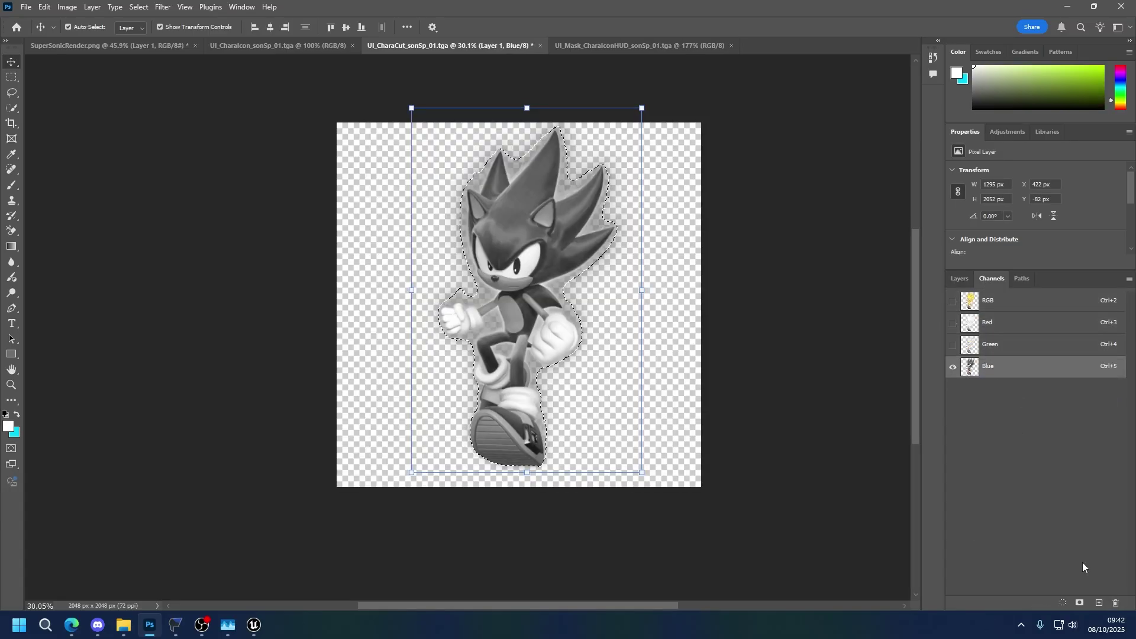
left_click(1098, 603)
key("ctrl+z")
left_click(1080, 603)
left_click(994, 388)
key("d")
key("ctrl+d")
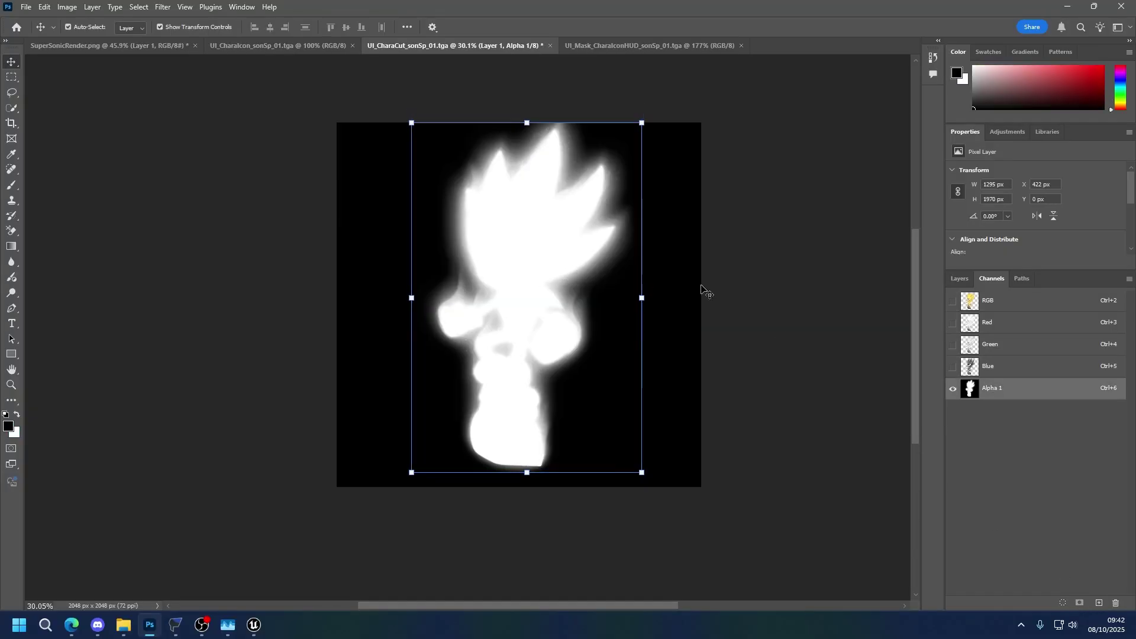
- Convert the Background to Layer 0 and paint it white with the brush
left_click(959, 279)
left_click(1006, 377)
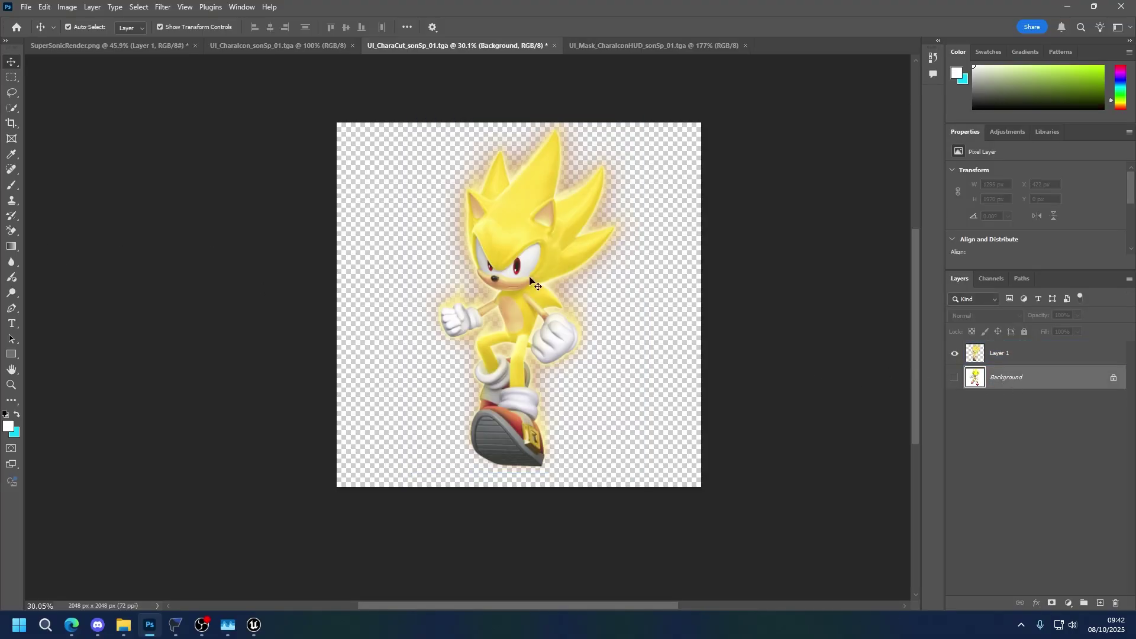
left_click(11, 187)
right_click_drag(491, 220, 568, 355, "alt")
left_click(577, 370)
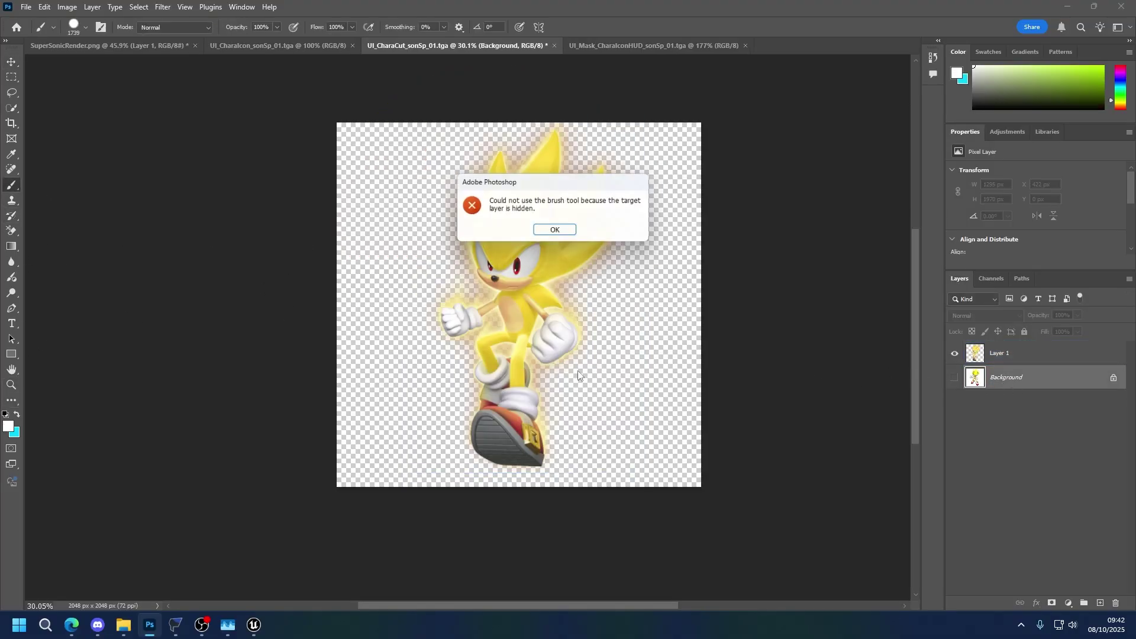
left_click(557, 232)
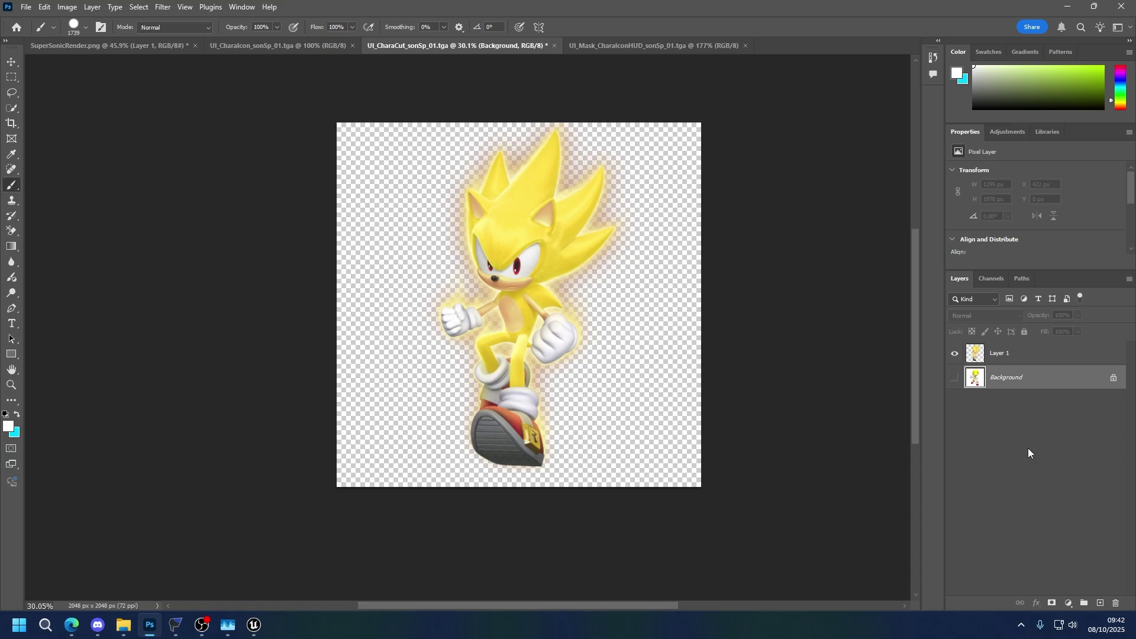
left_click(954, 377)
double_click(1015, 378)
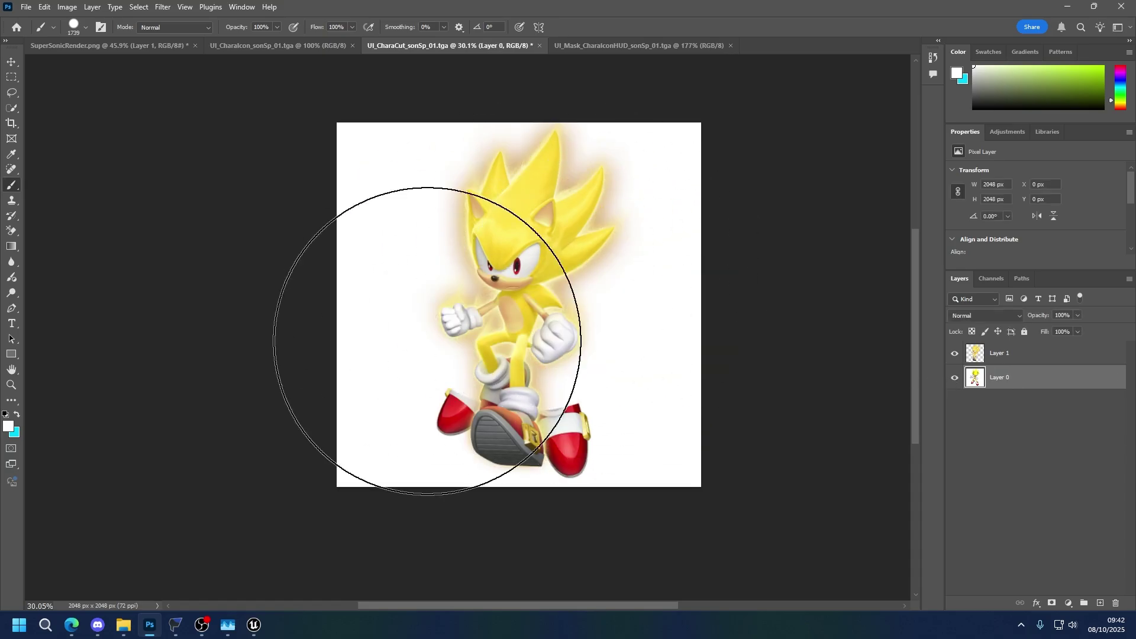
mouse_move(427, 341)
left_mouse_down()
mouse_move(528, 331)
mouse_move(489, 329)
left_mouse_up()
- Save the cutout as UI_CharaCut_sonSp_01.psd
key("ctrl+s")
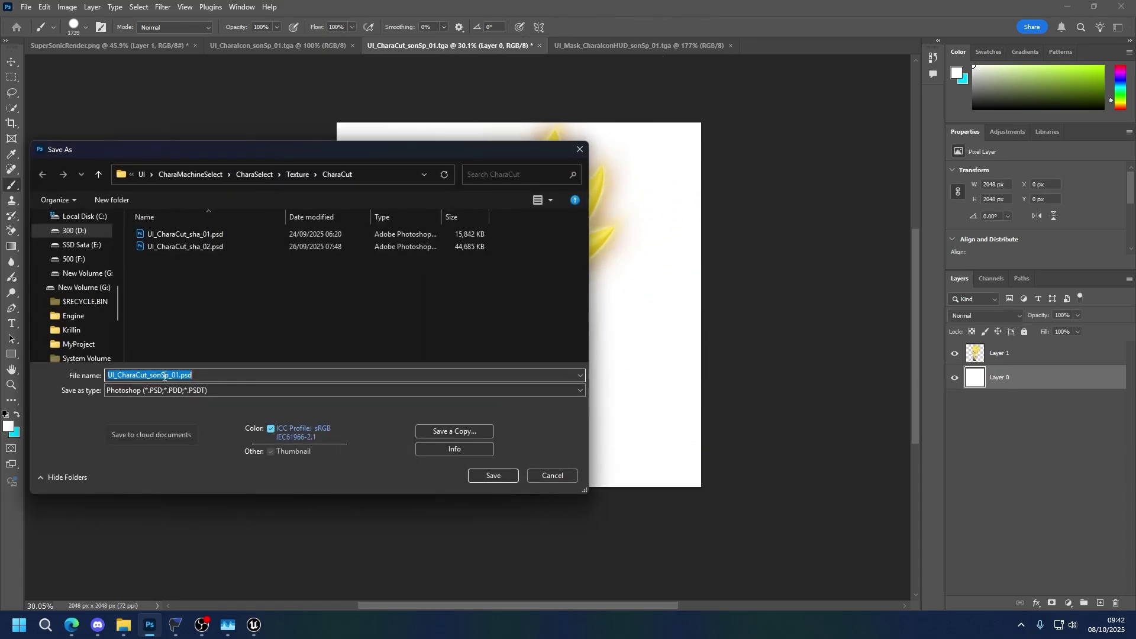
key("Return")
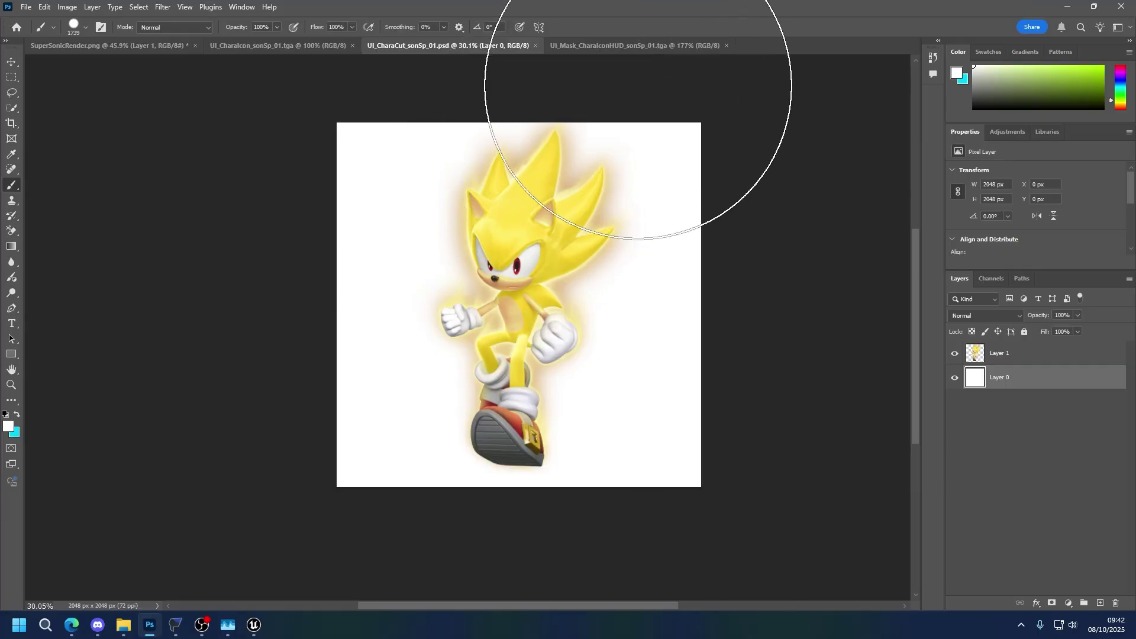
left_click(615, 137, "ctrl")
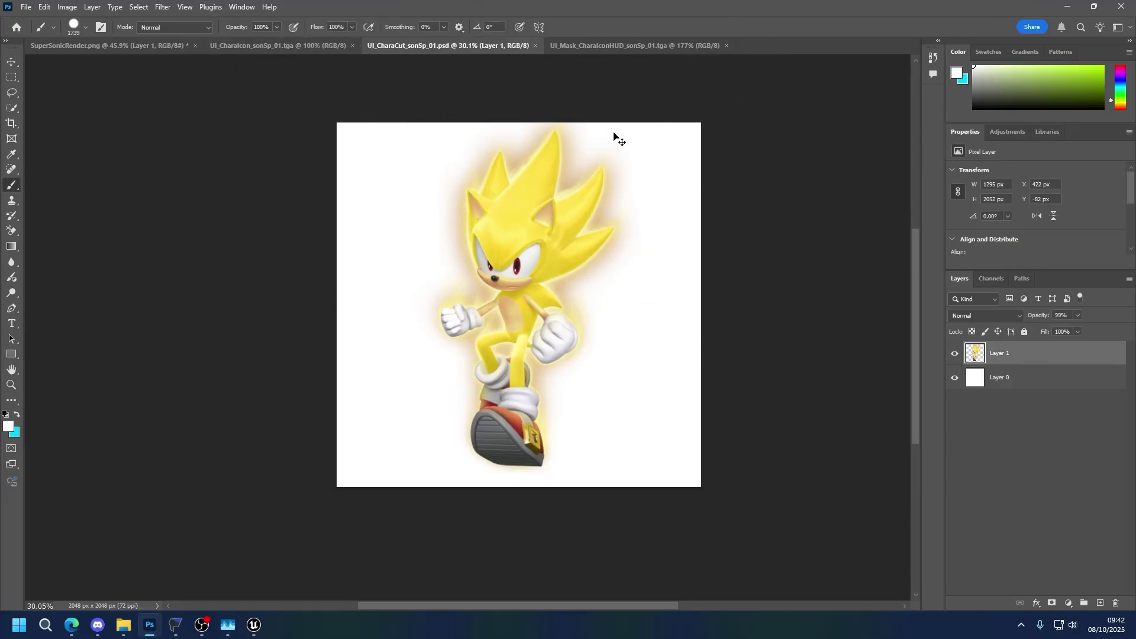
- Paste the Super Sonic render into the CharaIconHUD mask document as a new layer
left_click(586, 51)
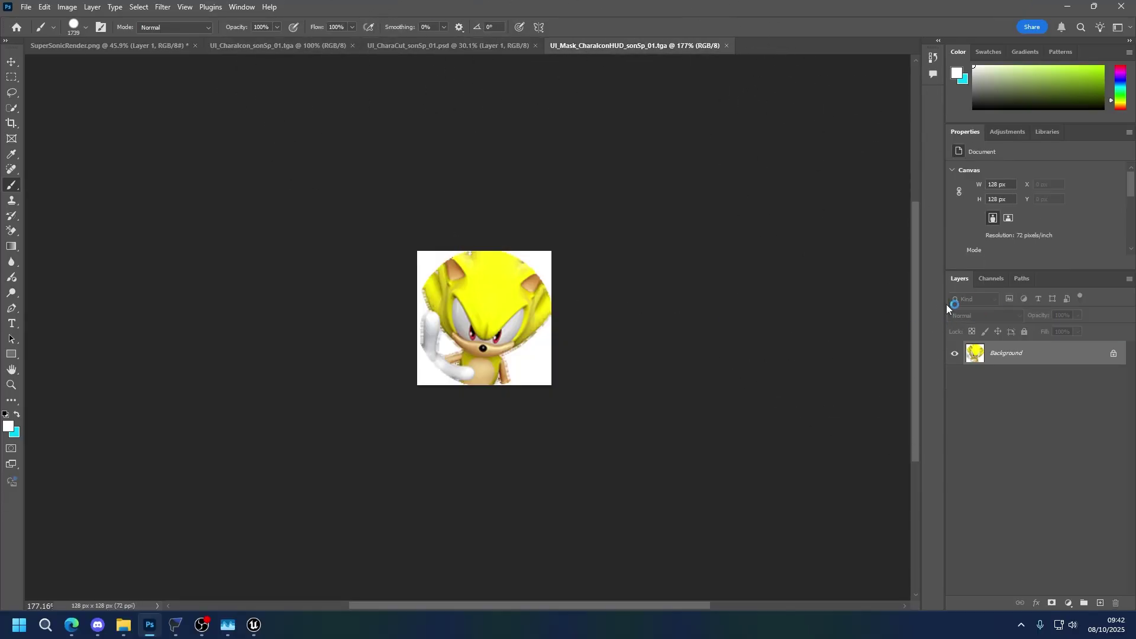
left_click(990, 279)
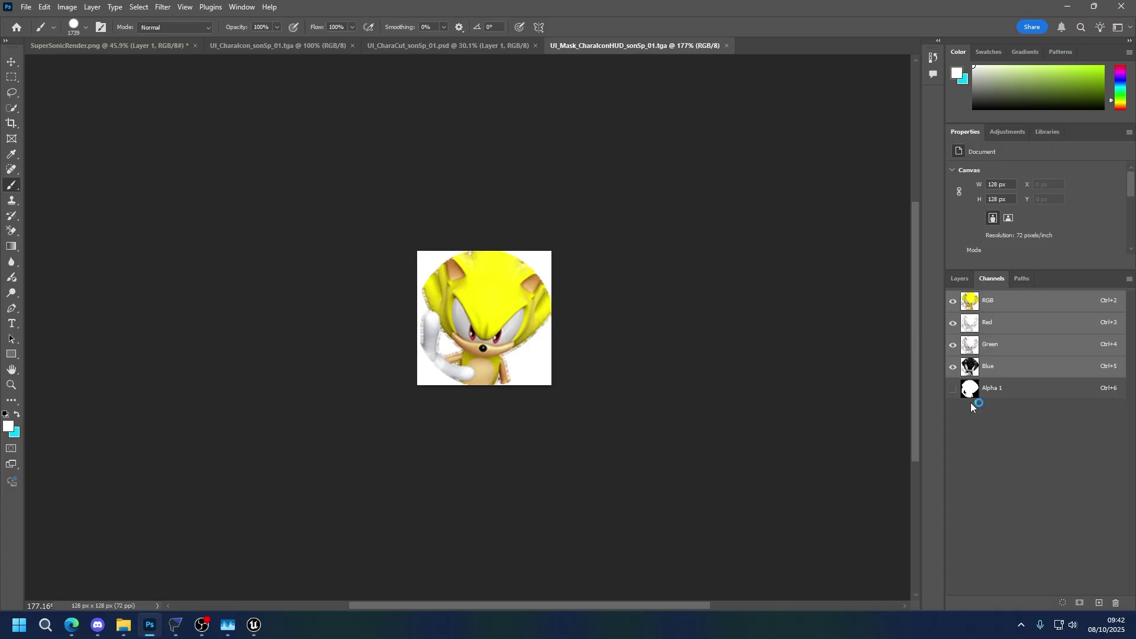
scroll(535, 342, "up", 7, "alt")
scroll(440, 320, "down", 6, "alt")
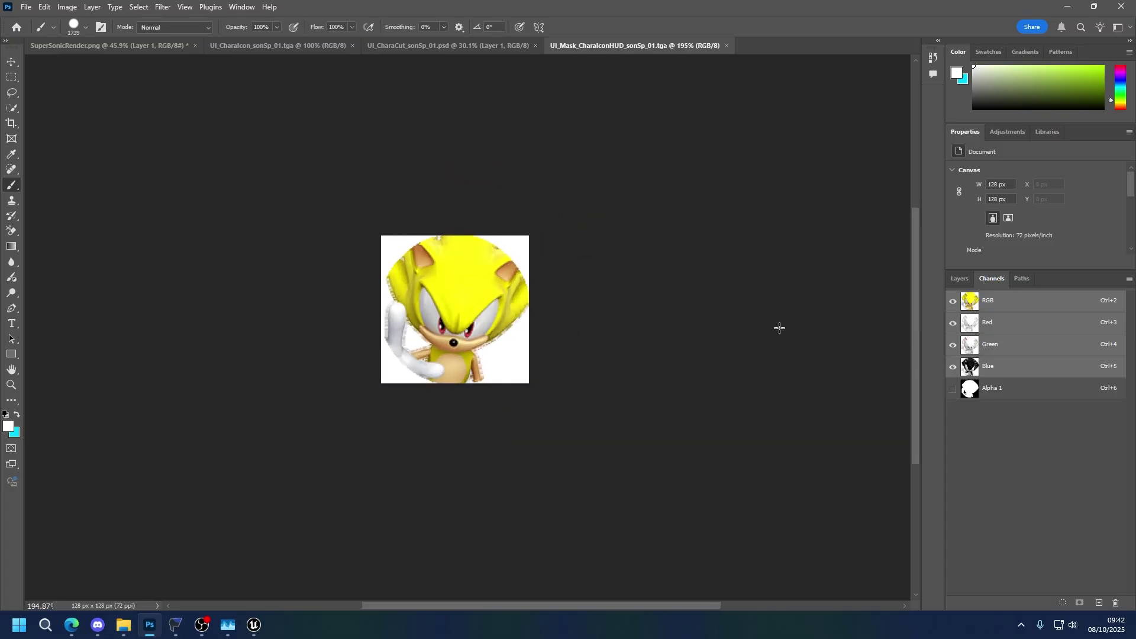
left_click(961, 280)
key("ctrl+v")
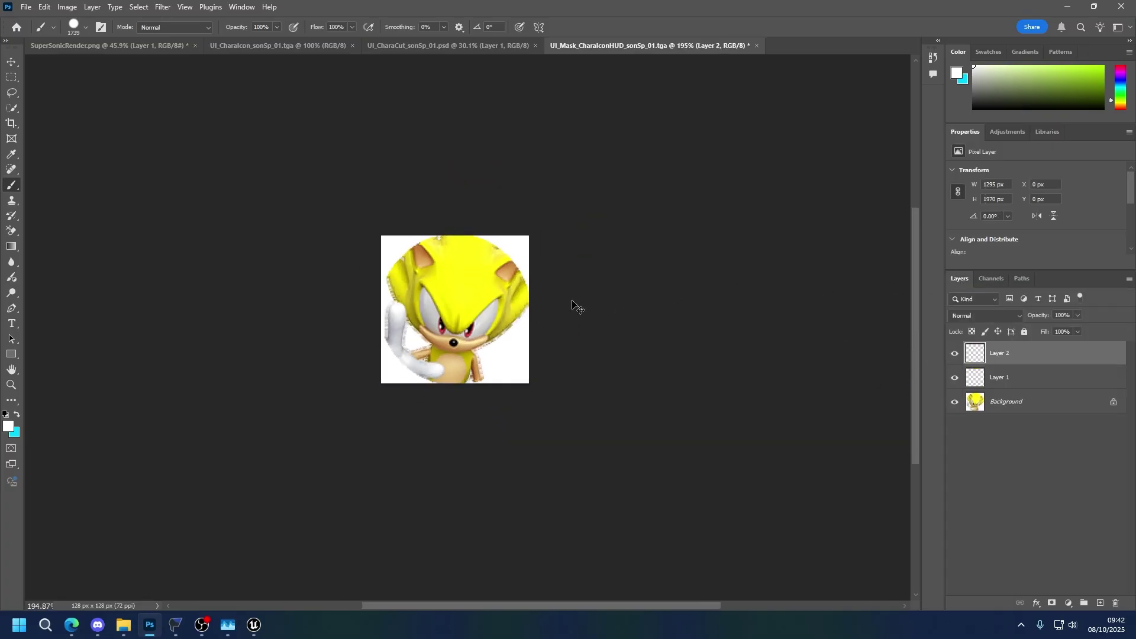
- Scale the render to about 20% (255×389 px) so his face fills the 128 px icon
key("ctrl+t")
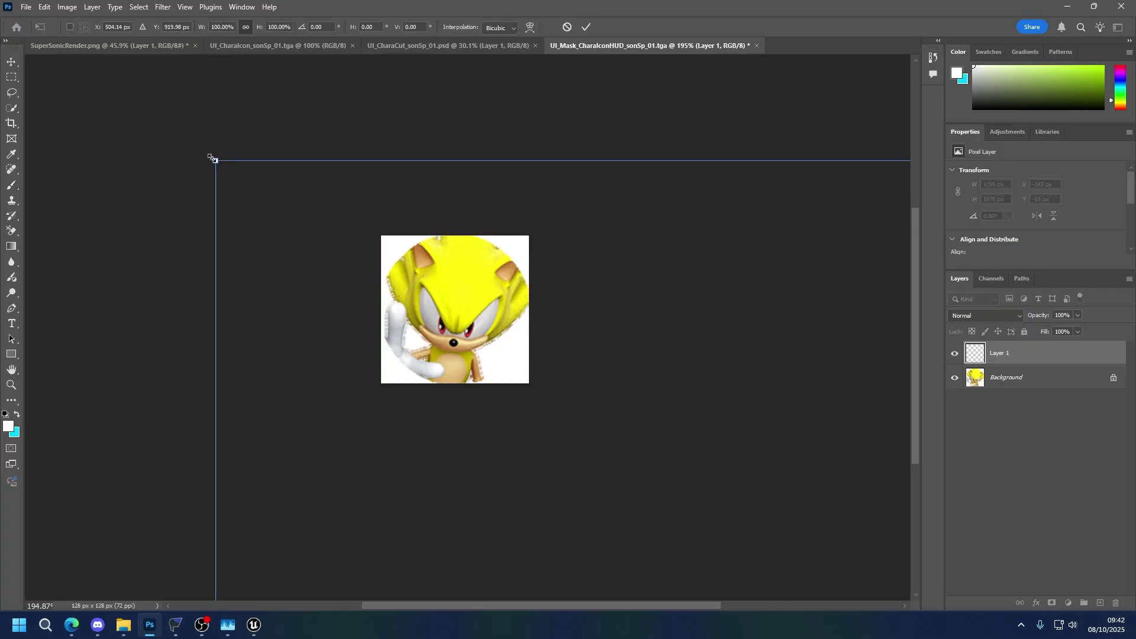
left_click_drag(212, 158, 418, 373, "alt")
left_click_drag(533, 459, 204, 96)
scroll(184, 125, "down", 6, "alt")
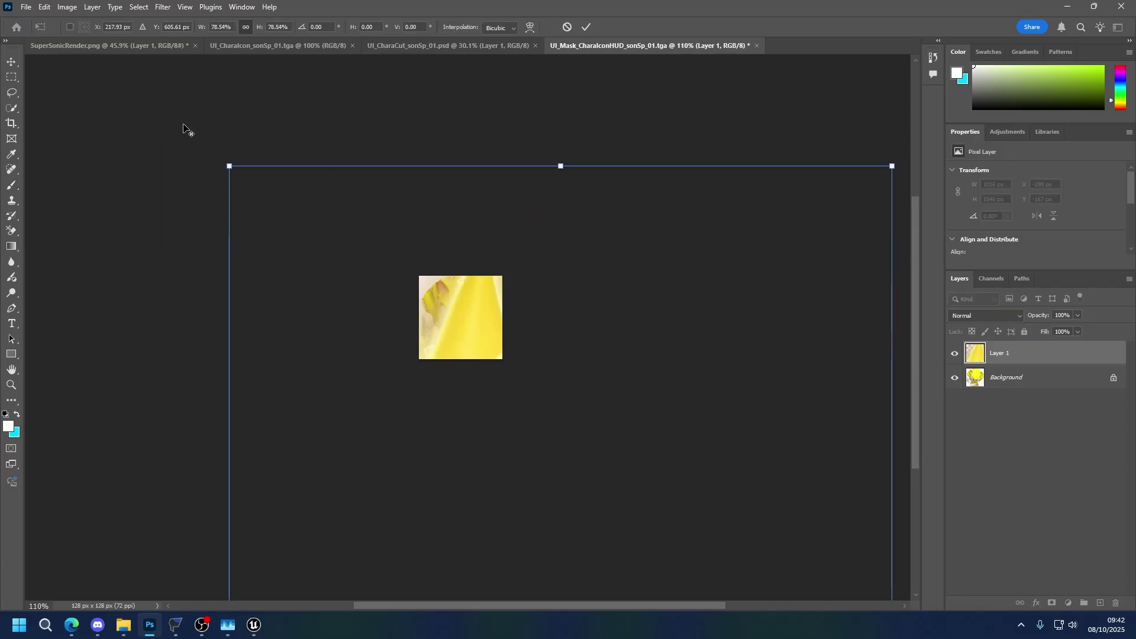
left_click_drag(231, 165, 465, 454, "alt")
left_click_drag(526, 510, 435, 219)
left_click_drag(595, 184, 524, 291, "alt")
scroll(477, 340, "up", 7, "alt")
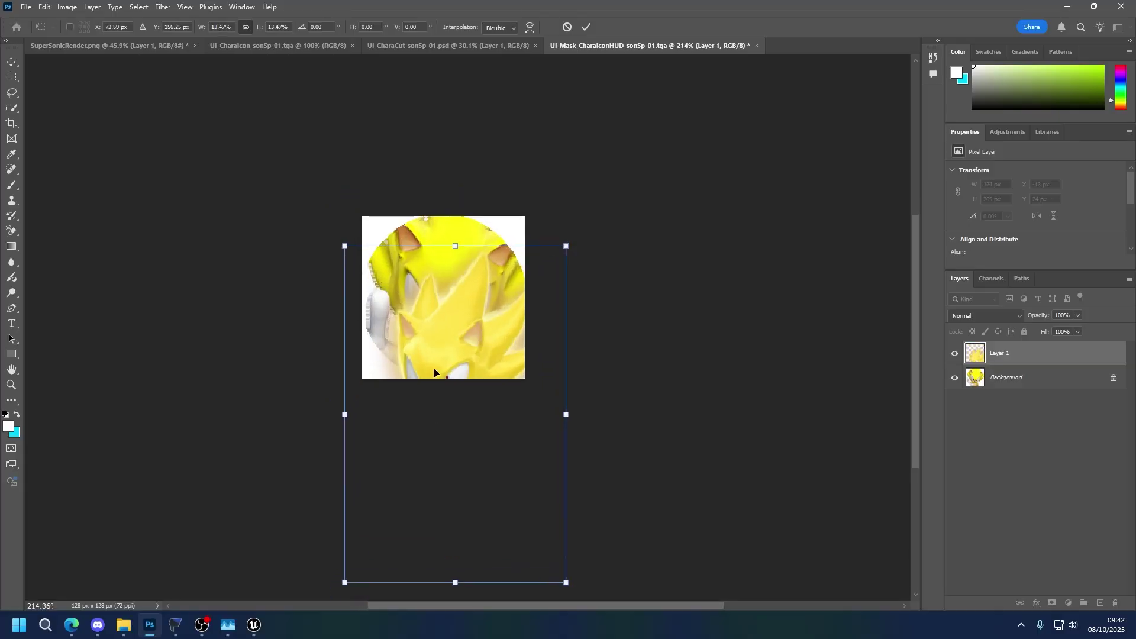
left_click_drag(437, 357, 417, 303)
left_click_drag(533, 203, 615, 138, "alt")
left_click_drag(471, 235, 496, 247)
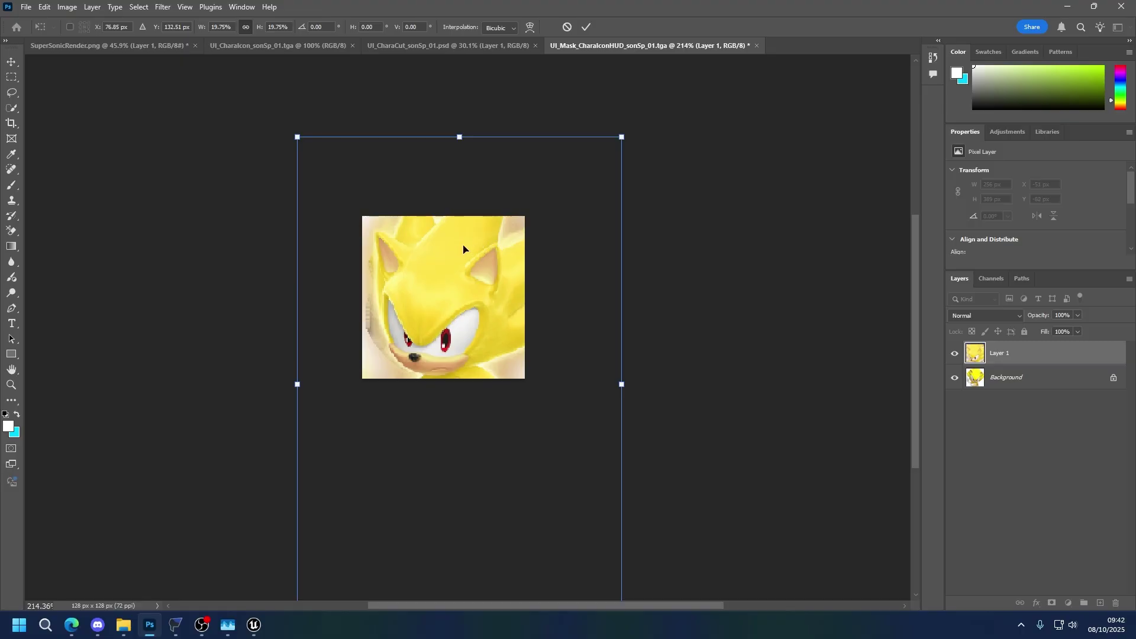
key("Return")
key("b")
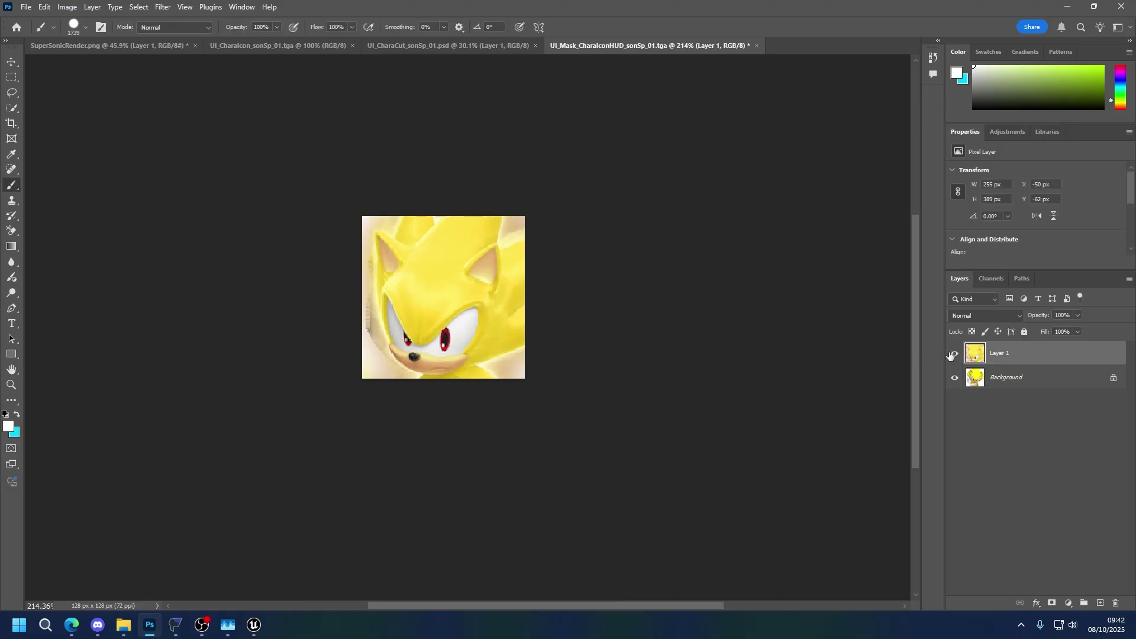
- Nudge the Super Sonic render a few pixels to fine-tune its position
left_click_drag(441, 323, 438, 322, "ctrl")
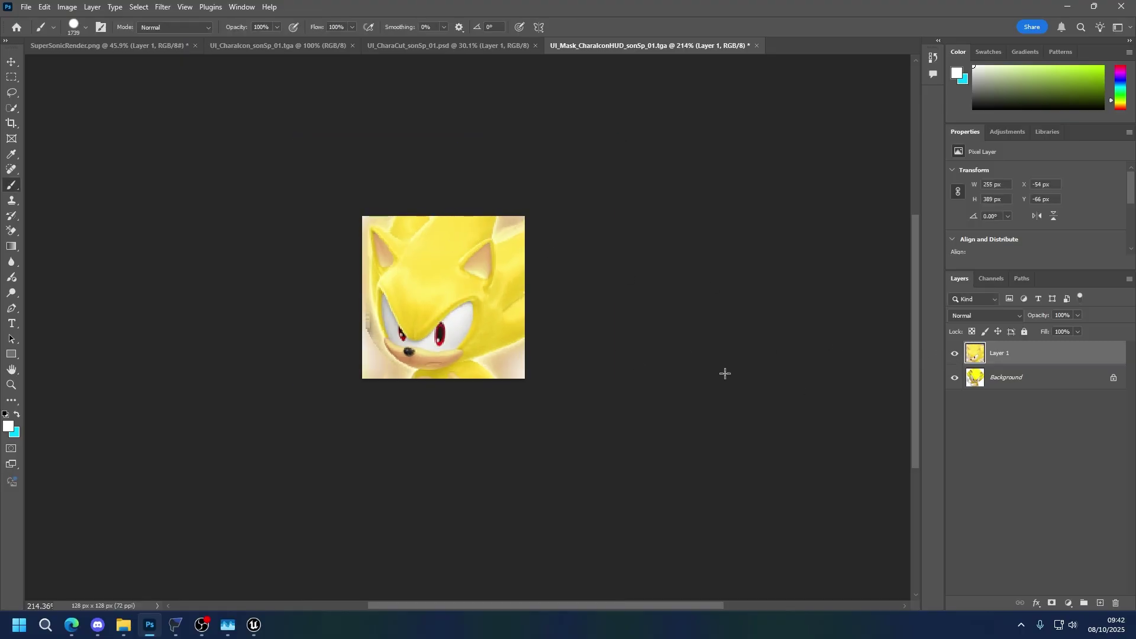
key("ctrl+t")
scroll(448, 321, "up", 5, "alt")
left_click_drag(441, 282, 443, 289)
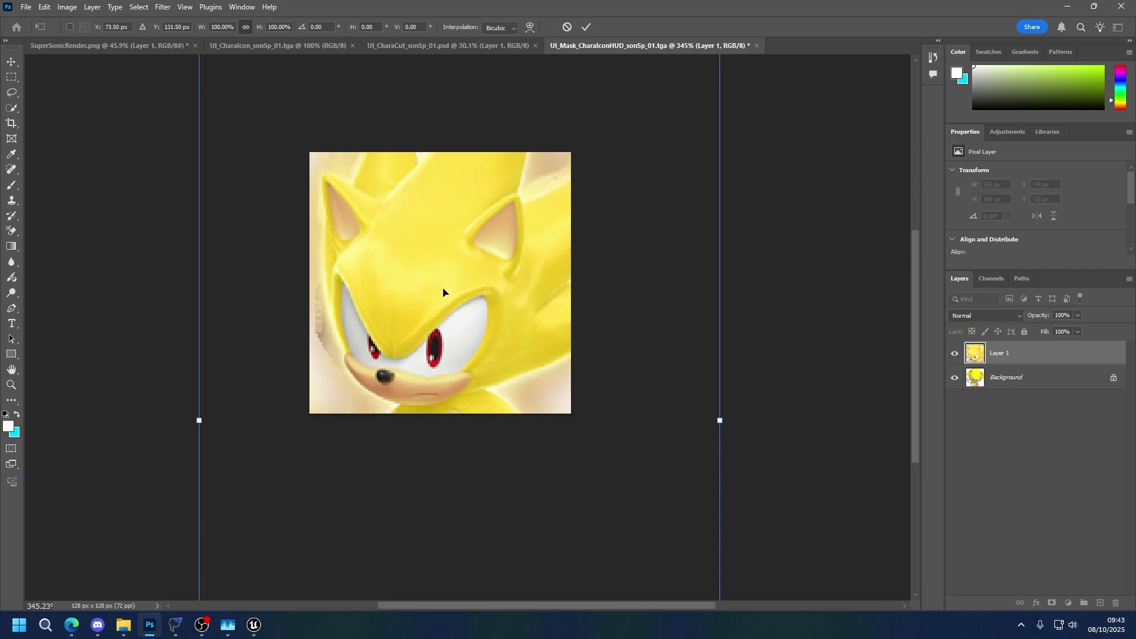
key("Return")
- Hide Layer 1 and draw an elliptical marquee circle filling the whole icon
left_click(954, 353)
left_click(1017, 377)
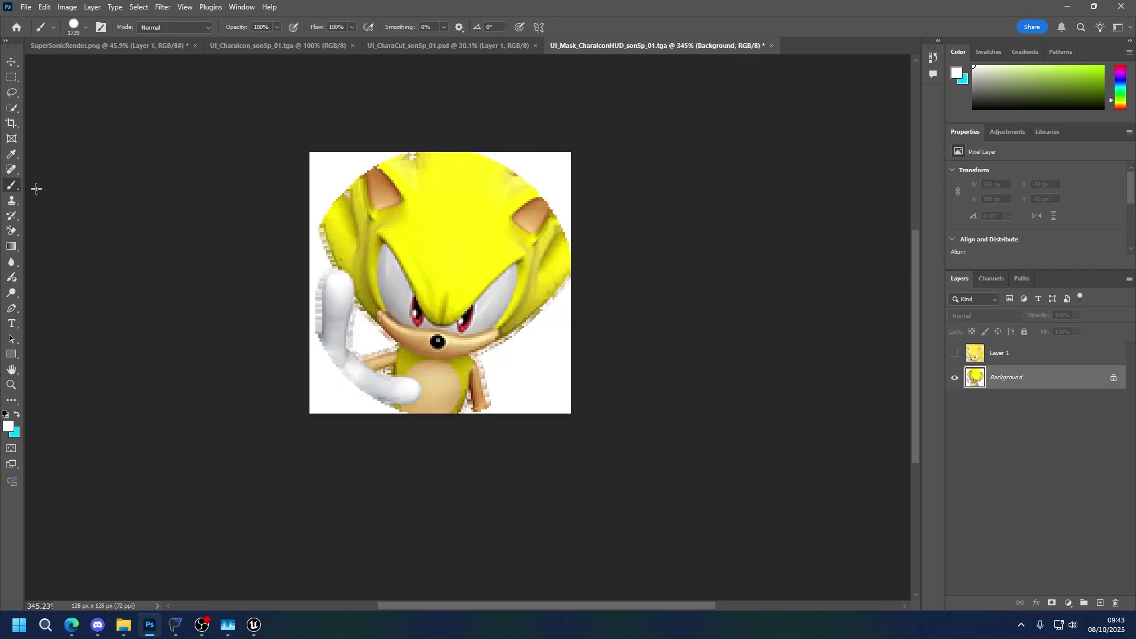
left_click(12, 108)
left_click(11, 93)
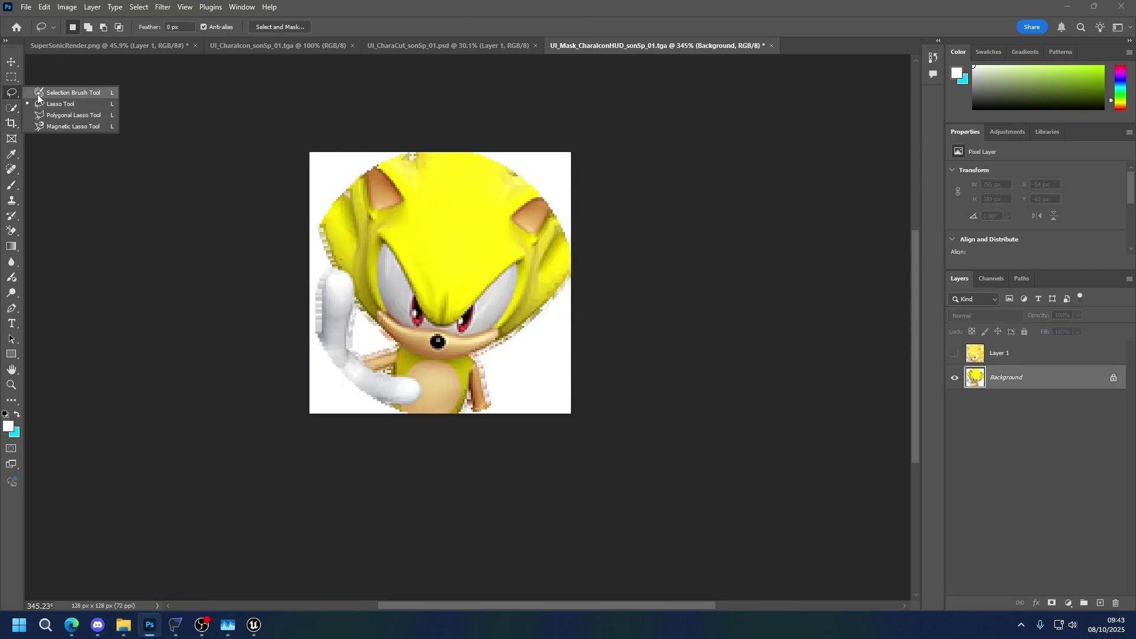
left_click(9, 110)
left_click(11, 80)
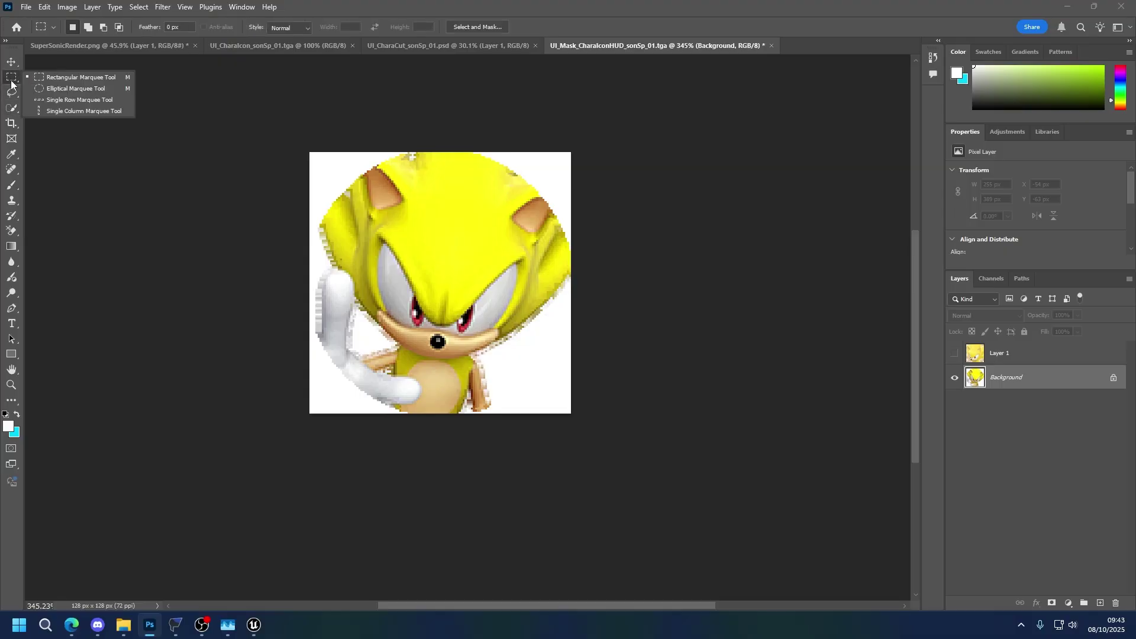
left_click(74, 88)
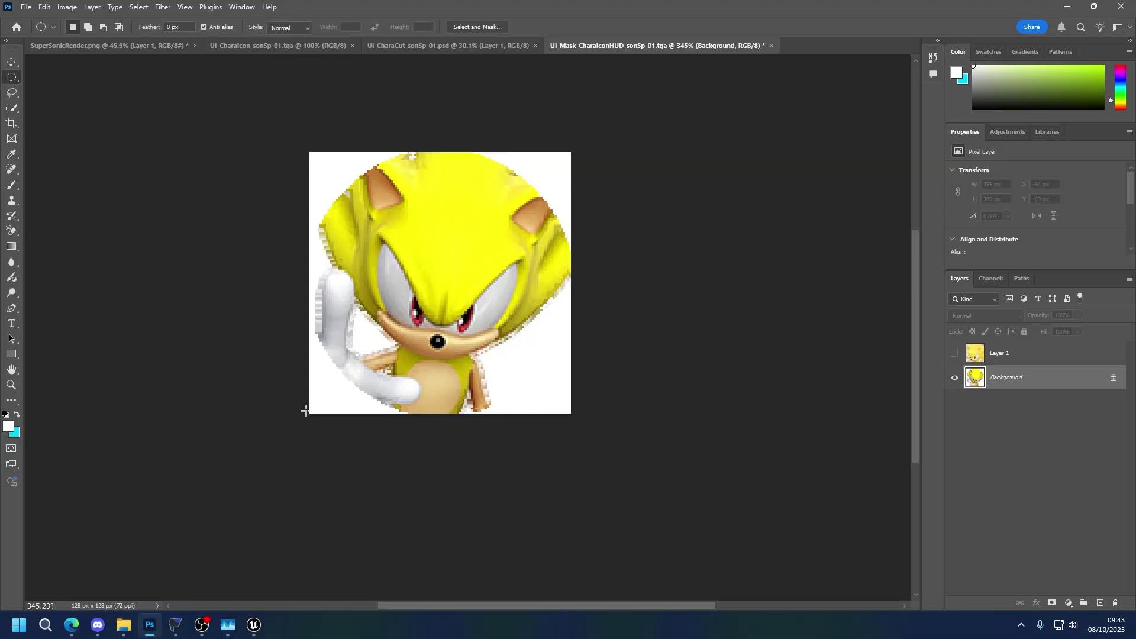
left_click_drag(311, 413, 571, 147)
- Show Layer 1, mask it to the circular selection, and hide the Background layer
left_click(954, 353)
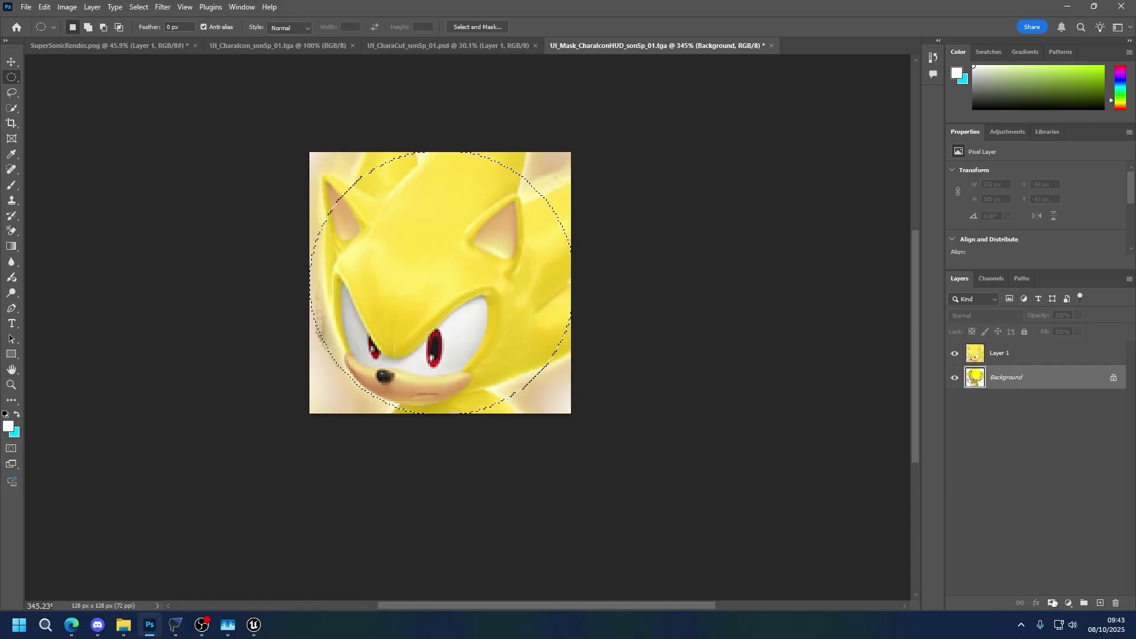
left_click(1022, 359)
left_click(1052, 604)
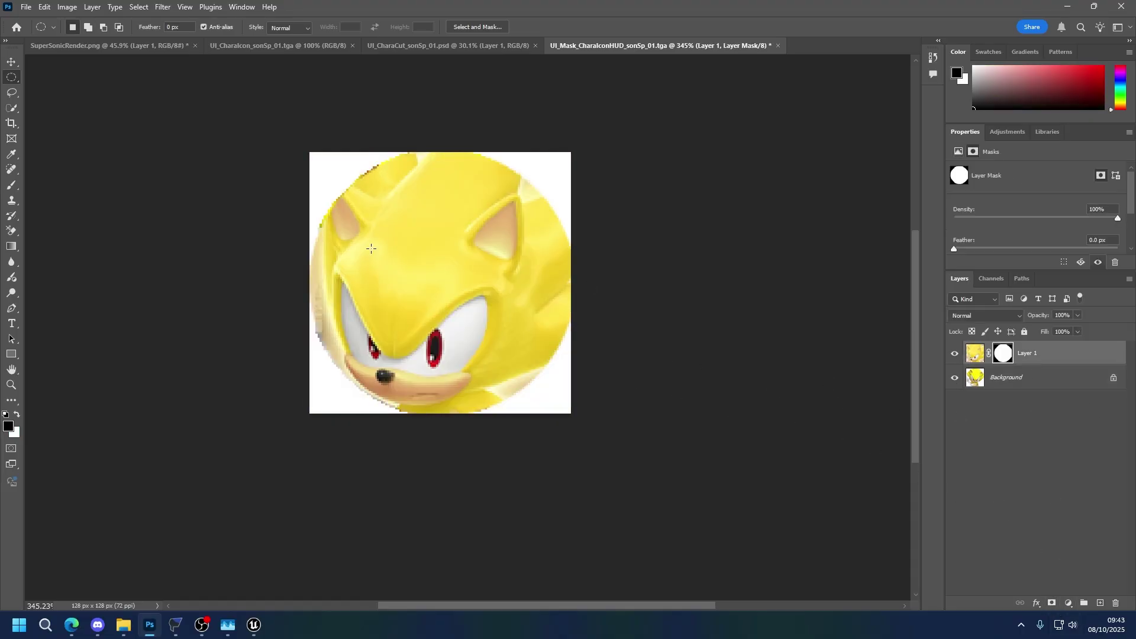
left_click(955, 378)
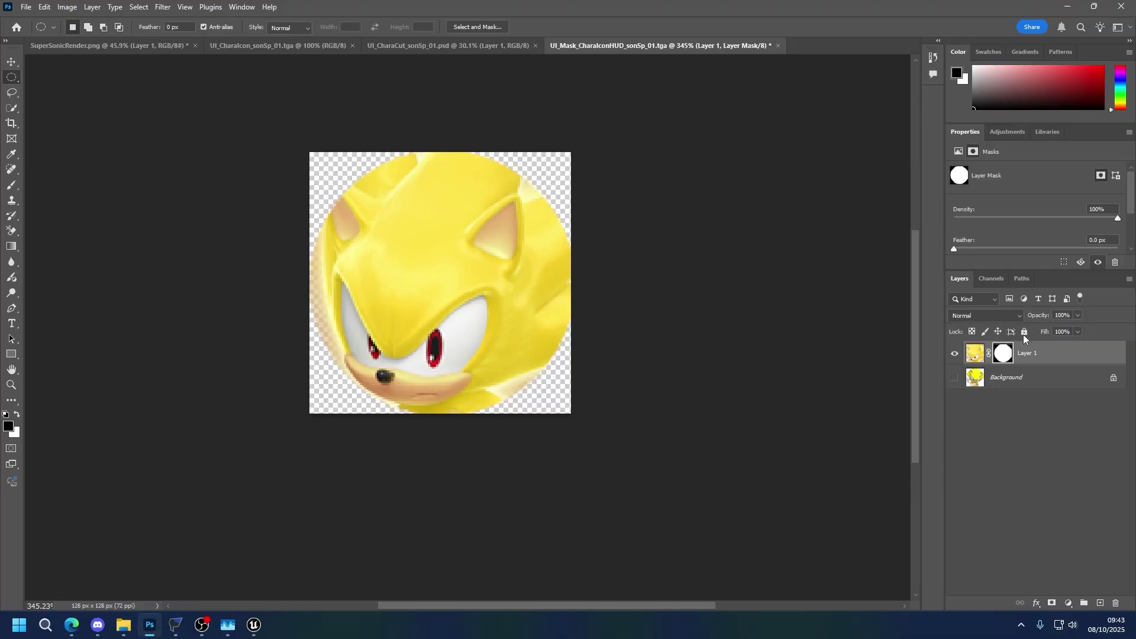
- Save a PNG copy of the HUD icon without ' copy' in its name, using default PNG options
key("ctrl+shift+s")
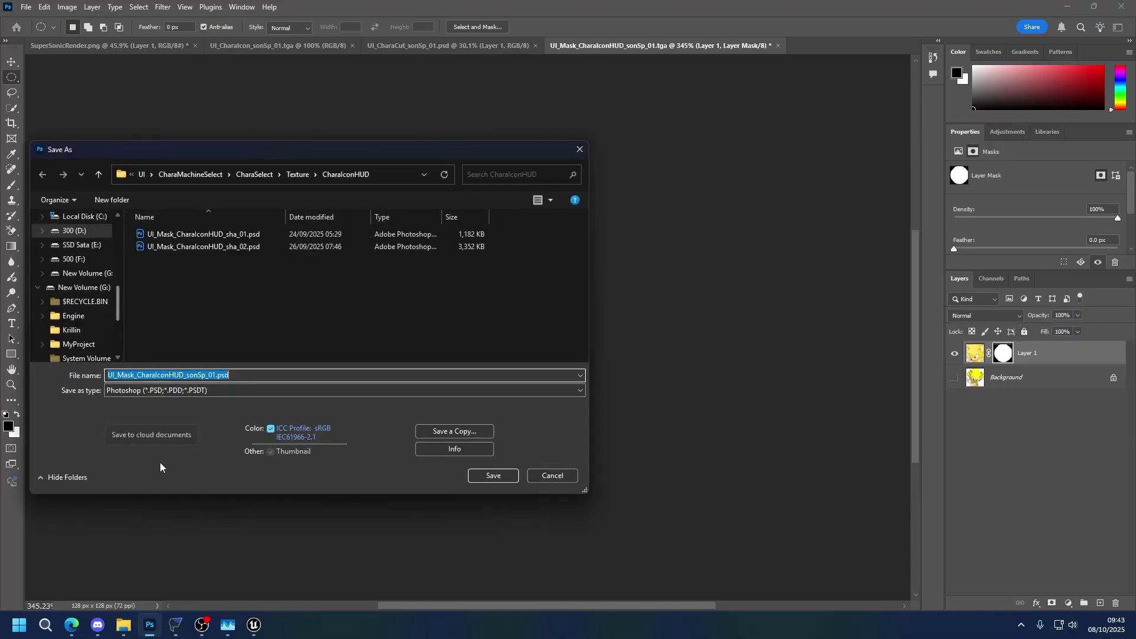
left_click(125, 392)
left_click(153, 457)
left_click(426, 433)
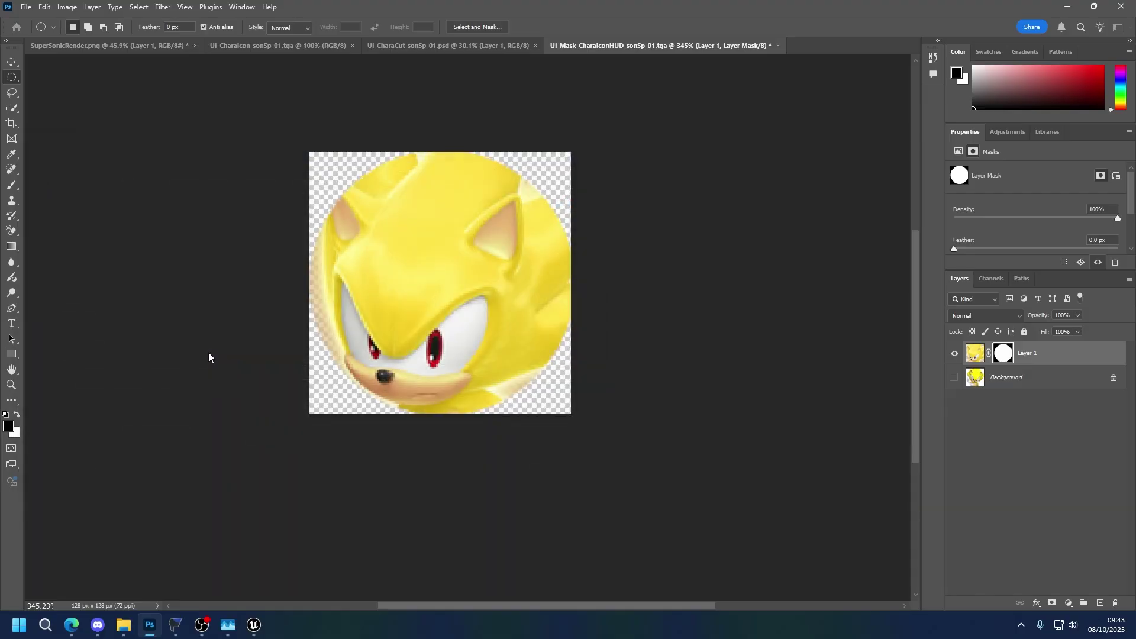
left_click(164, 392)
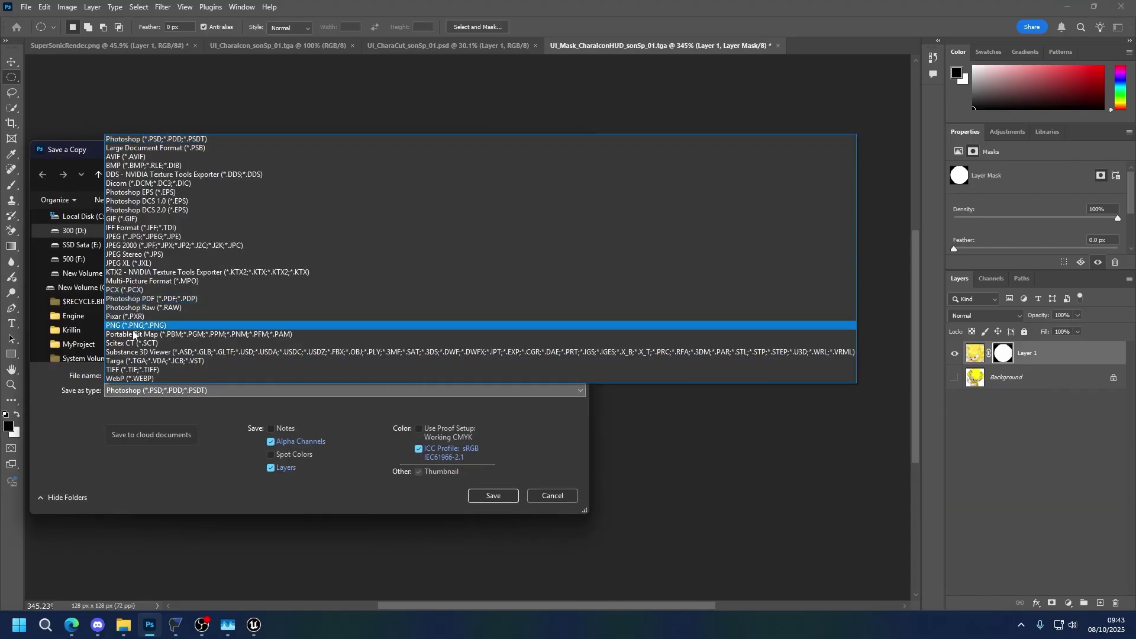
left_click(123, 324)
left_click(205, 378)
left_click(233, 377)
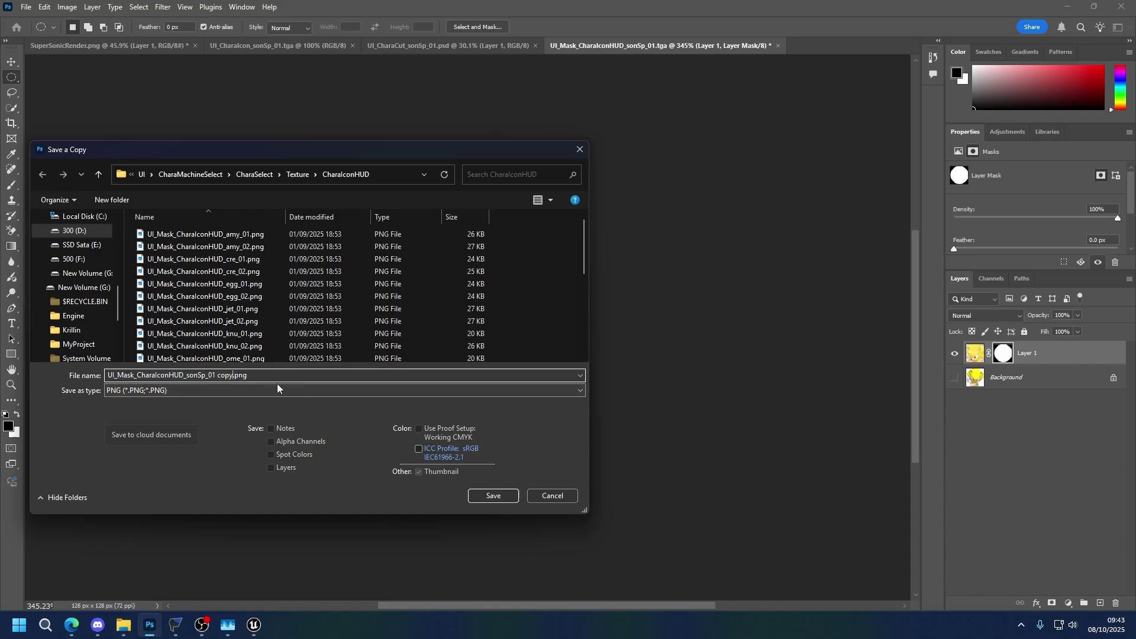
key("BackSpace")
key("BackSpace")
key("BackSpace")
key("BackSpace")
key("Return")
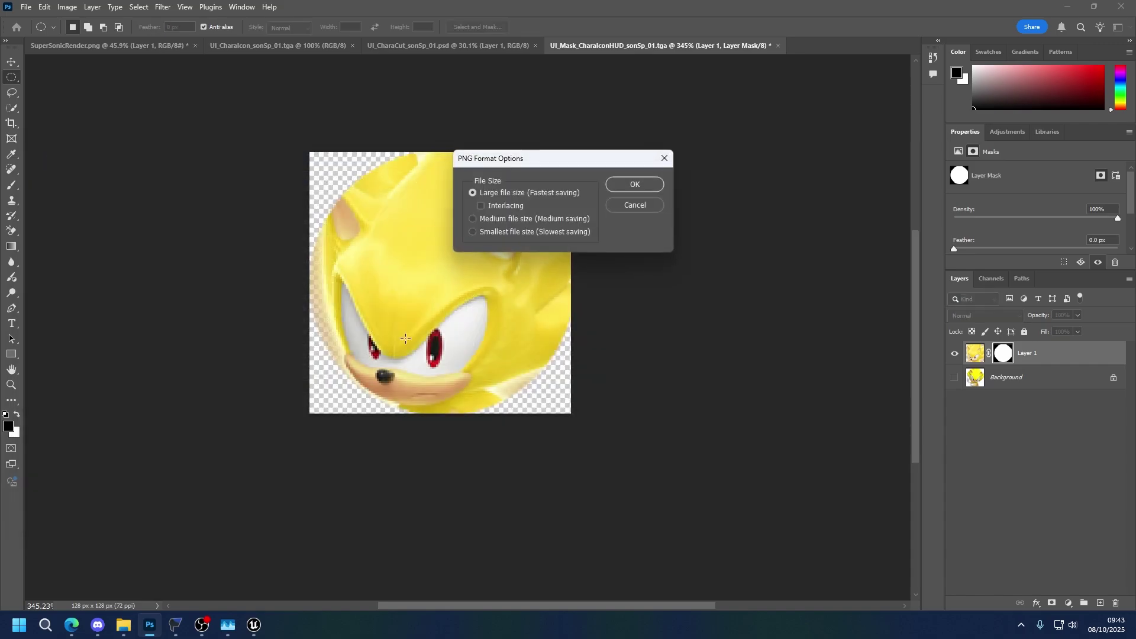
left_click(635, 184)
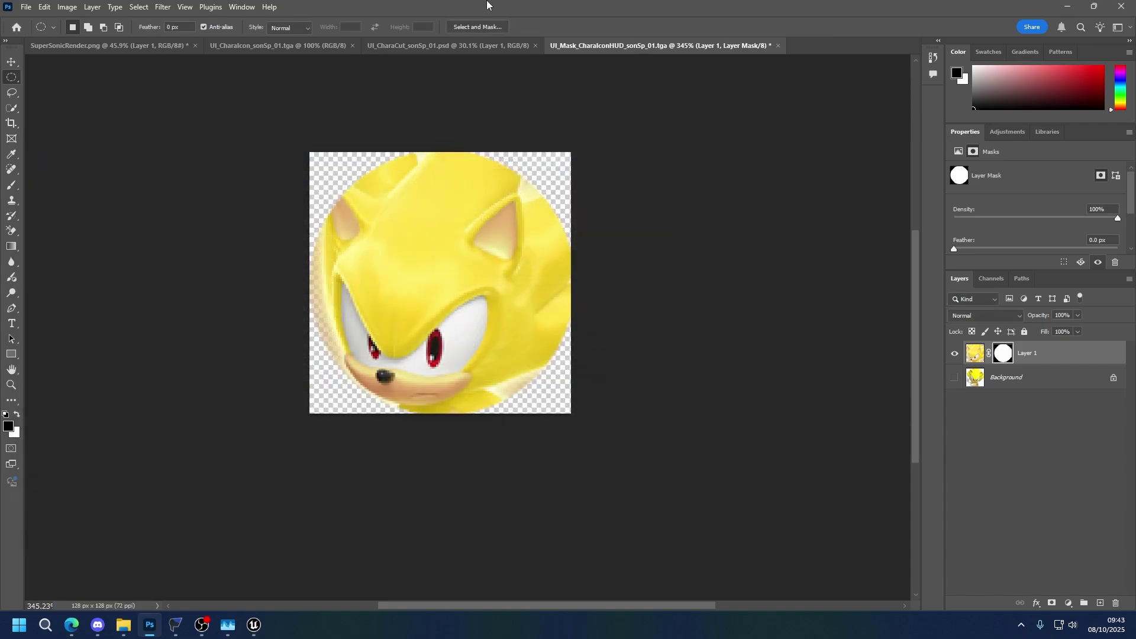
left_click(30, 7)
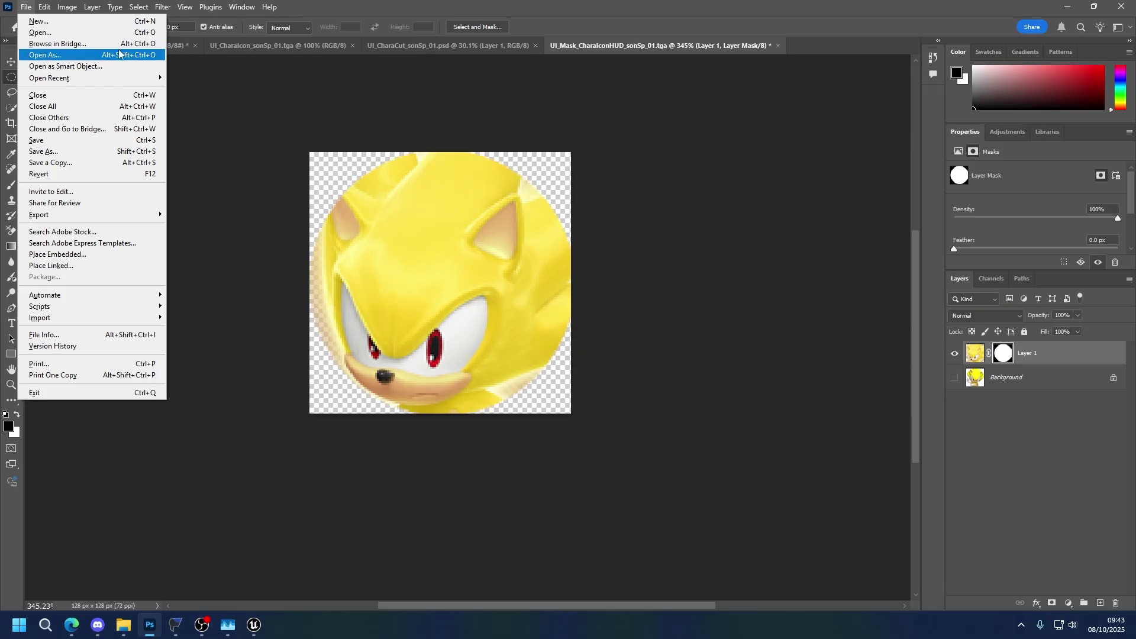
- Copy the full Super Sonic render from UI_CharaCut and paste it into UI_CharaIcon
left_click(414, 46)
left_click(289, 45)
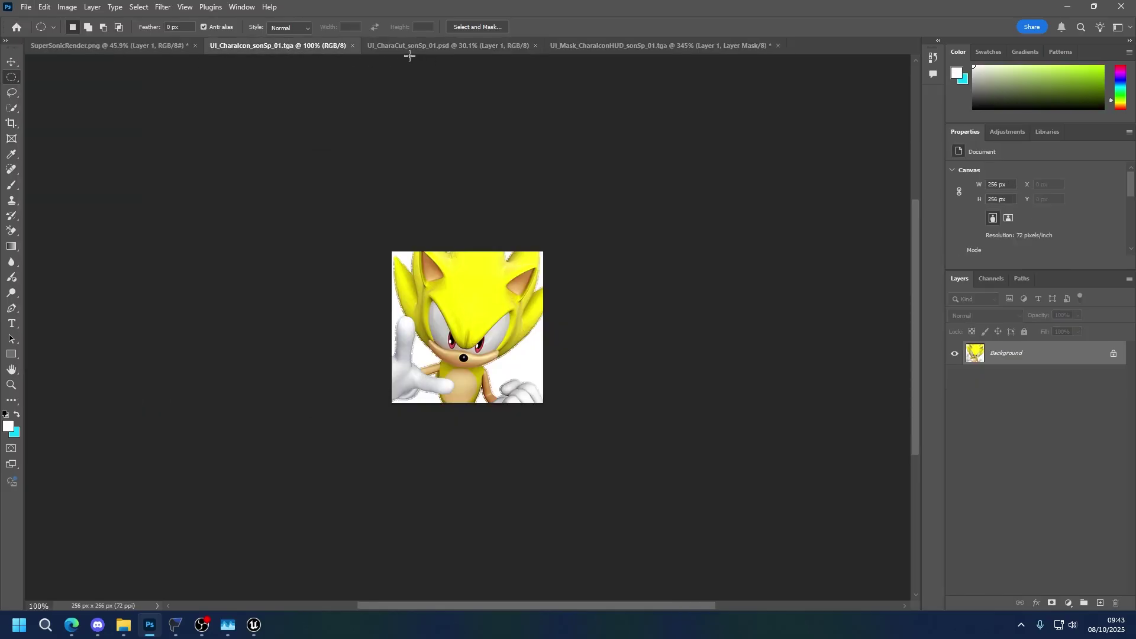
left_click(409, 47)
key("ctrl+a")
key("ctrl+c")
left_click(265, 48)
key("ctrl+v")
- Scale the pasted render down to 478×727 px so it frames his face
key("ctrl+t")
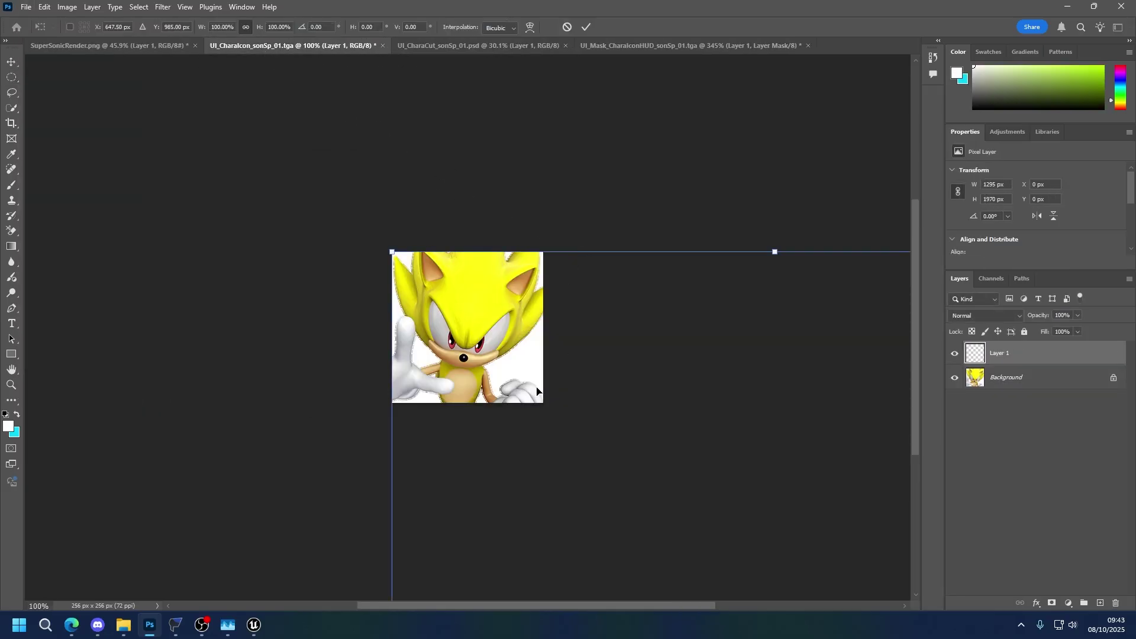
left_click_drag(544, 390, 255, 275)
scroll(427, 247, "down", 5, "alt")
left_click_drag(239, 206, 435, 278, "alt")
left_click_drag(552, 247, 555, 241, "alt")
left_click_drag(498, 280, 507, 270)
key("Return")
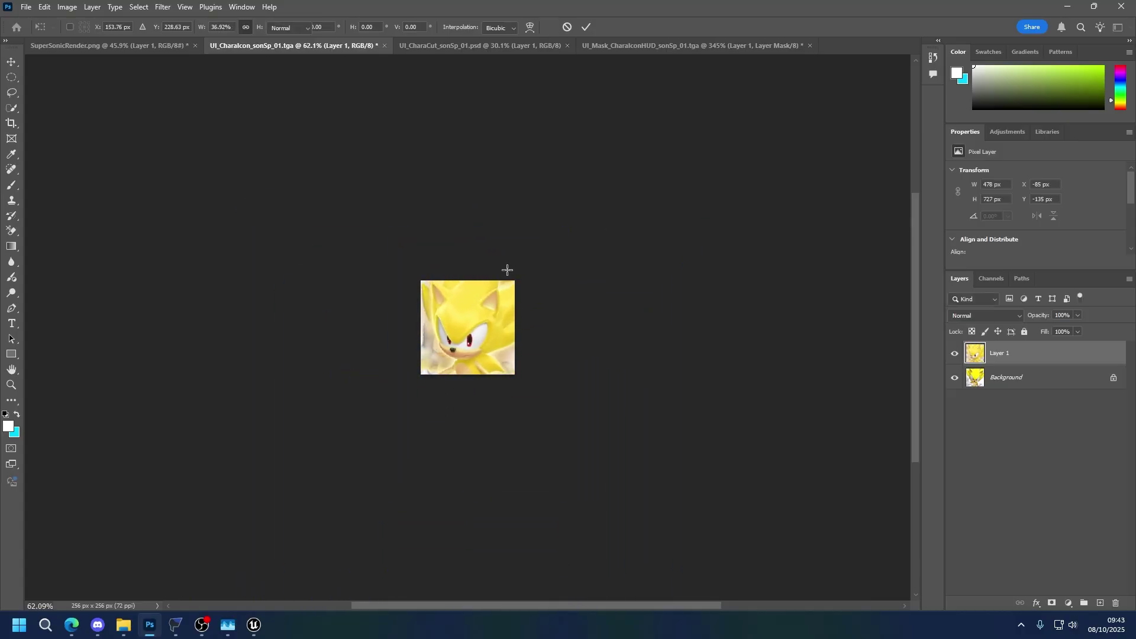
- Nudge the render slightly left and hide the original Background layer
scroll(460, 306, "up", 6, "alt")
key("ctrl+t")
left_click_drag(470, 315, 464, 316)
key("Return")
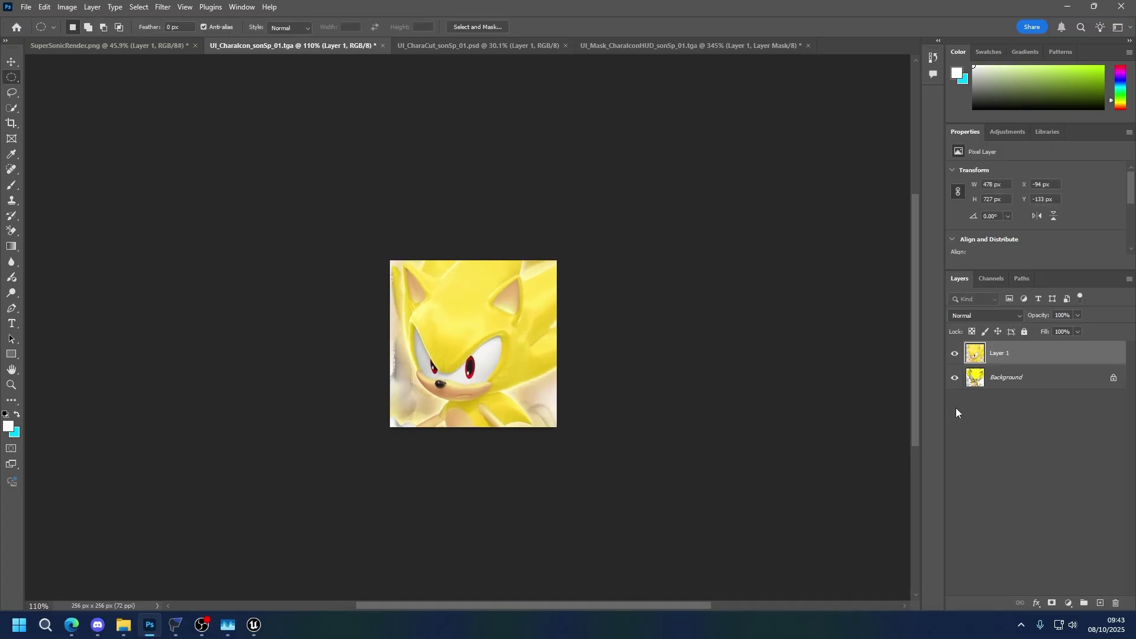
left_click(955, 379)
key("shift+ctrl+s")
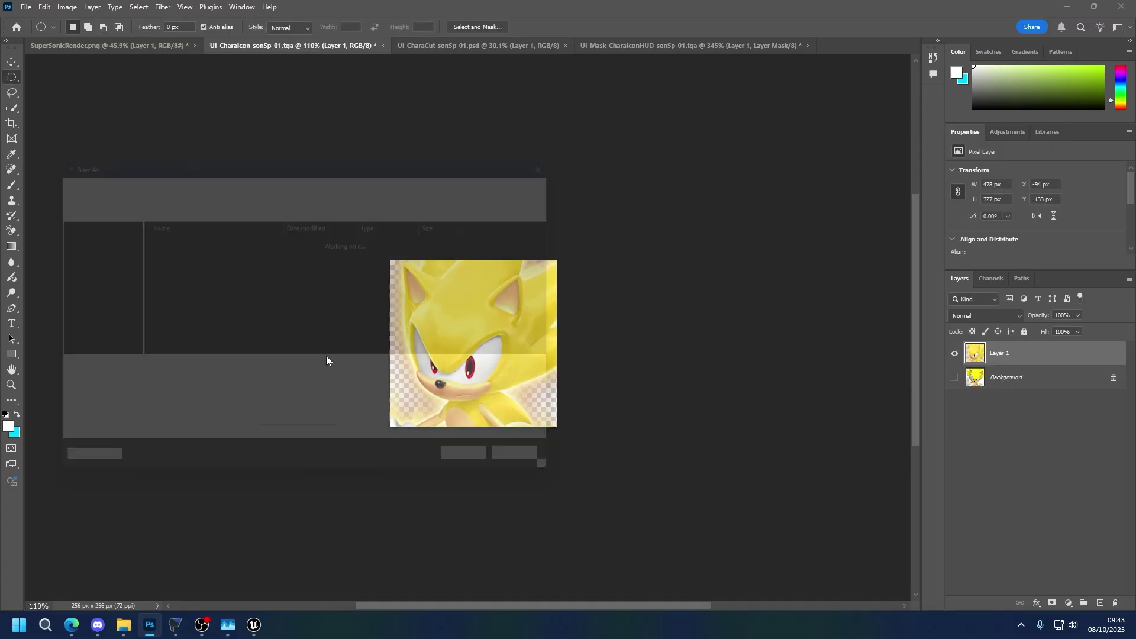
left_click(162, 390)
- Save a PNG copy named UI_CharaIcon_sonSp_01.png with default PNG options
left_click(172, 421)
left_click(454, 431)
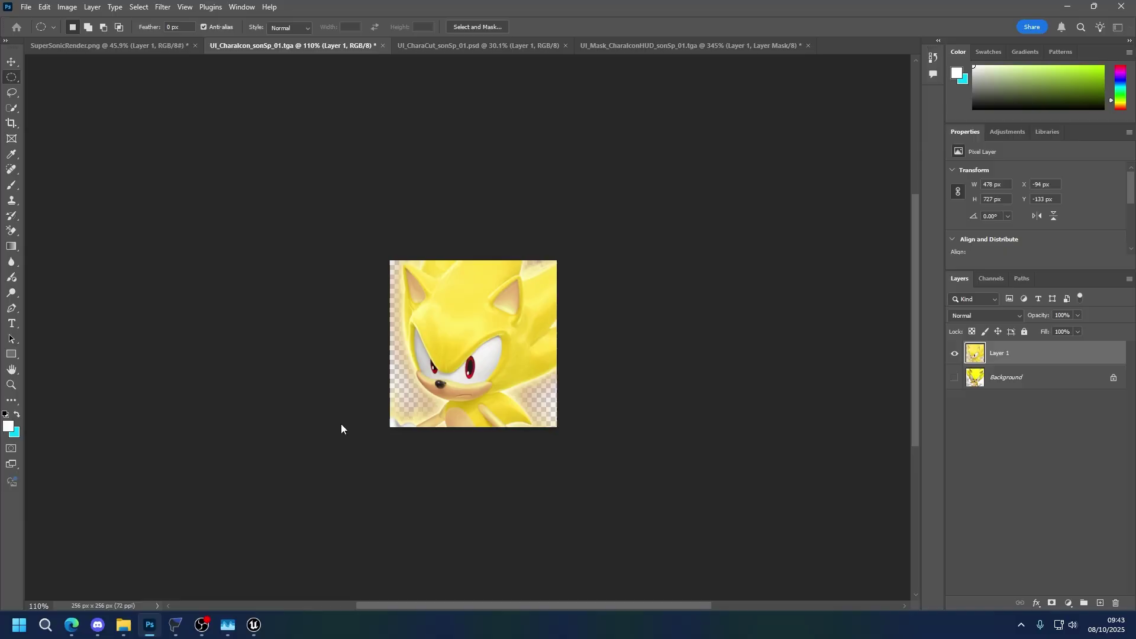
left_click(171, 391)
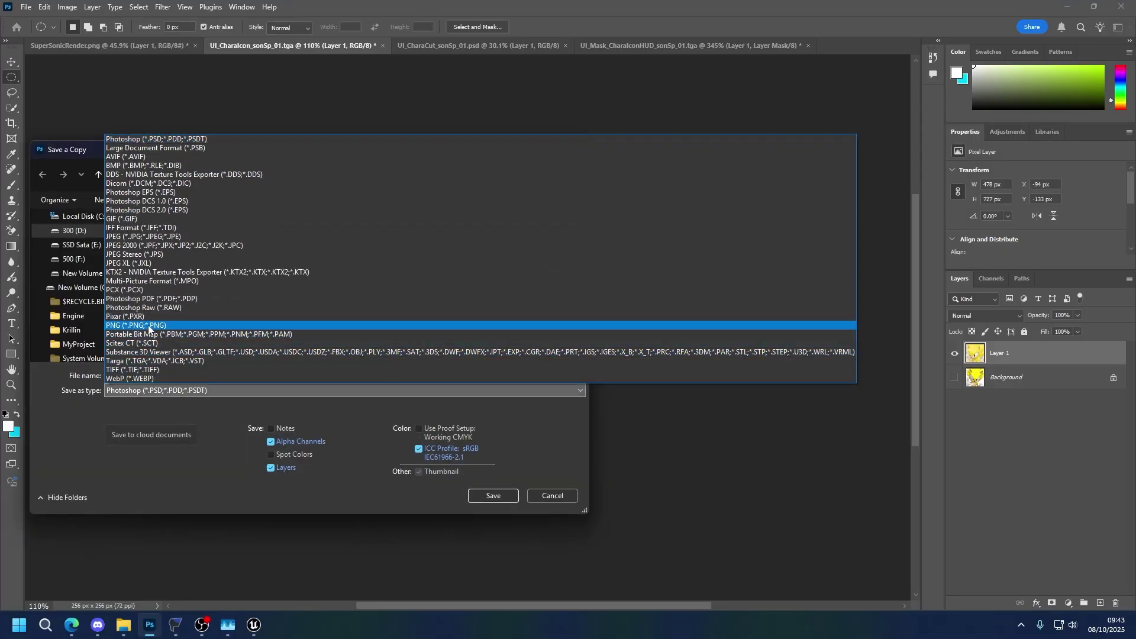
left_click(154, 325)
left_click(183, 376)
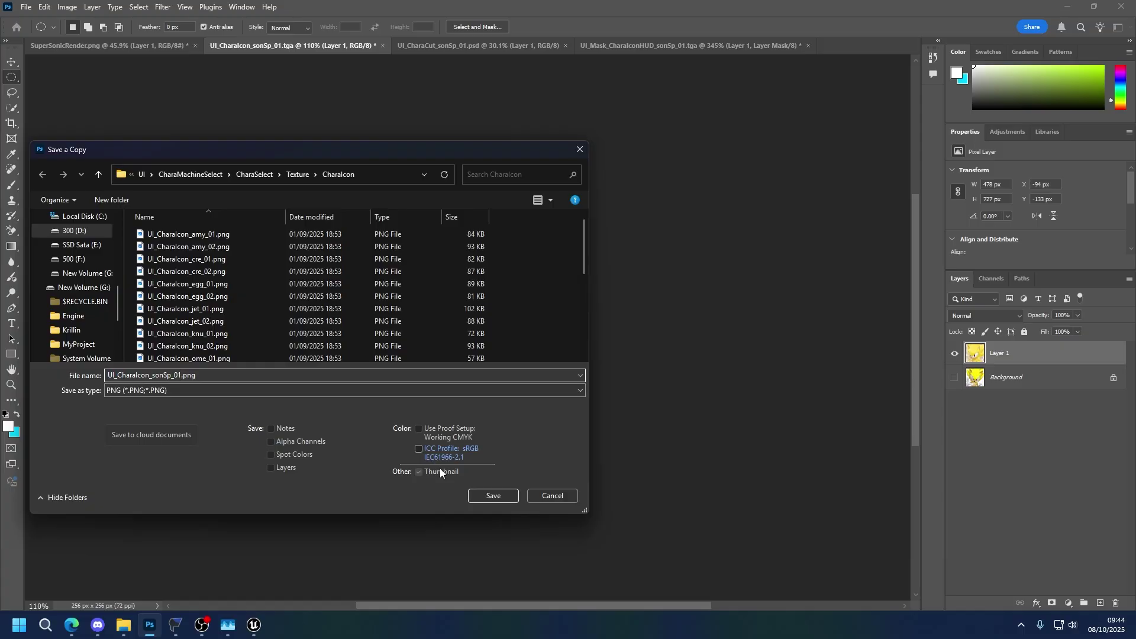
key("Return")
left_click(641, 178)
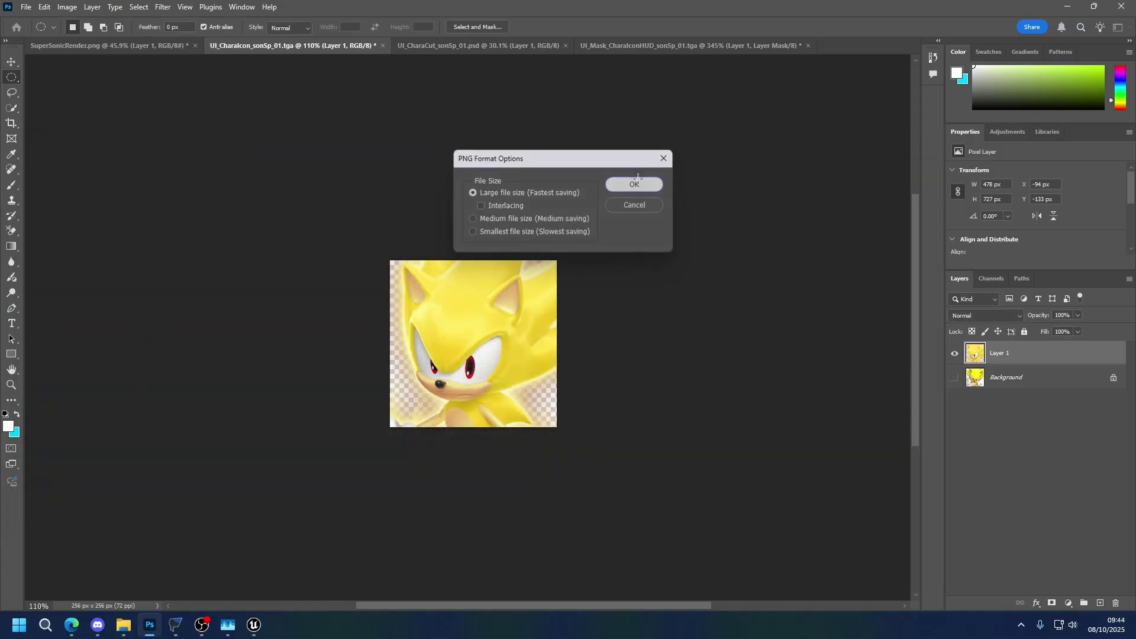
- Inspect the Alpha 1 transparency channel, then return to Layer 1 in Layers
left_click(992, 279)
left_click(988, 388)
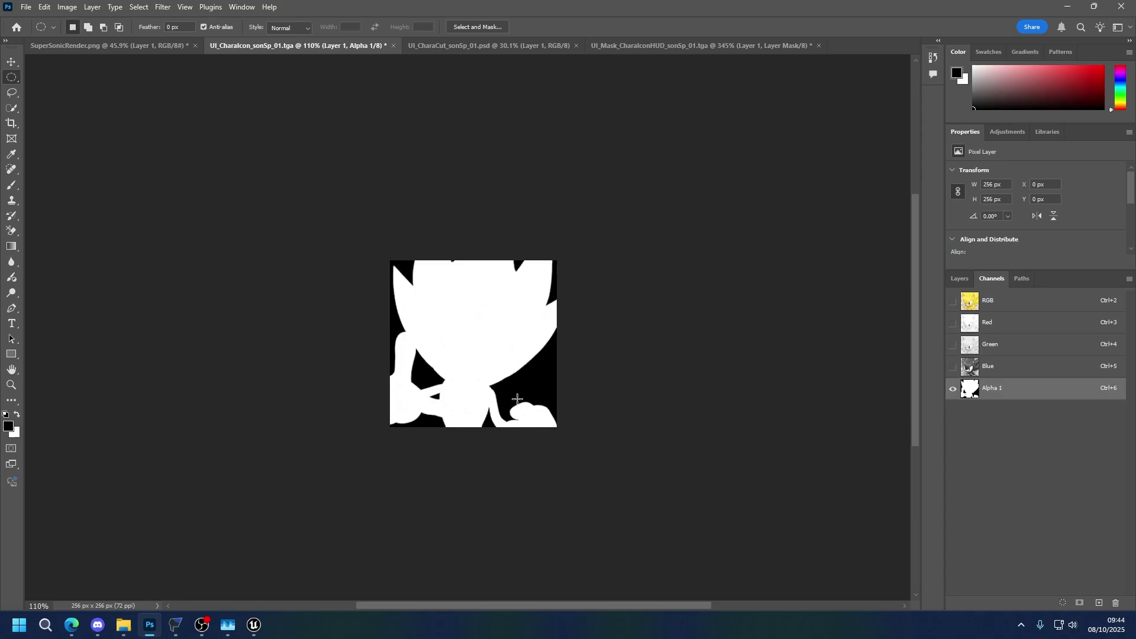
left_click(959, 278)
left_click(973, 355)
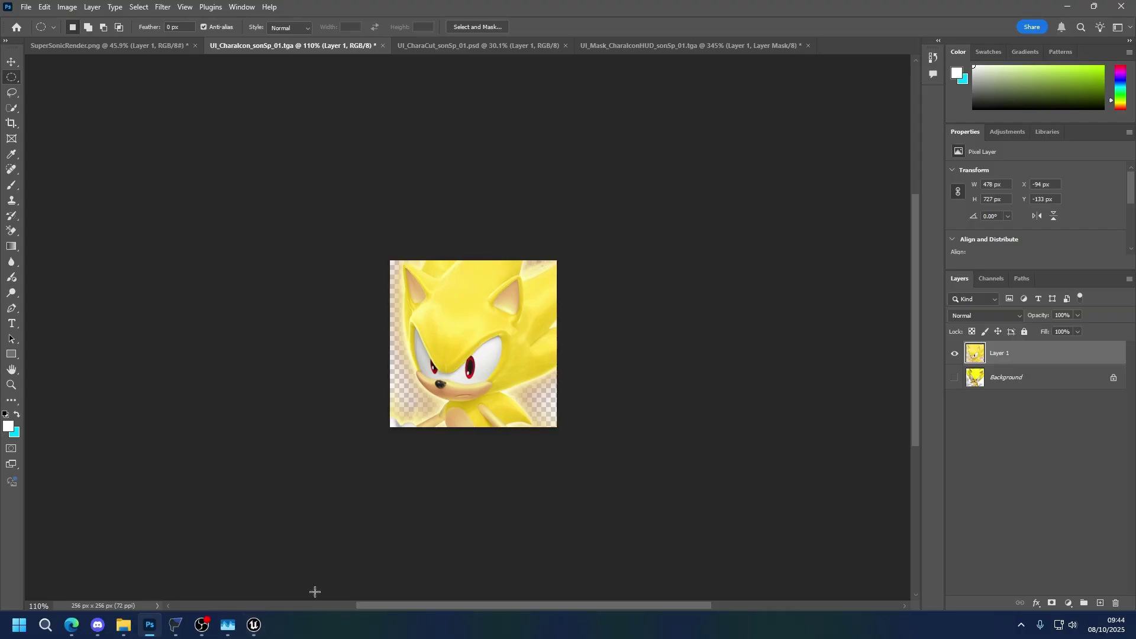
- Bring up Unreal Engine and FModel side by side and browse FModel's UNION/Content/01_Union tree
left_click(254, 625)
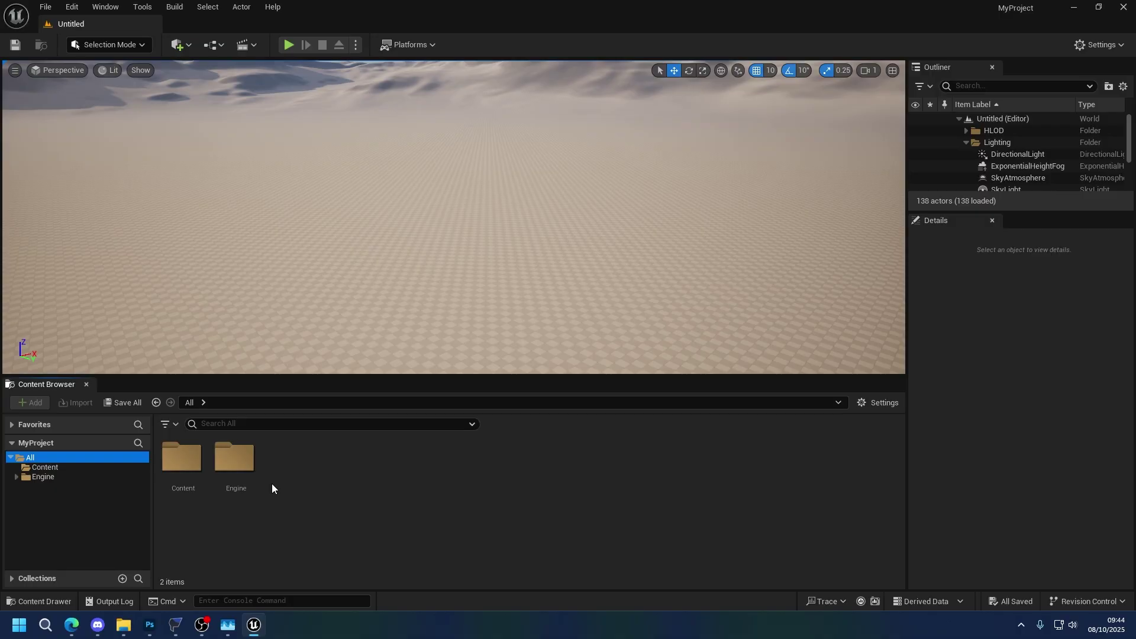
left_click(175, 624)
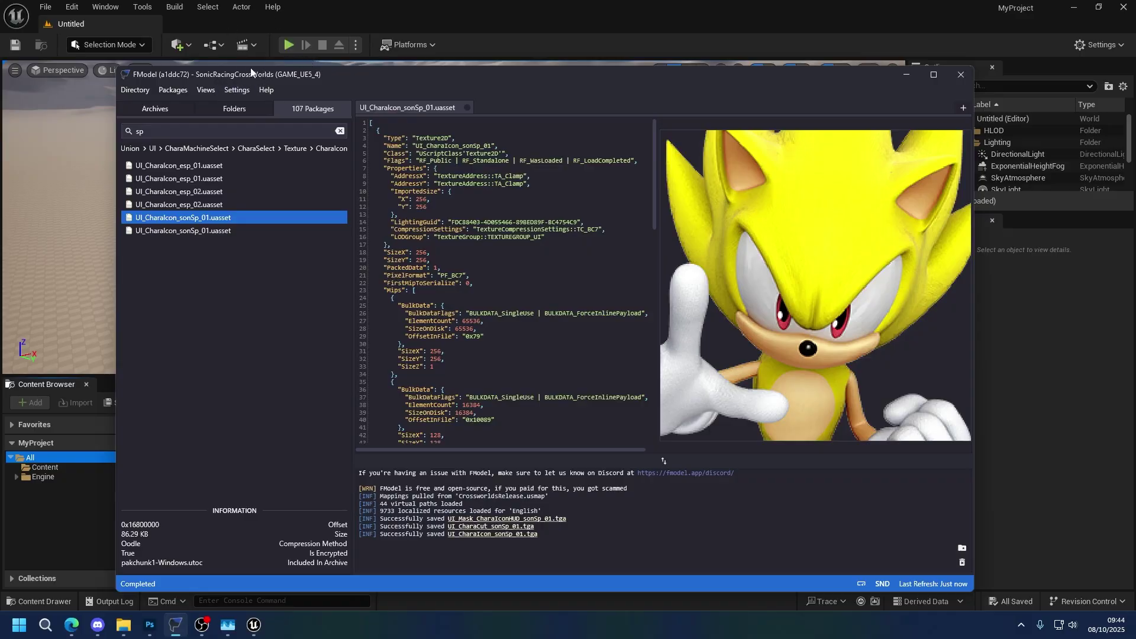
left_click_drag(251, 71, 436, 100)
left_click(327, 178)
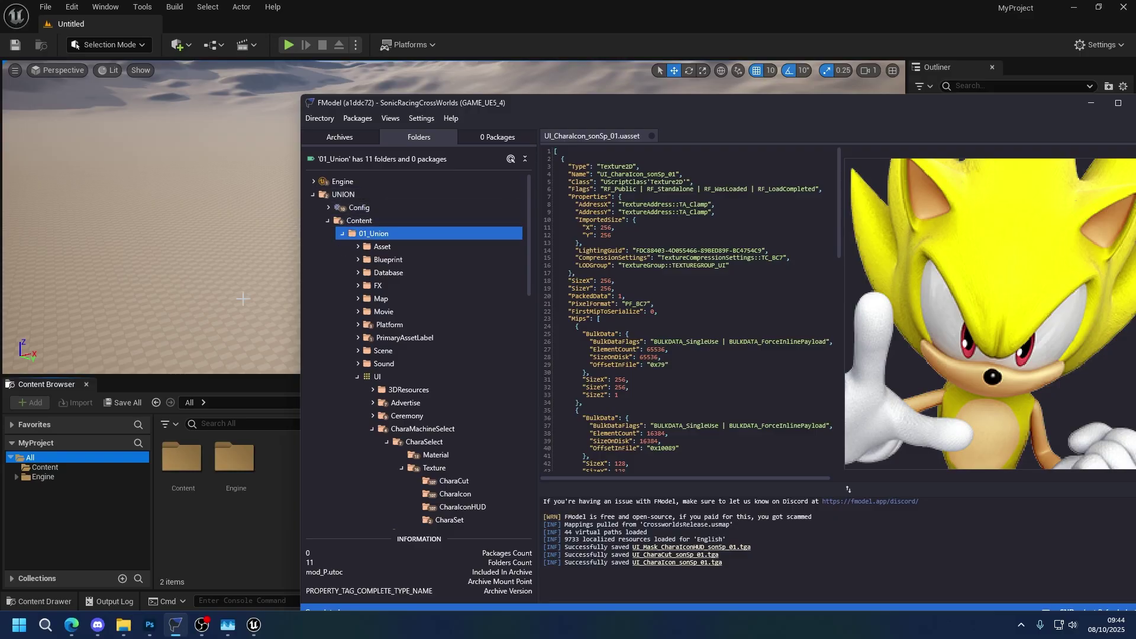
- Open the Content folder and create a 01_Union folder in it
left_click(197, 462)
double_click(191, 464)
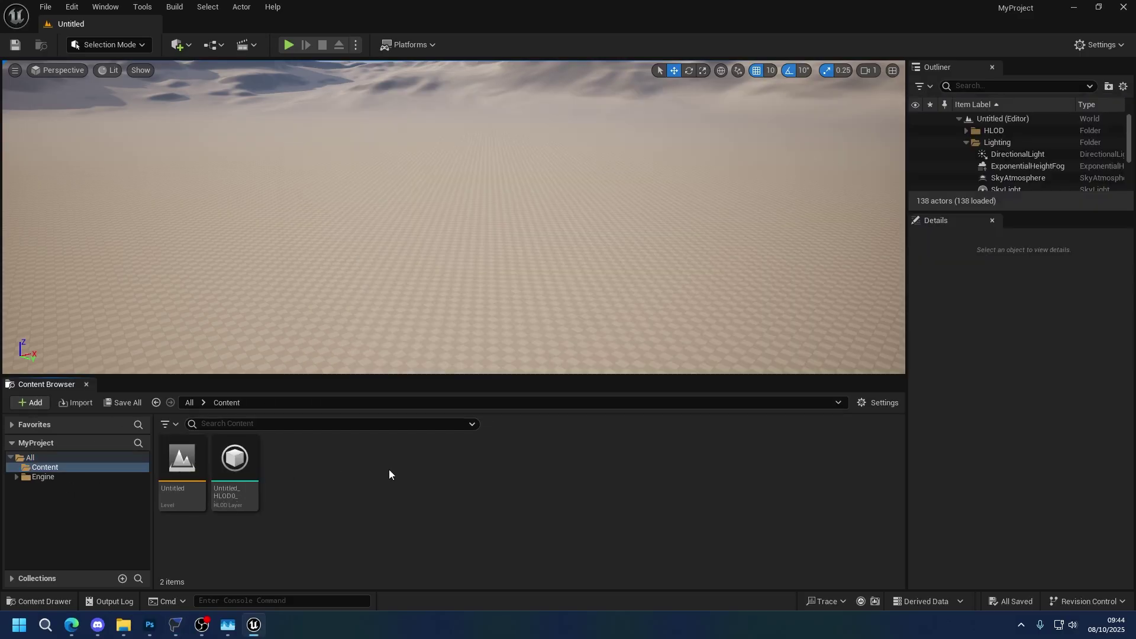
right_click(389, 472)
left_click(456, 85)
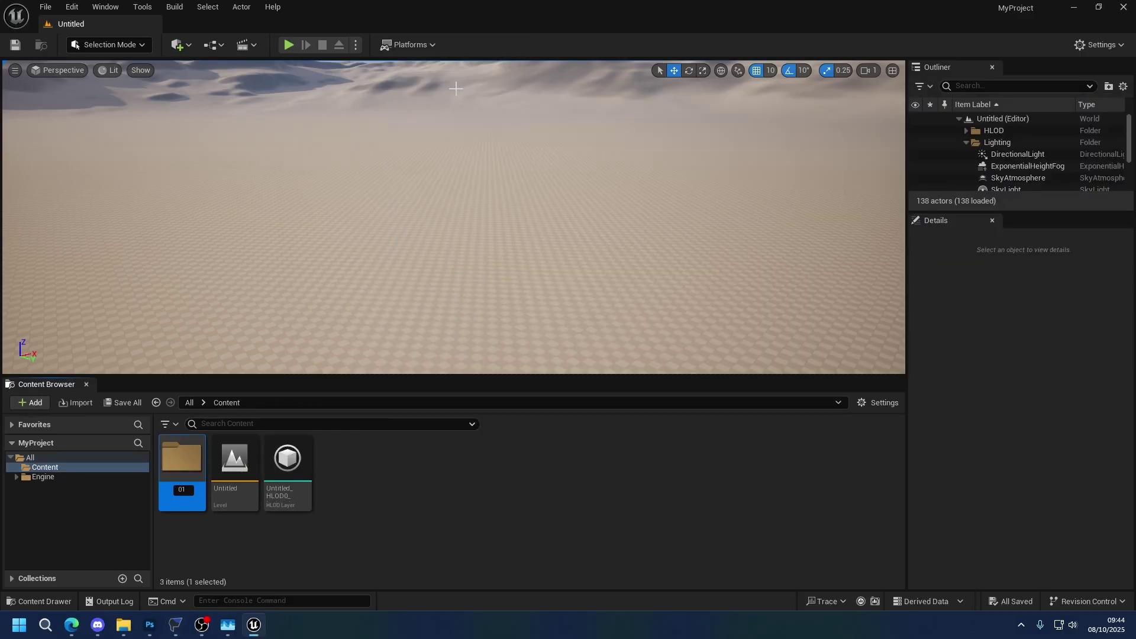
type("01_Union")
key("Return")
key("alt+Tab")
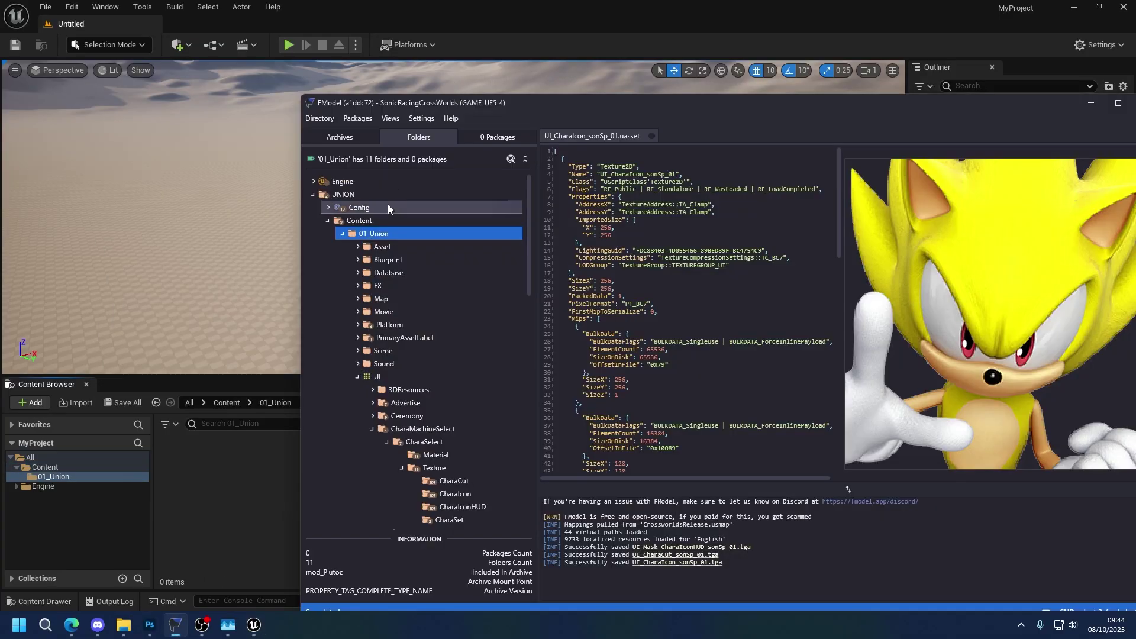
- Create a UI folder inside 01_Union and a CharaMachineSelect folder inside UI, following FModel's layout
right_click(272, 455)
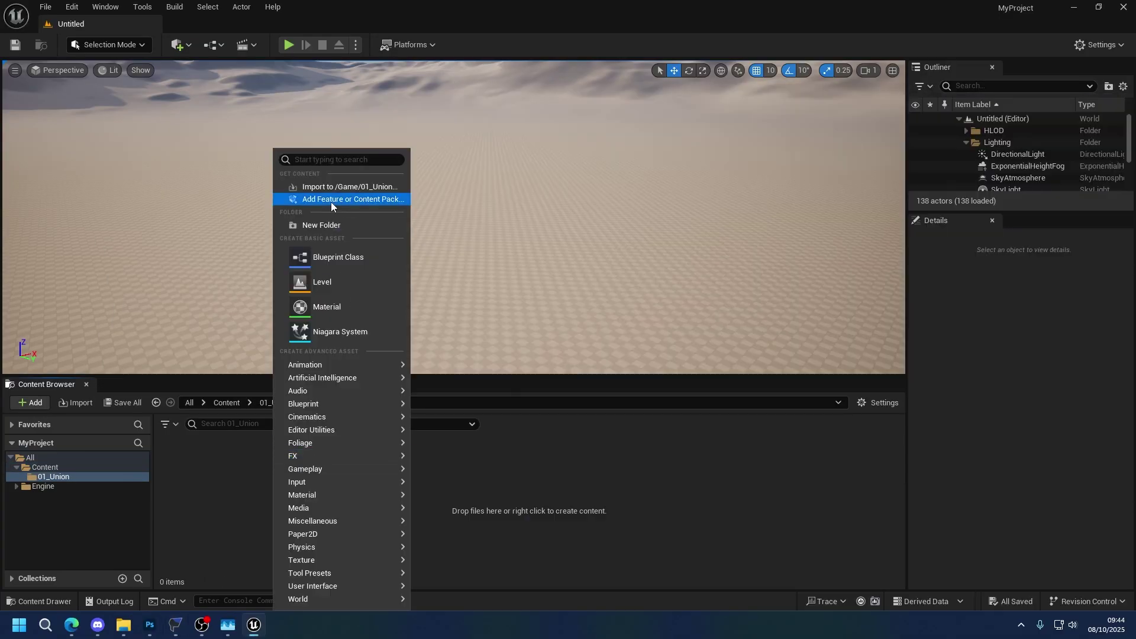
left_click(300, 224)
key("alt+Tab")
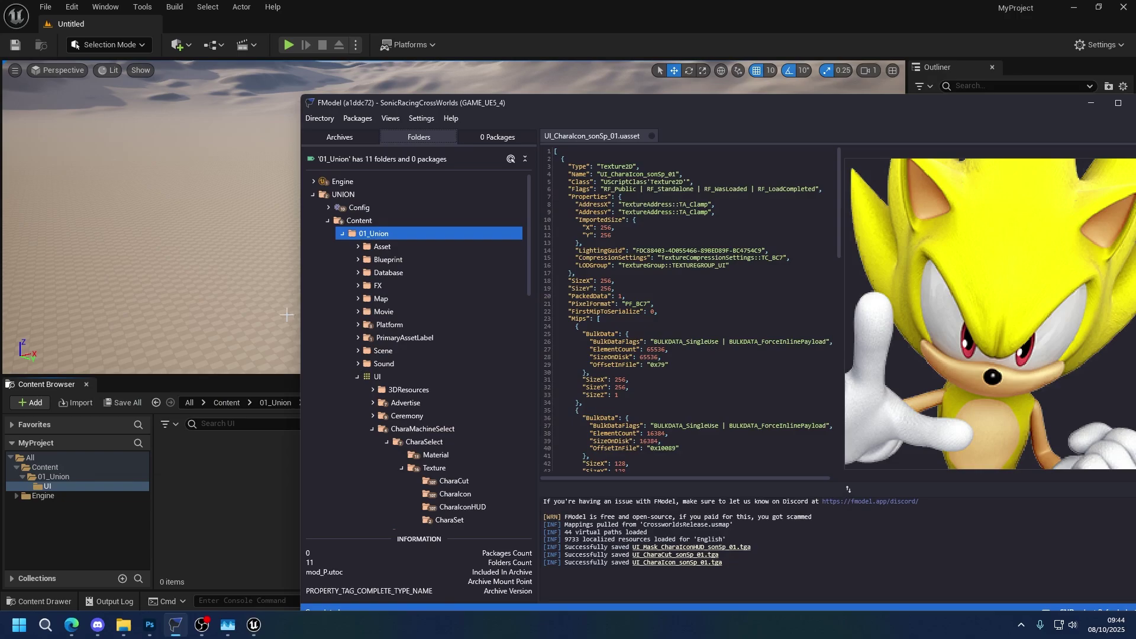
key("alt+Tab")
right_click(236, 464)
left_click(295, 200)
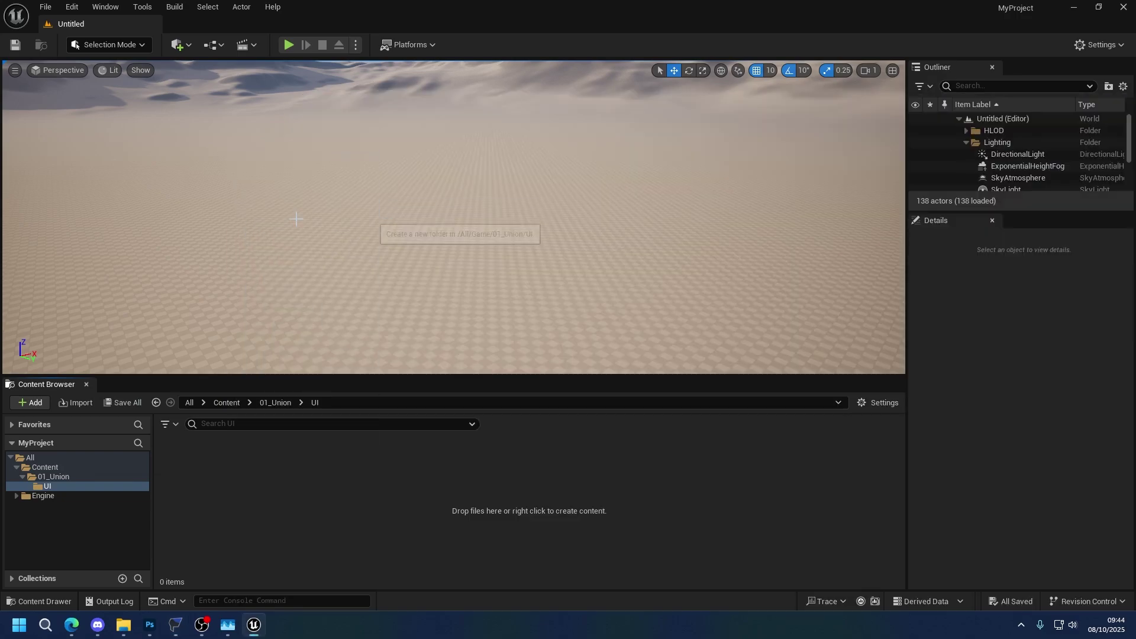
type("C")
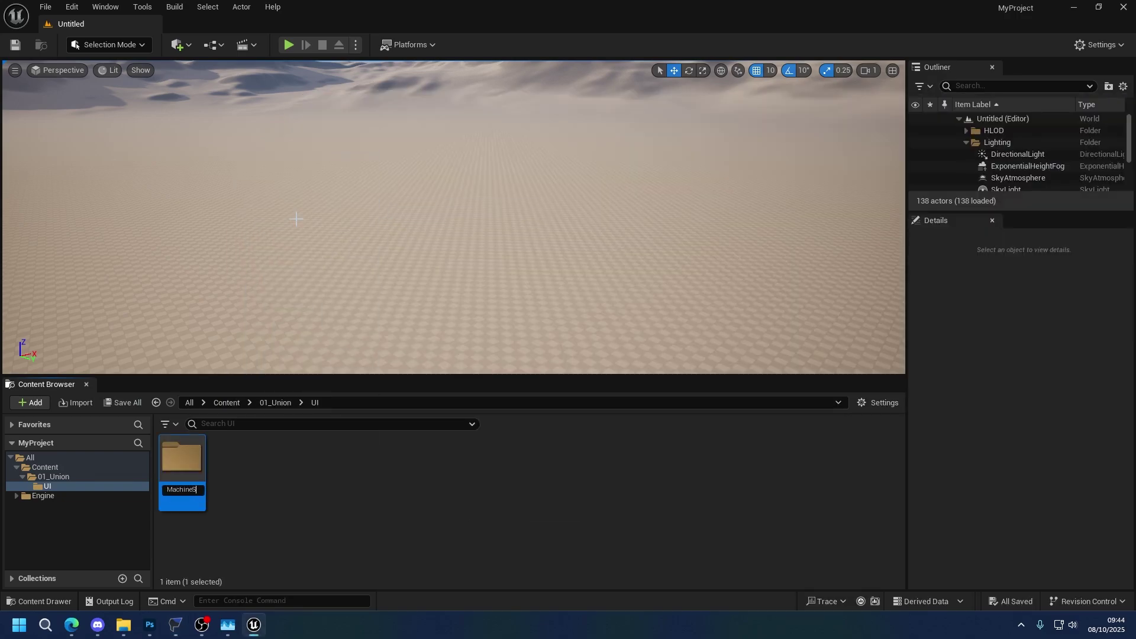
type("t")
key("Return")
key("Return")
key("alt+Tab")
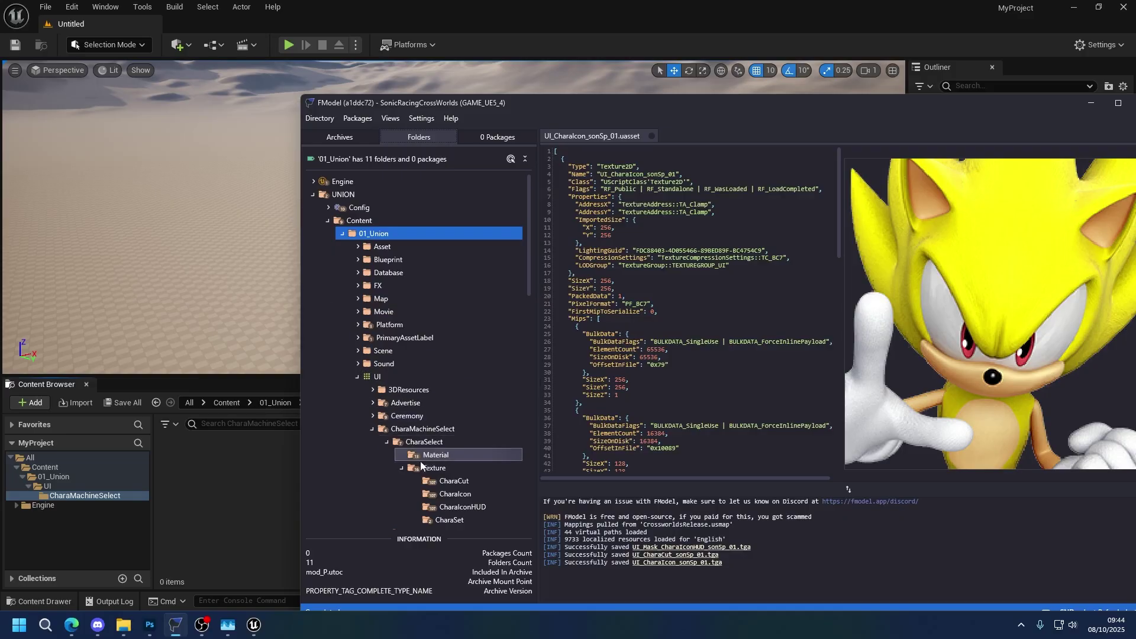
key("alt+Tab")
- Create a Texture folder inside CharaMachineSelect
right_click(293, 482)
left_click(341, 98)
type("Textur")
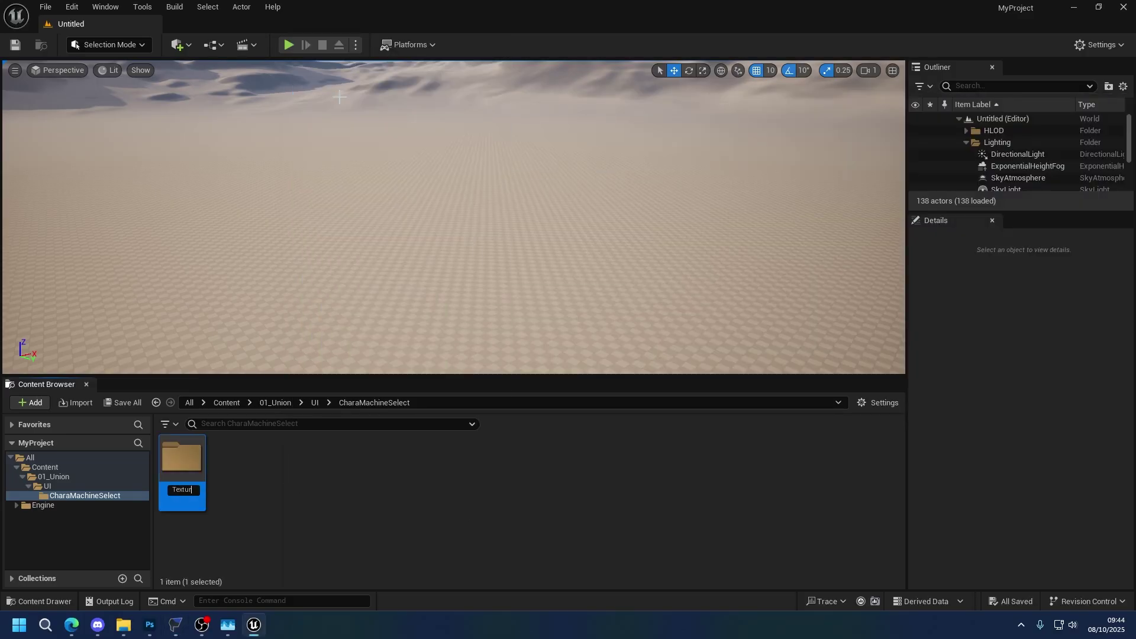
type("e")
key("Return")
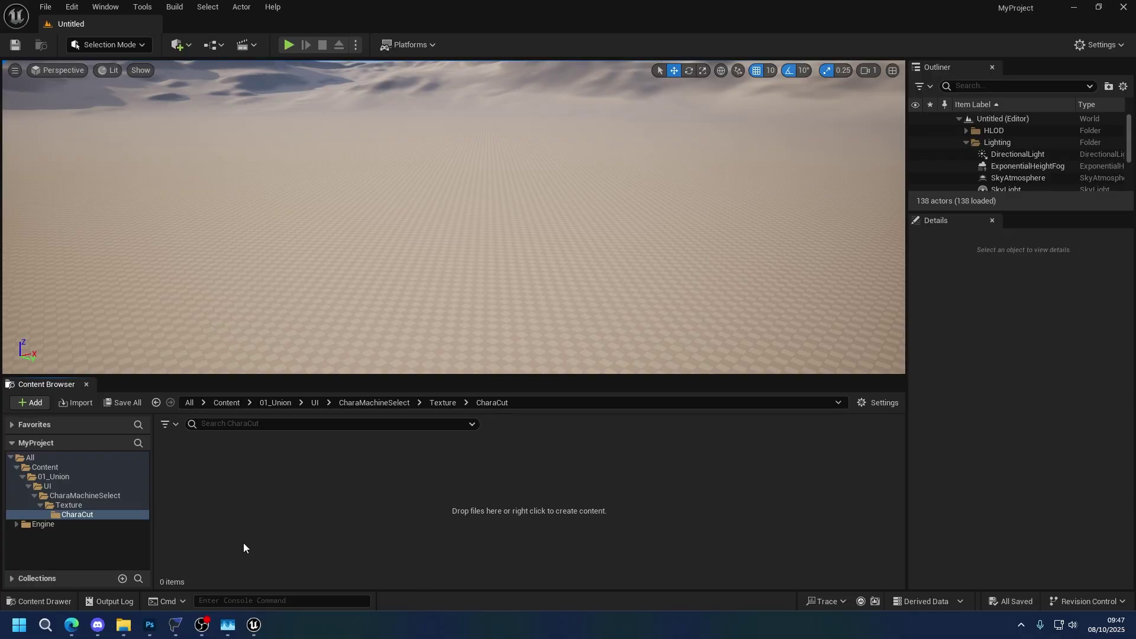
left_click(150, 625)
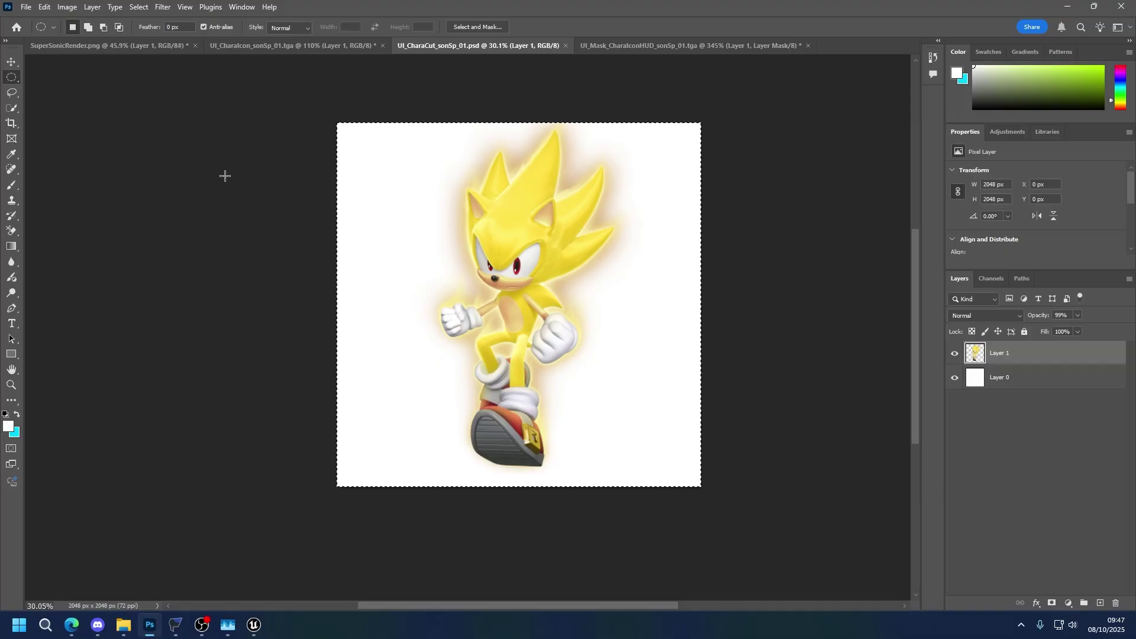
- Import the test UI_CharaIcon_sha_02 image into CharaCut and open it in the texture editor
left_click(45, 7)
mouse_move(26, 6)
left_click(27, 33)
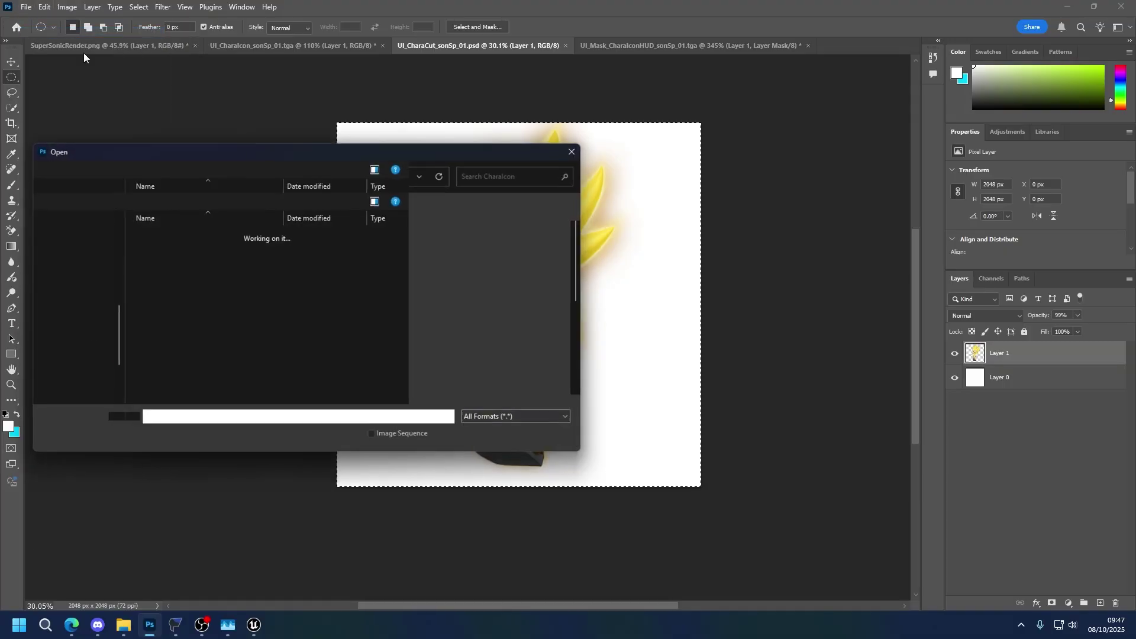
scroll(232, 322, "down", 3)
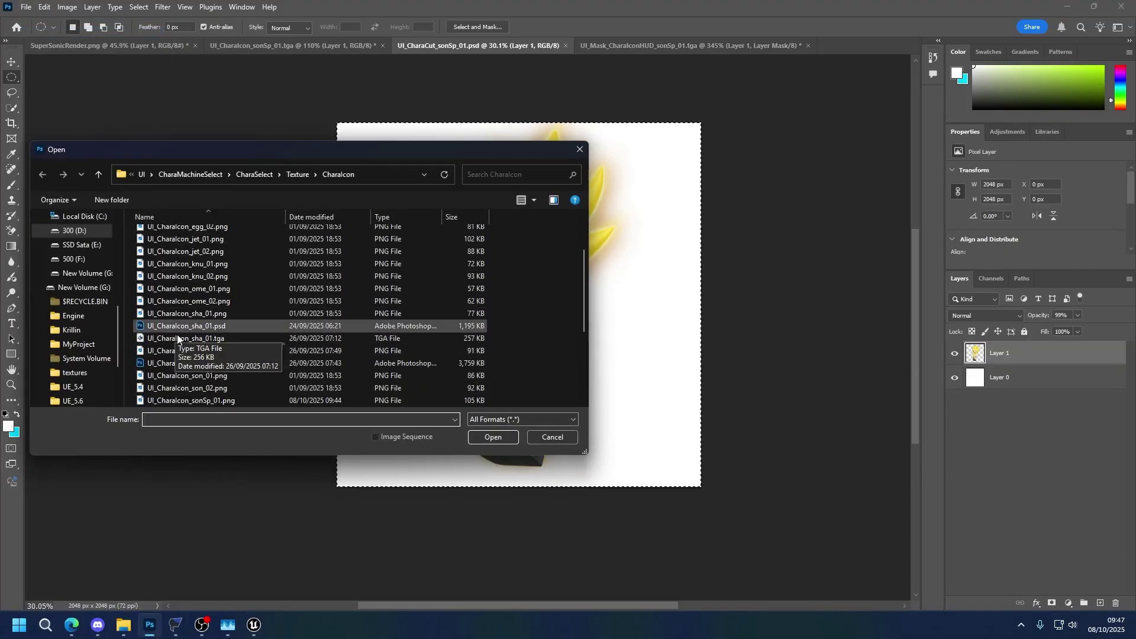
key("alt+Tab")
left_click_drag(281, 474, 285, 466)
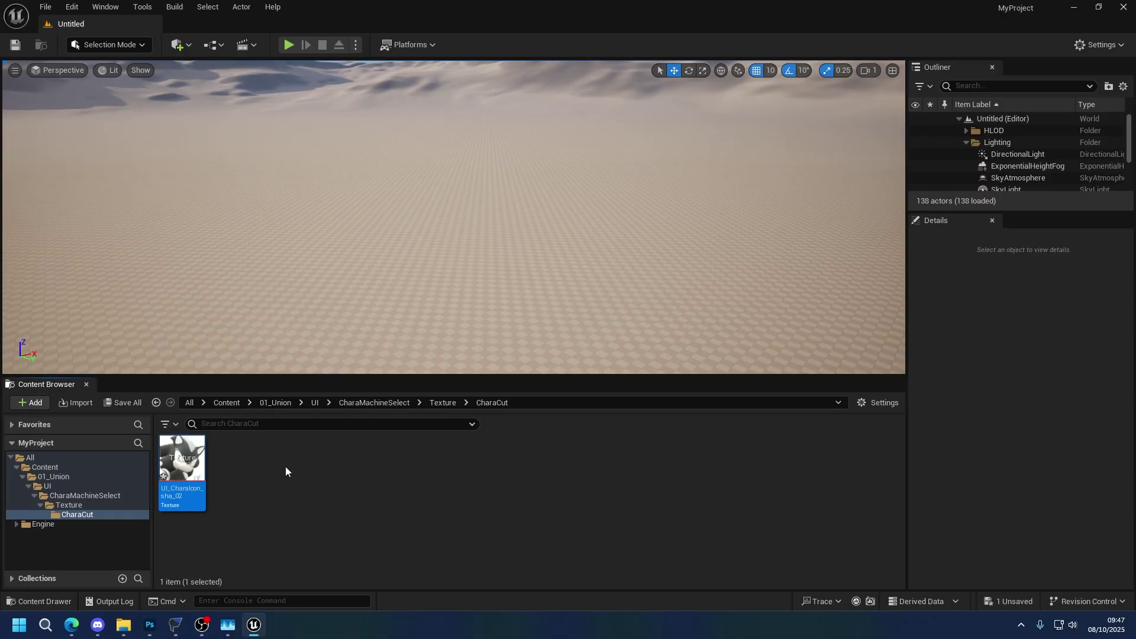
double_click(182, 464)
scroll(482, 184, "up", 5)
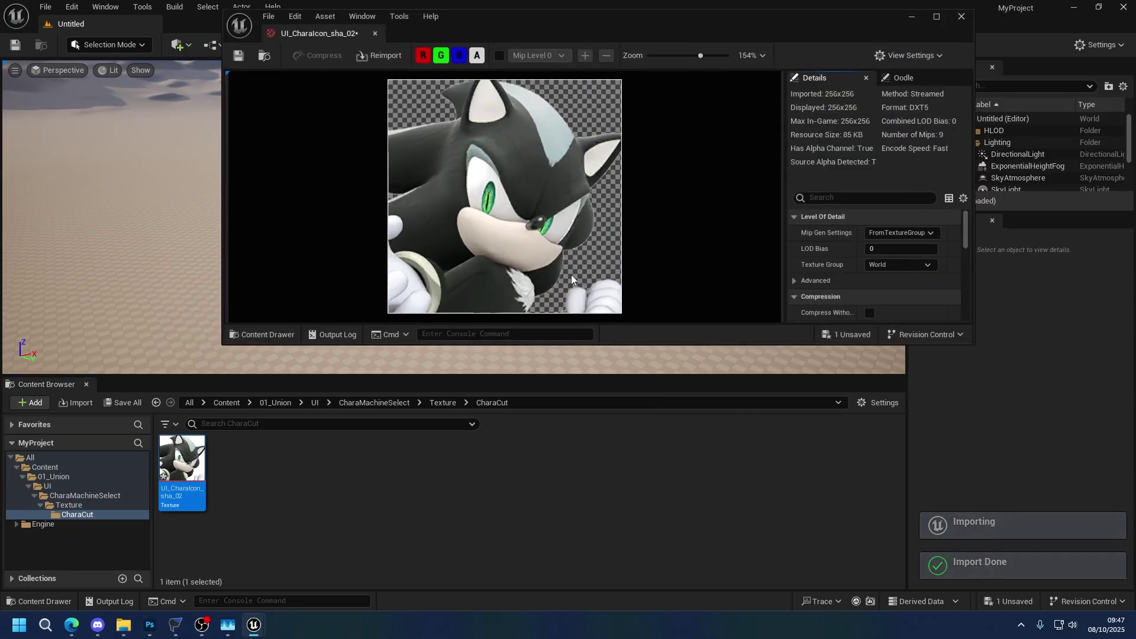
scroll(712, 213, "down", 1)
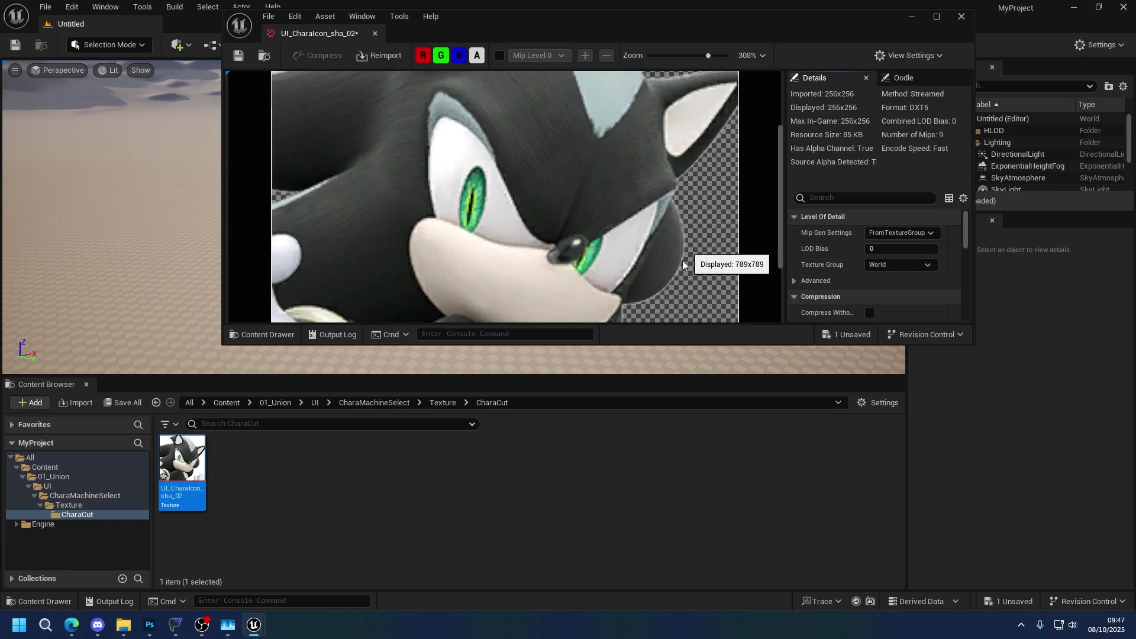
- Compare it with UI_CharaIcon_son_02.png, then close the texture editor and delete the test texture
key("alt+Tab")
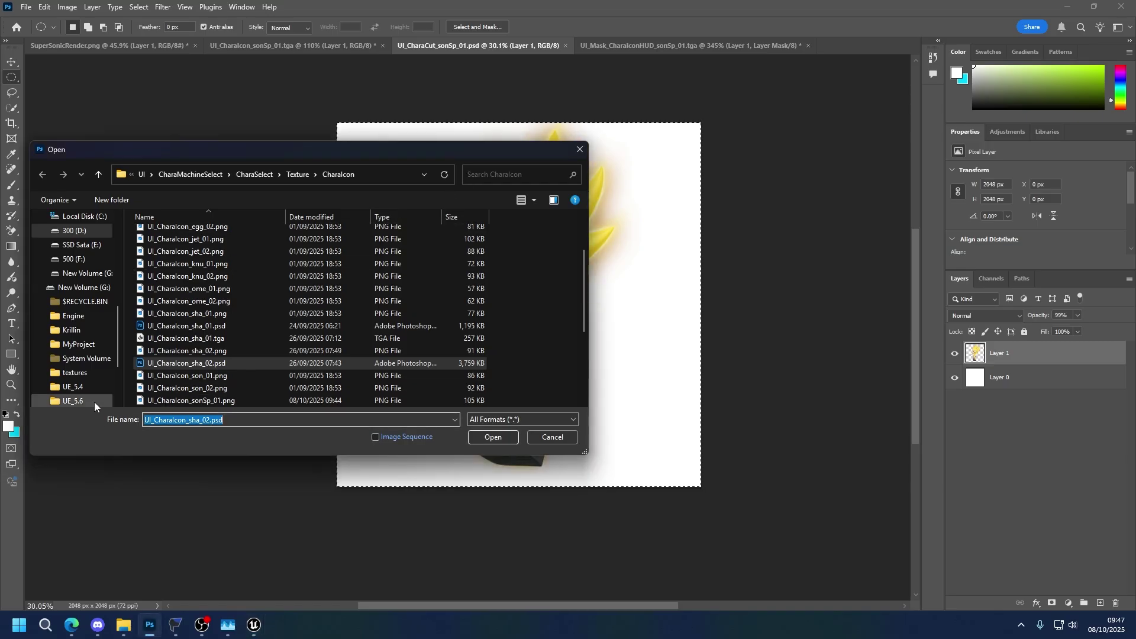
left_click(208, 386)
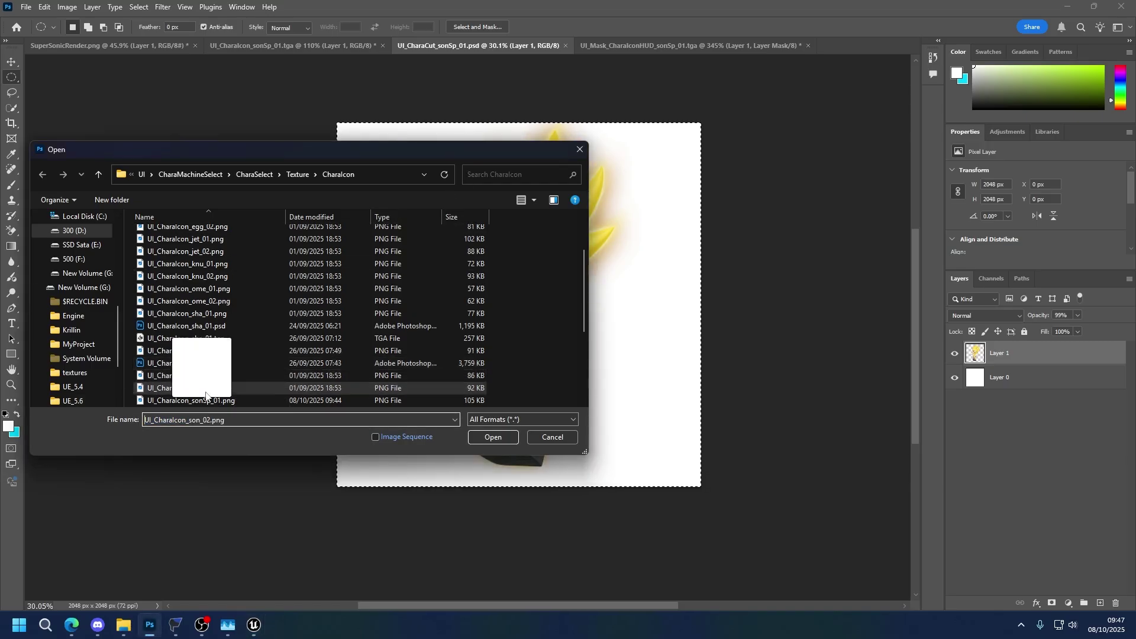
key("alt+Tab")
key("alt+Tab")
scroll(257, 394, "down", 1)
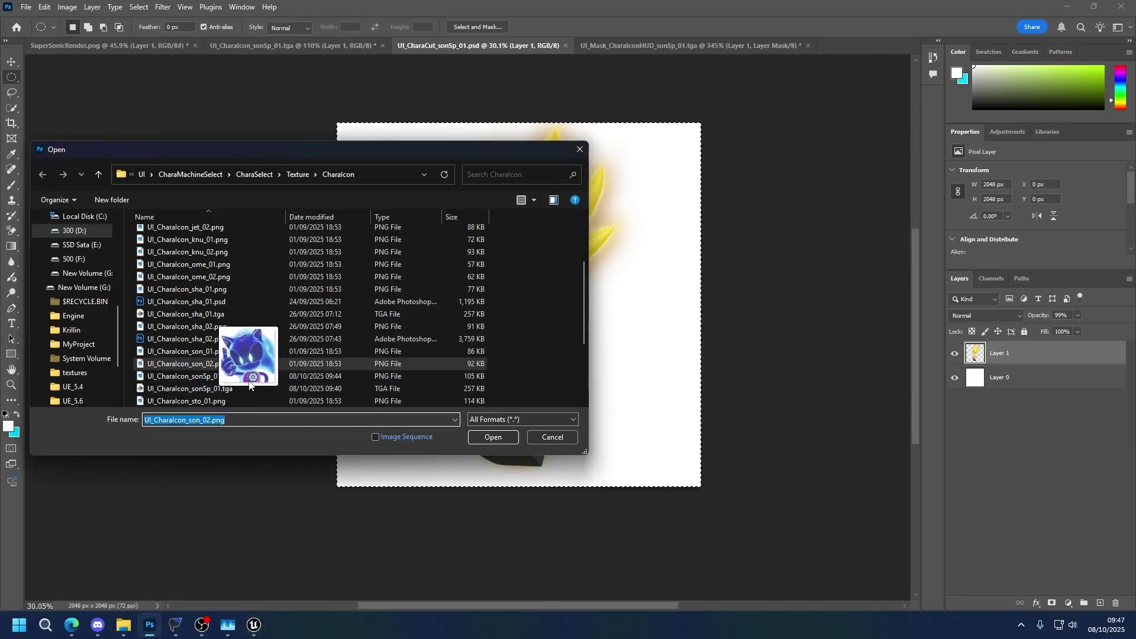
key("alt+Tab")
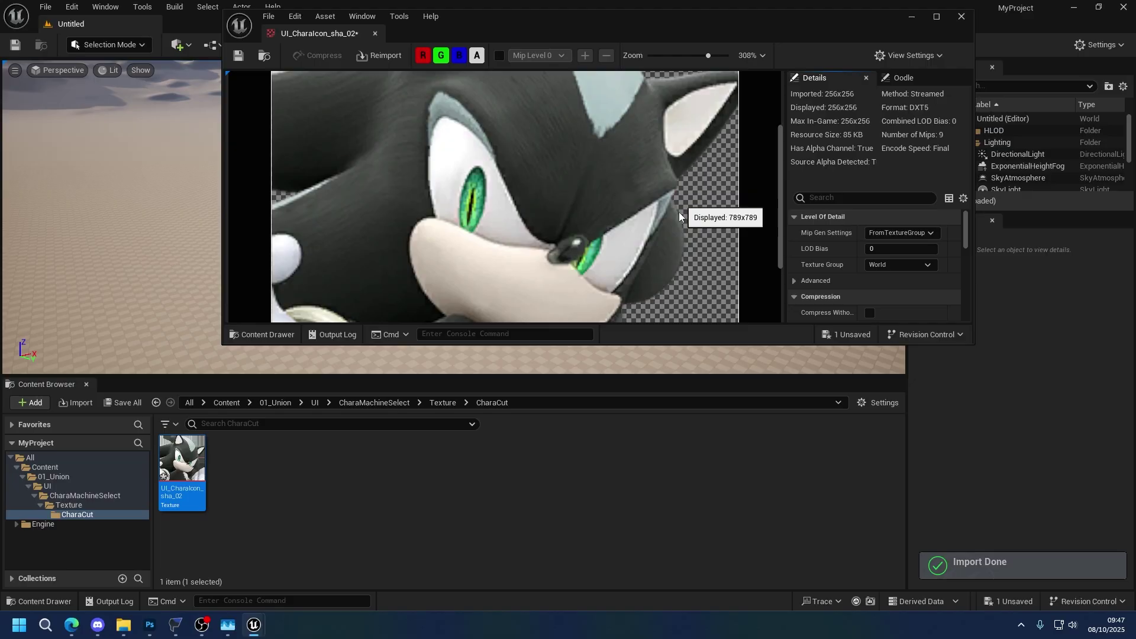
scroll(674, 228, "down", 5)
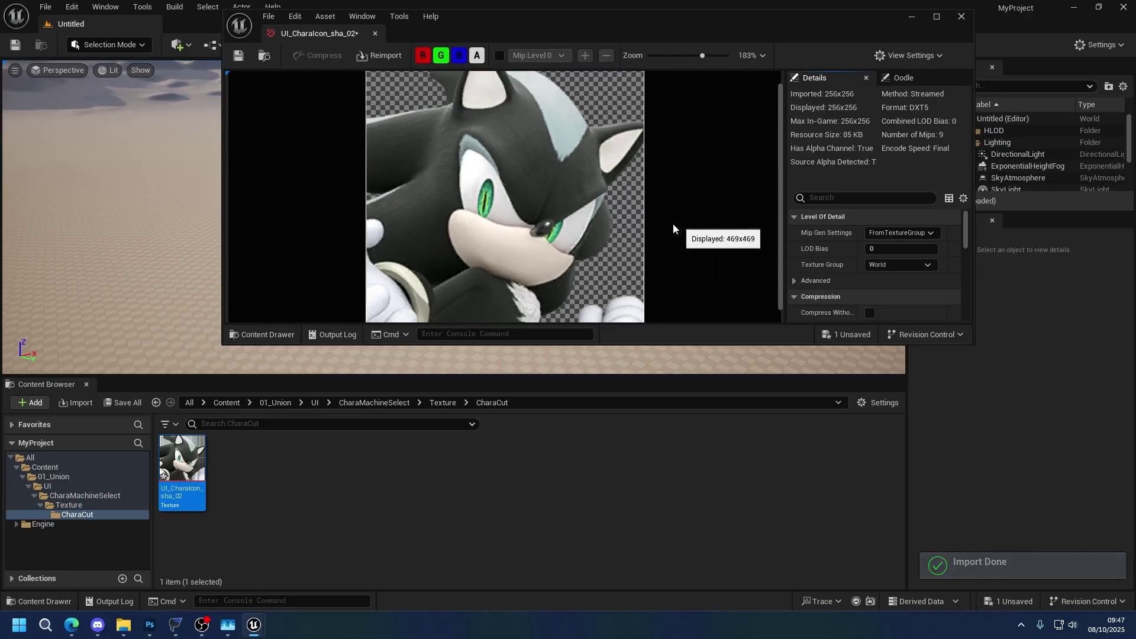
left_click(940, 18)
key("Delete")
left_click(470, 503)
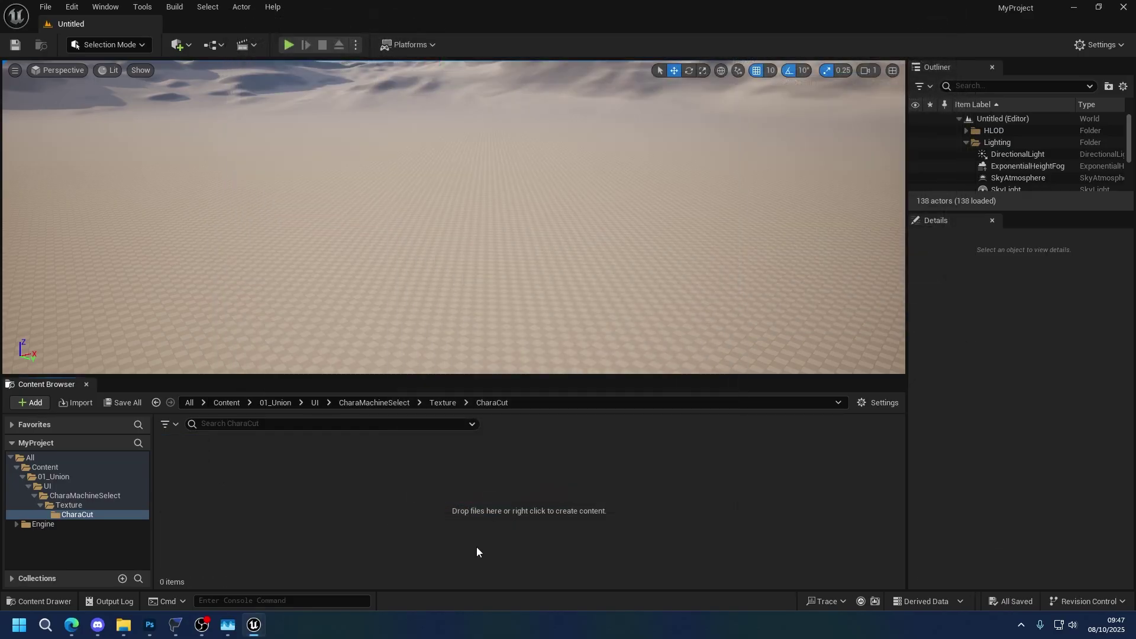
- Cancel the Open dialog and start a PNG Save a Copy of the Super Sonic render
left_click(161, 629)
key("Escape")
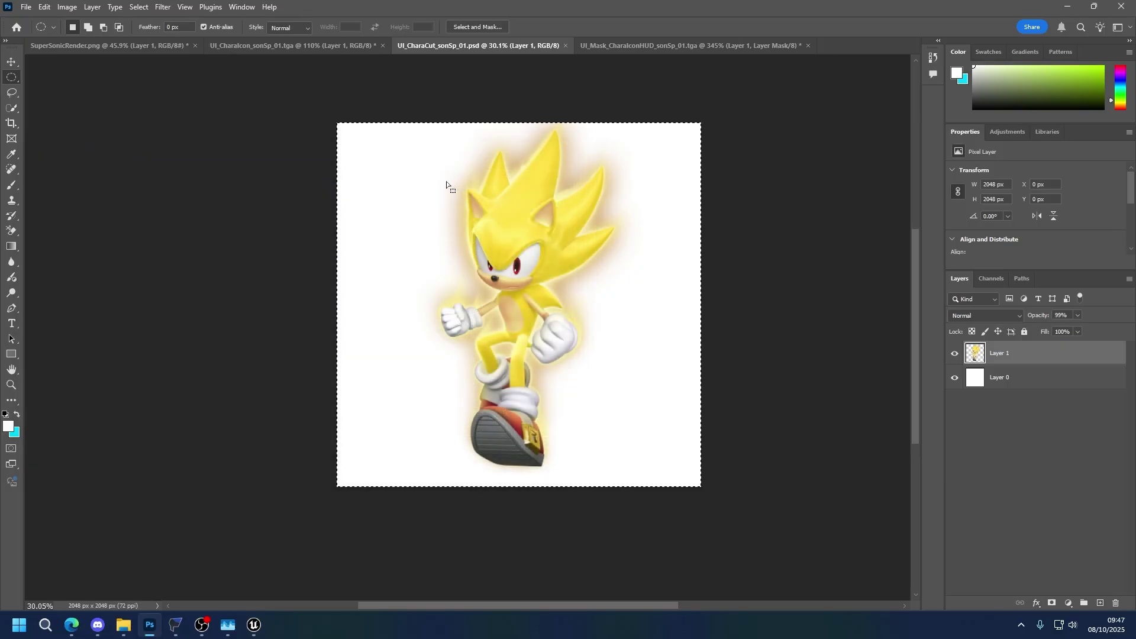
key("ctrl+shift+s")
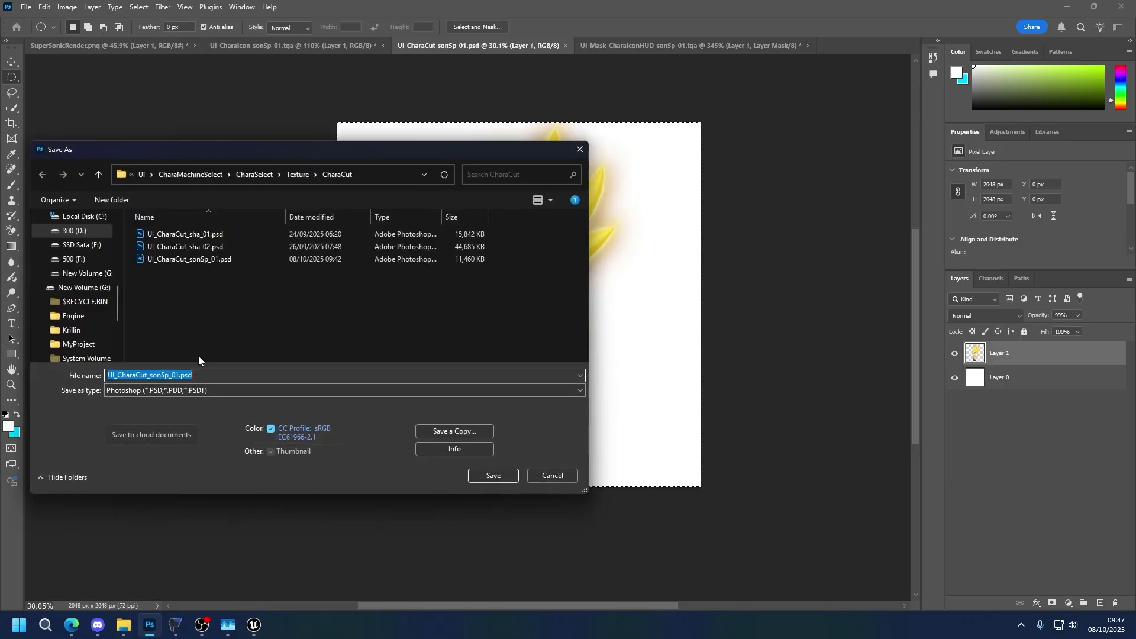
left_click(455, 431)
left_click(177, 391)
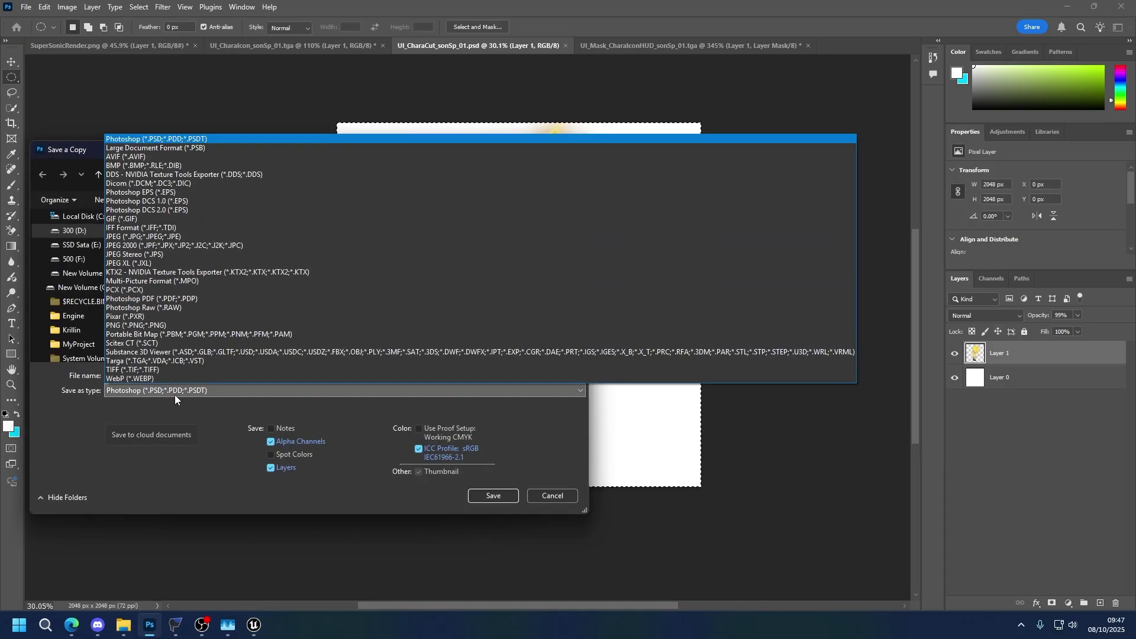
left_click(125, 324)
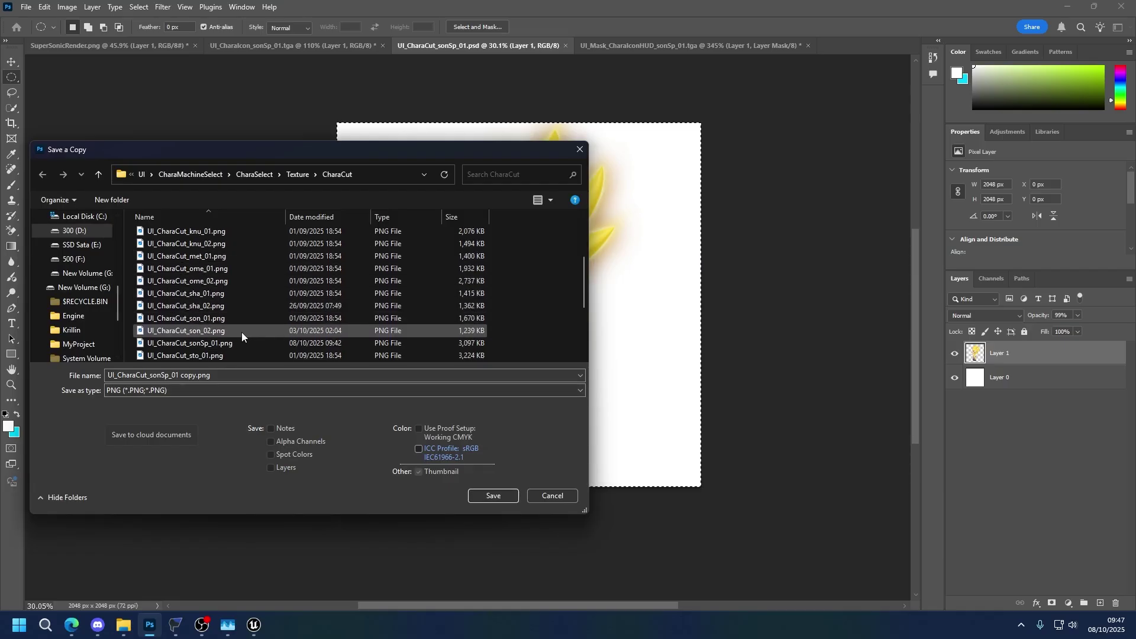
scroll(192, 349, "down", 2)
- Drag UI_CharaCut_sonSp_01.png from the save dialog into Unreal's CharaCut folder to import it
key("alt+Tab")
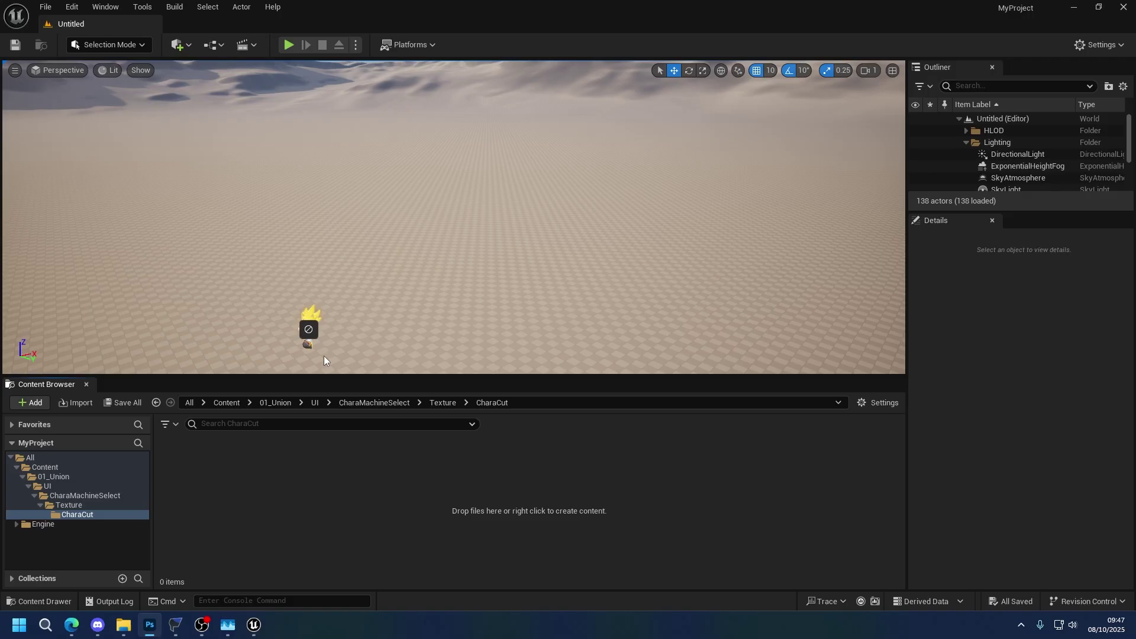
left_click_drag(321, 482, 233, 362)
key("alt+Tab")
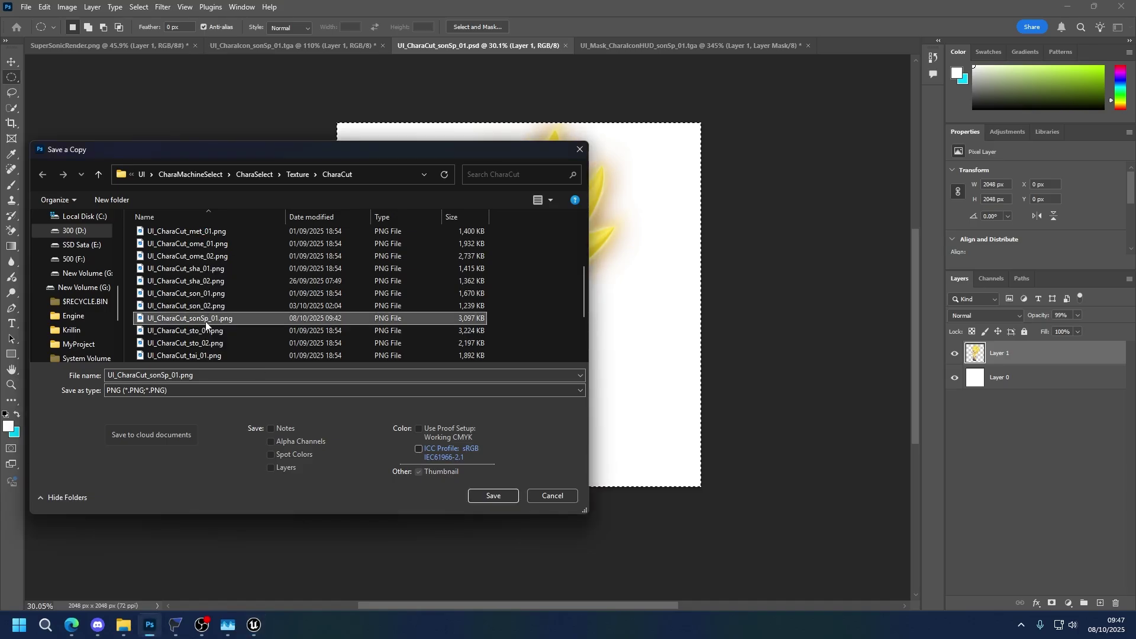
left_click_drag(206, 321, 328, 413)
key("alt+Tab")
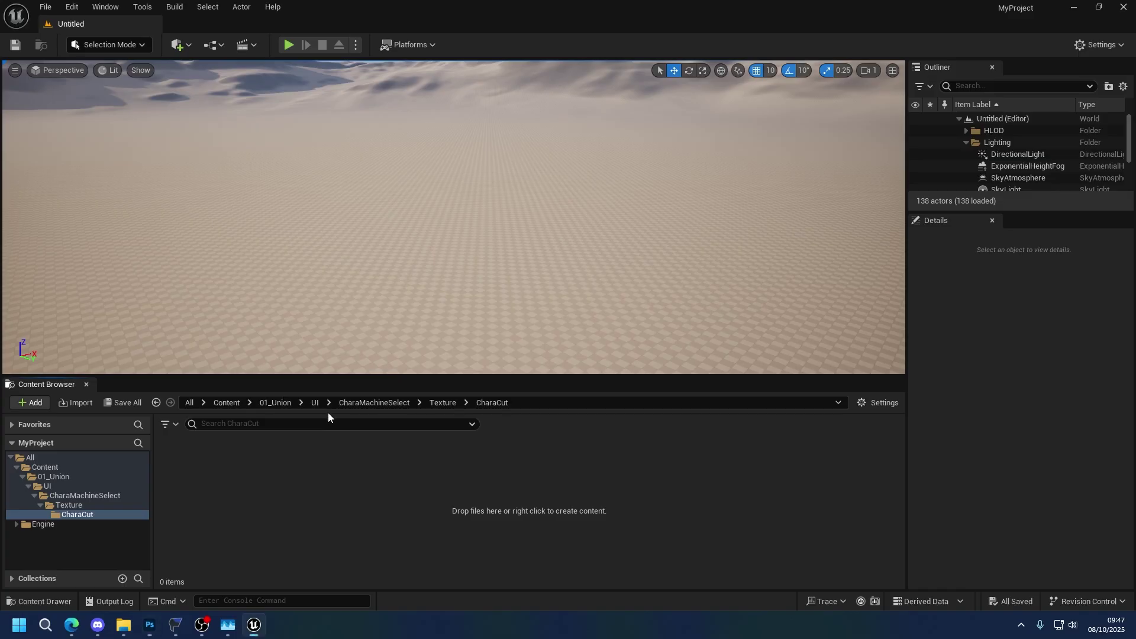
left_click_drag(304, 477, 303, 481)
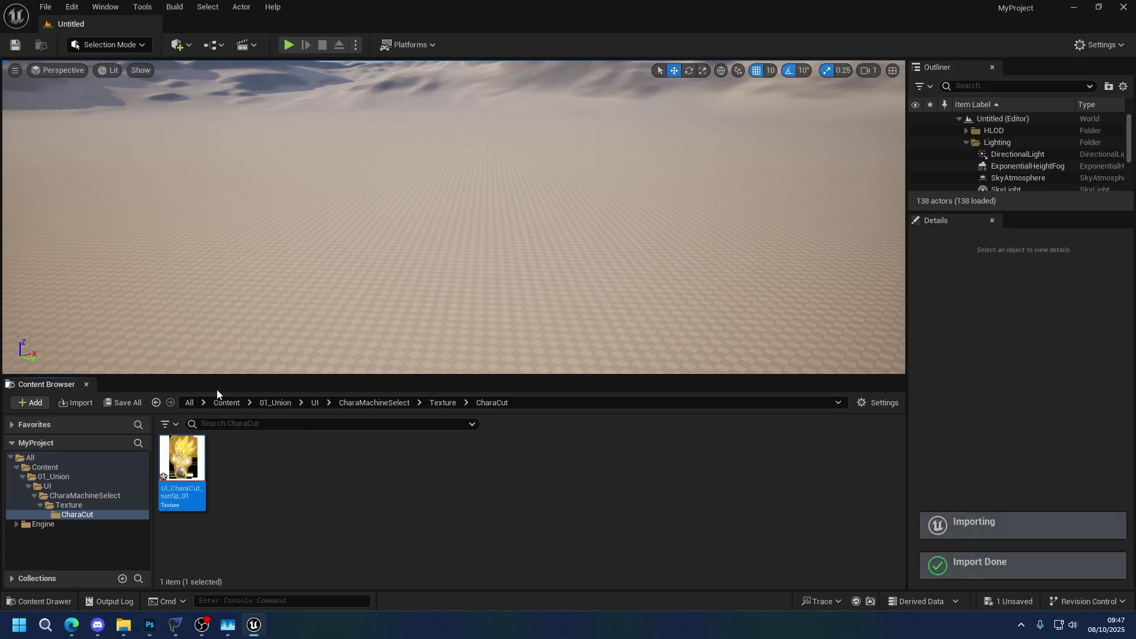
- Set UI_CharaCut_sonSp_01's texture group to UI and its mip generation to NoMipmaps
double_click(190, 474)
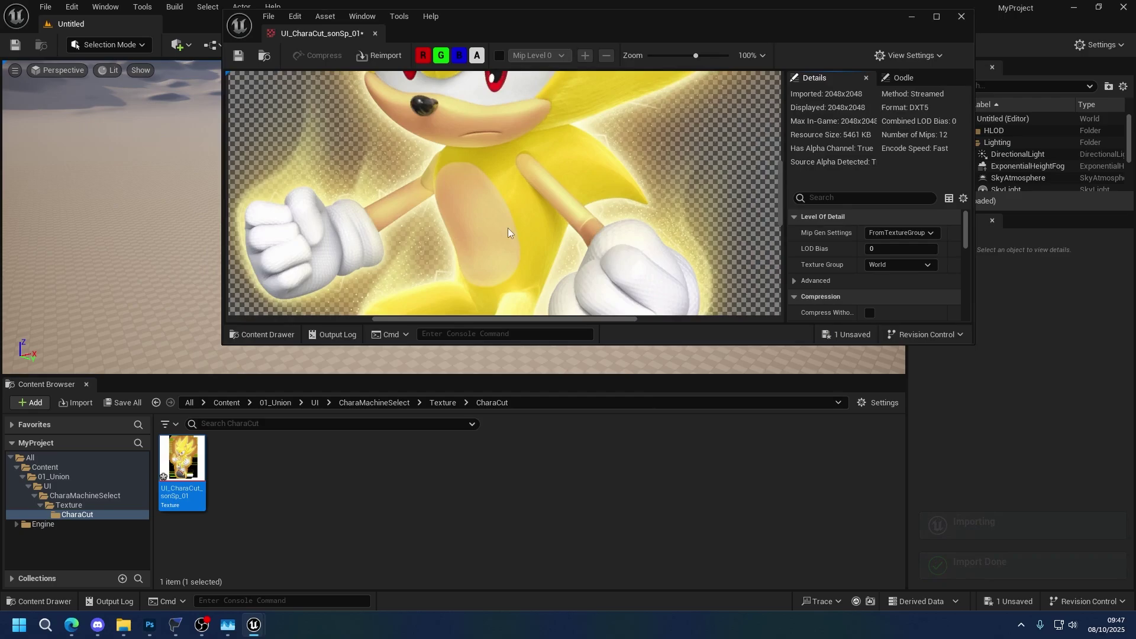
scroll(324, 304, "down", 3)
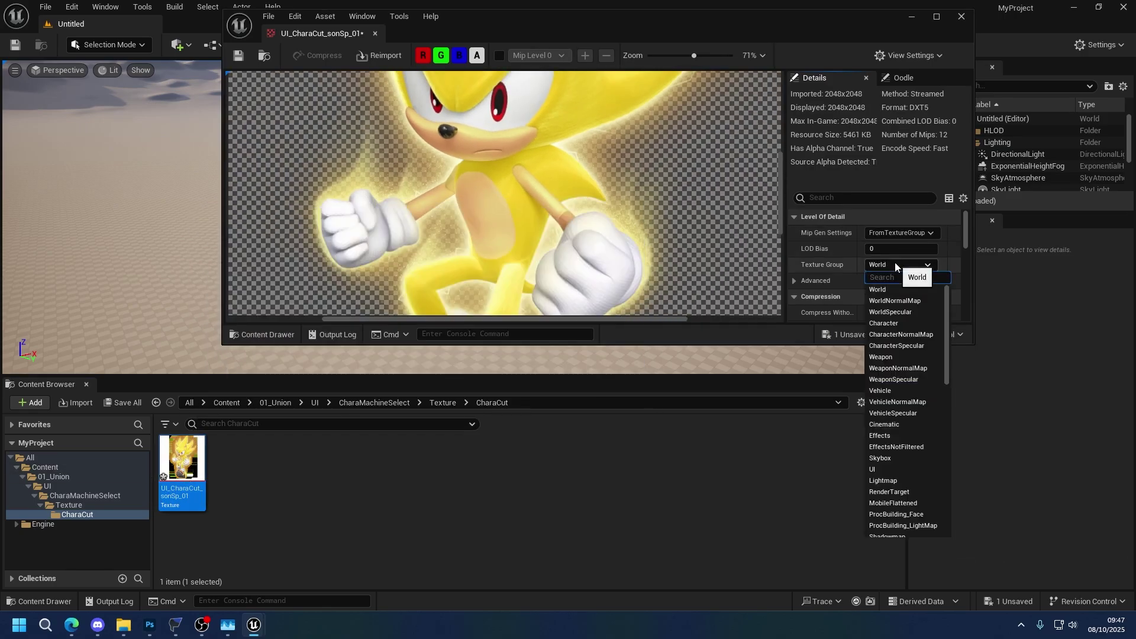
left_click(882, 469)
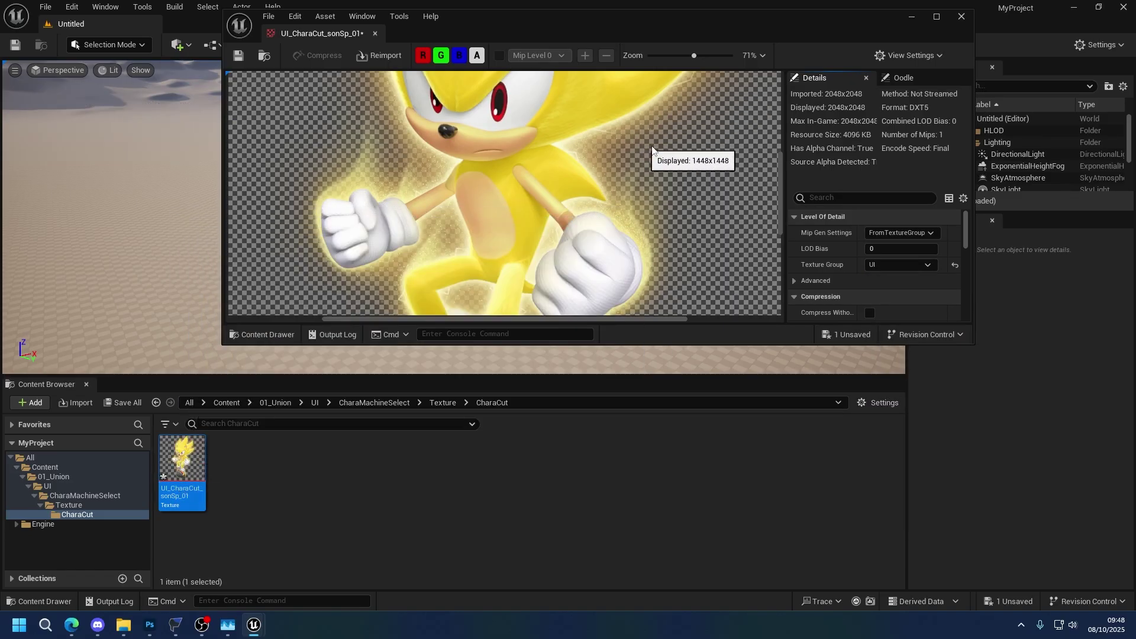
scroll(844, 249, "down", 3)
scroll(845, 248, "up", 3)
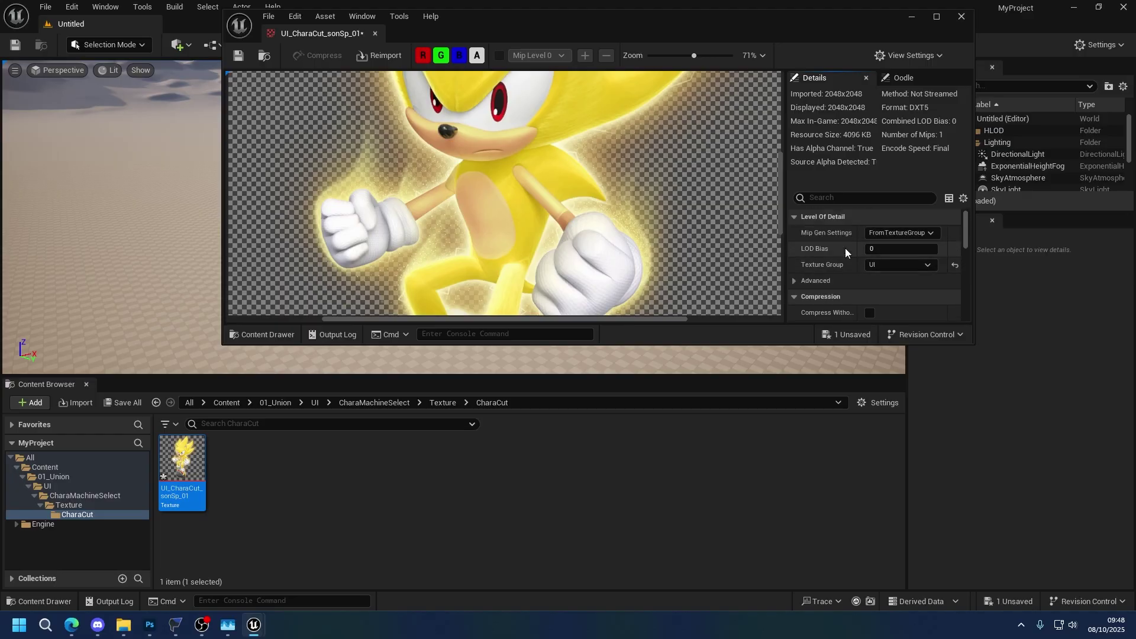
left_click(894, 233)
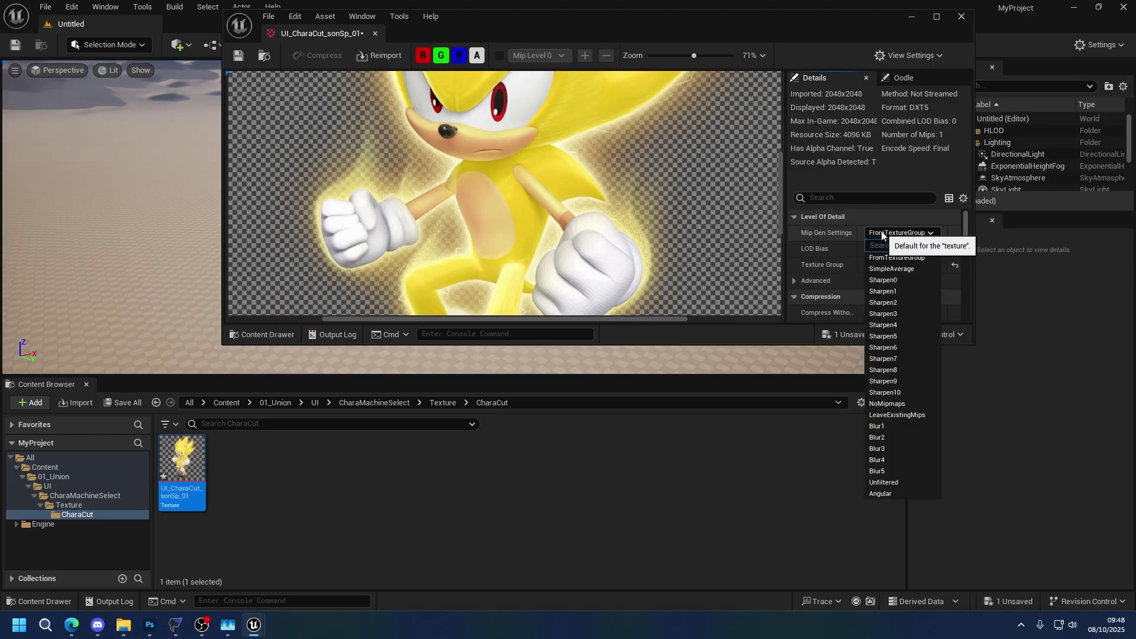
left_click(888, 404)
- Change the texture's compression setting to BC7
scroll(875, 289, "down", 5)
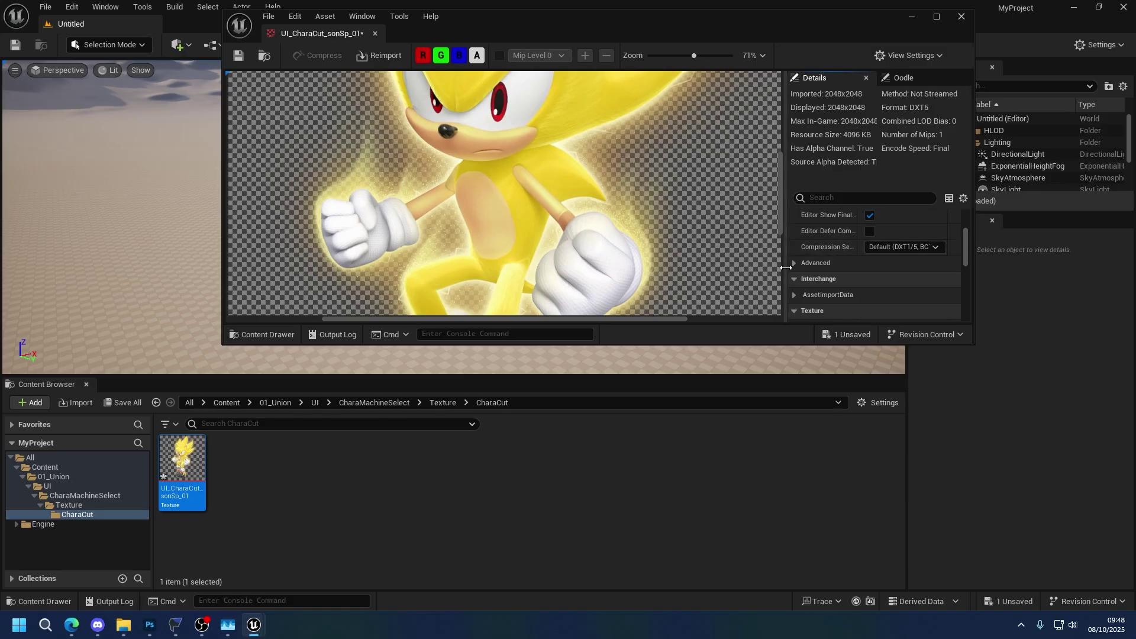
left_click_drag(786, 267, 721, 266)
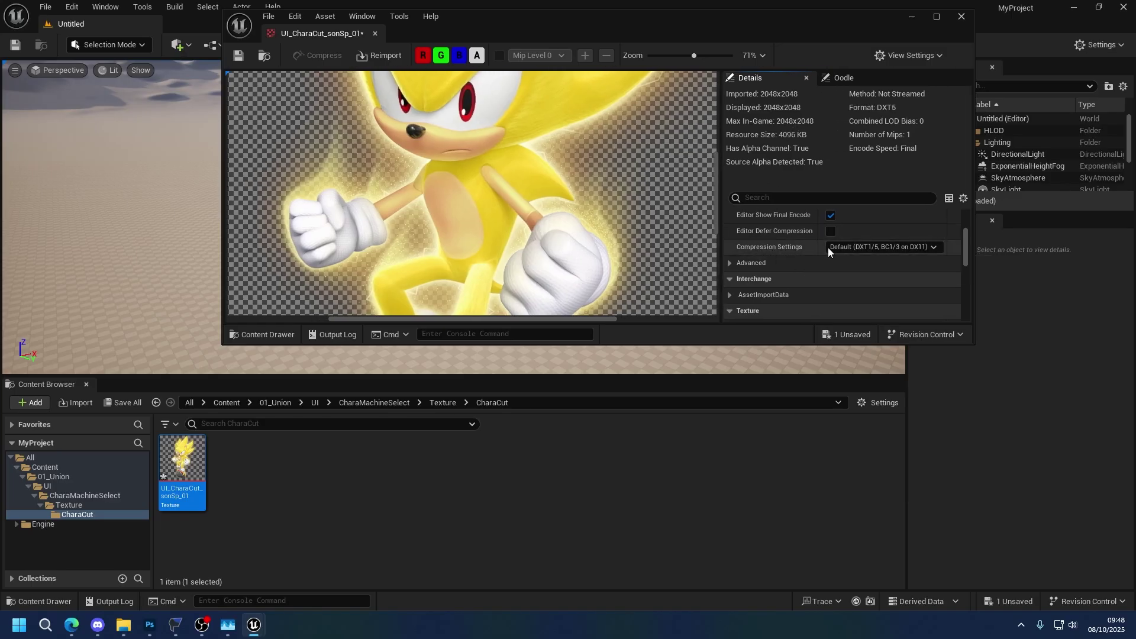
left_click(851, 247)
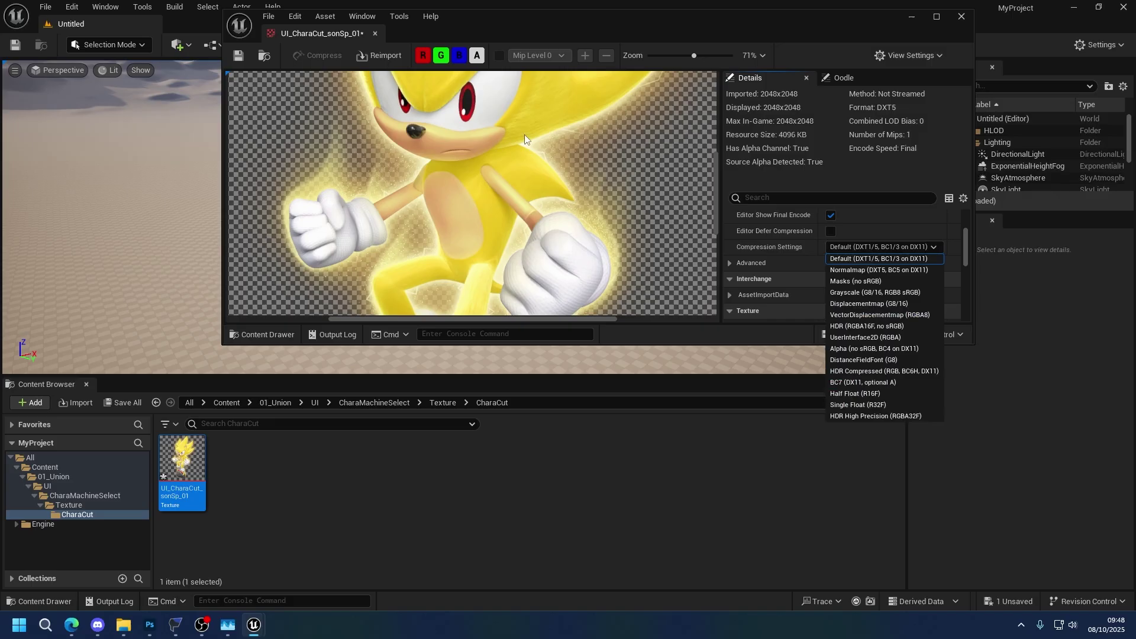
scroll(492, 116, "up", 1)
left_click(493, 116)
scroll(493, 150, "up", 1)
right_click_drag(492, 150, 504, 248)
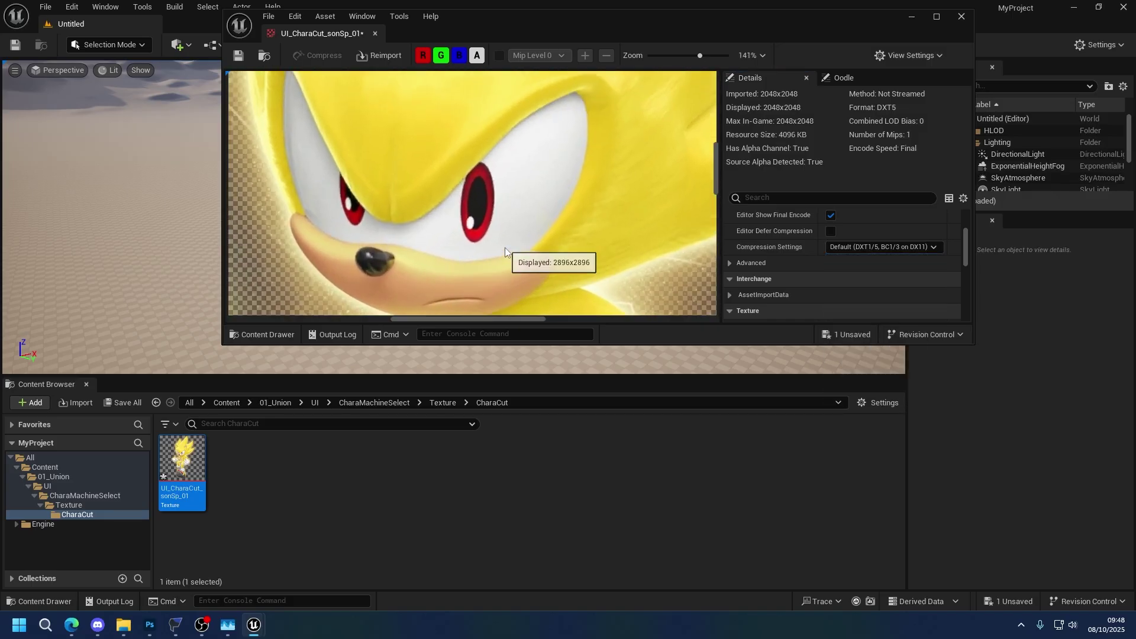
left_click(849, 248)
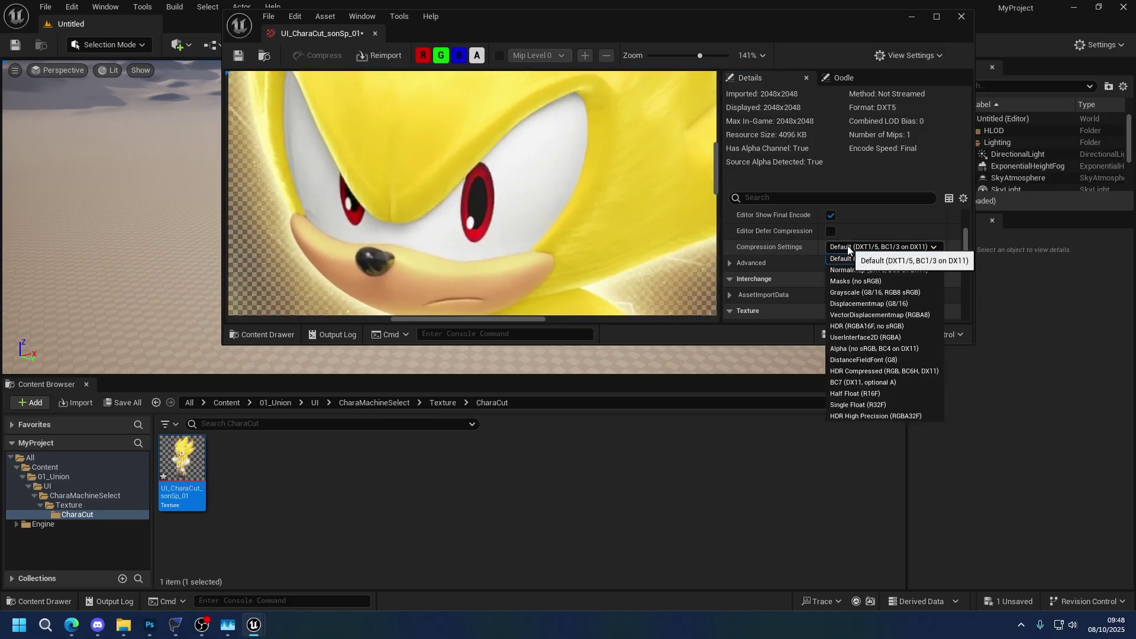
left_click(847, 382)
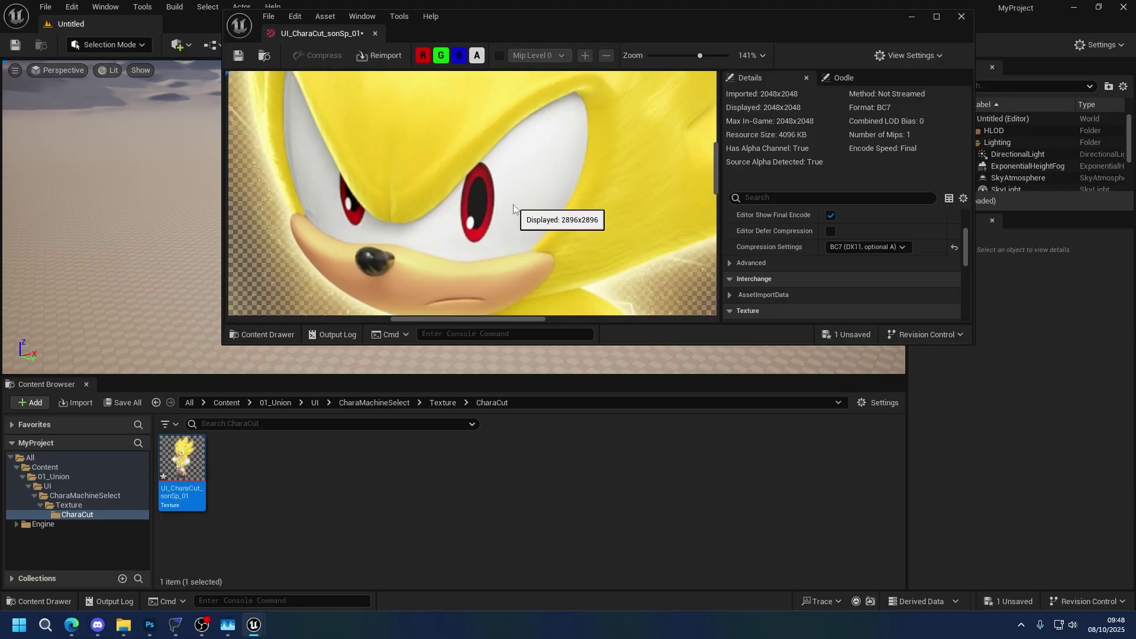
- Save the UI_CharaCut_sonSp_01 texture and close its editor
scroll(514, 208, "down", 3)
scroll(513, 208, "down", 2)
key("ctrl+s")
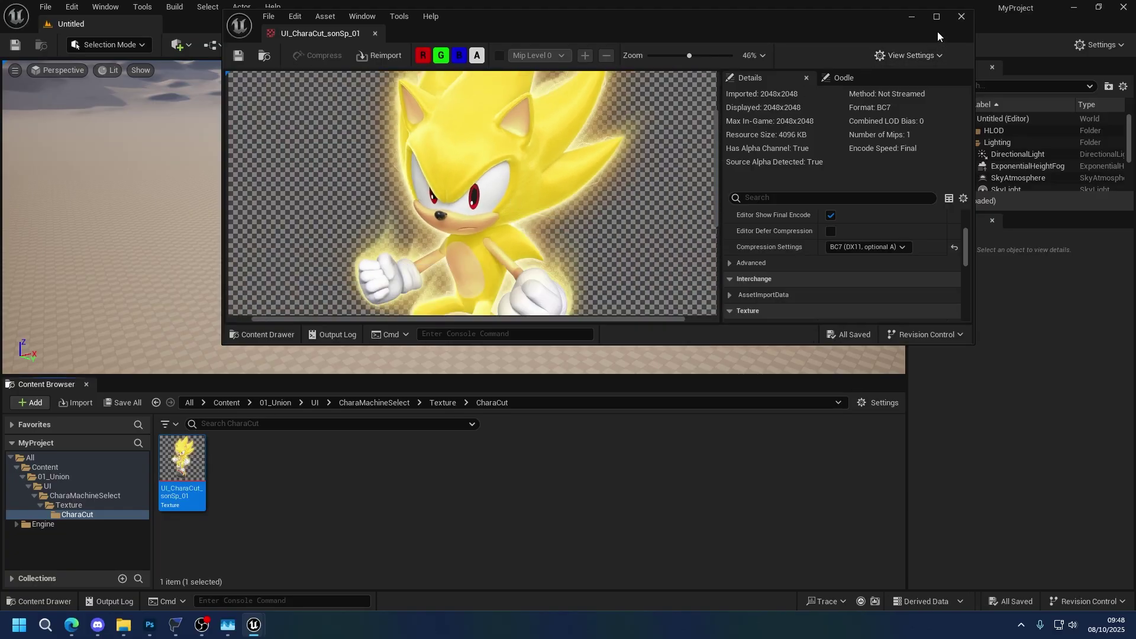
left_click(962, 16)
- Create a new CharaIcon folder inside the Texture folder
left_click(77, 504)
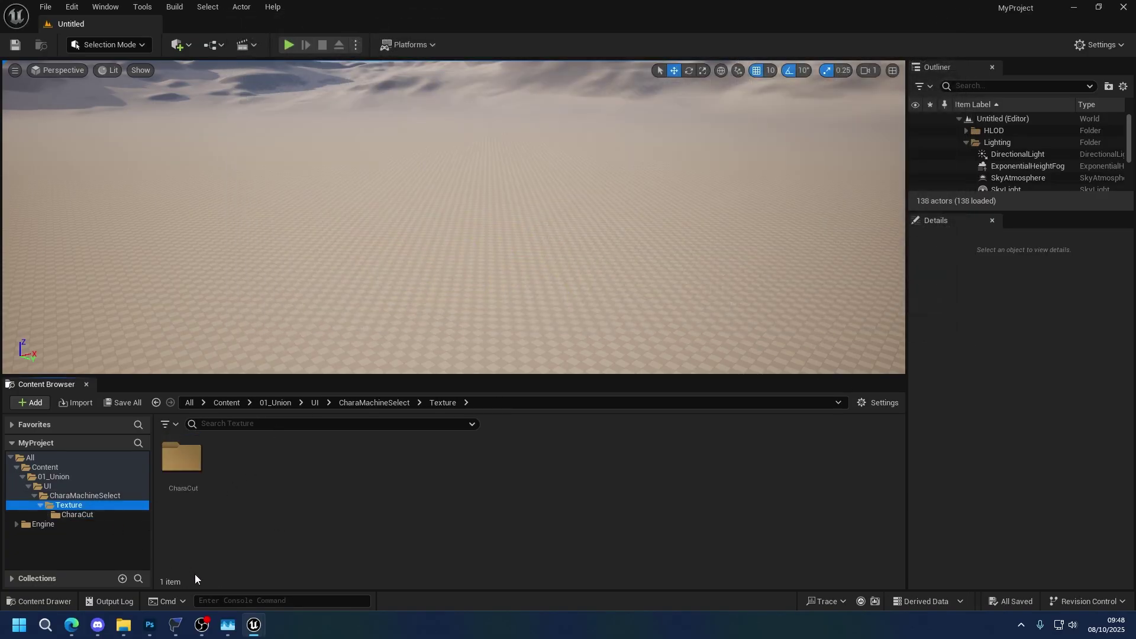
left_click(176, 627)
right_click(231, 491)
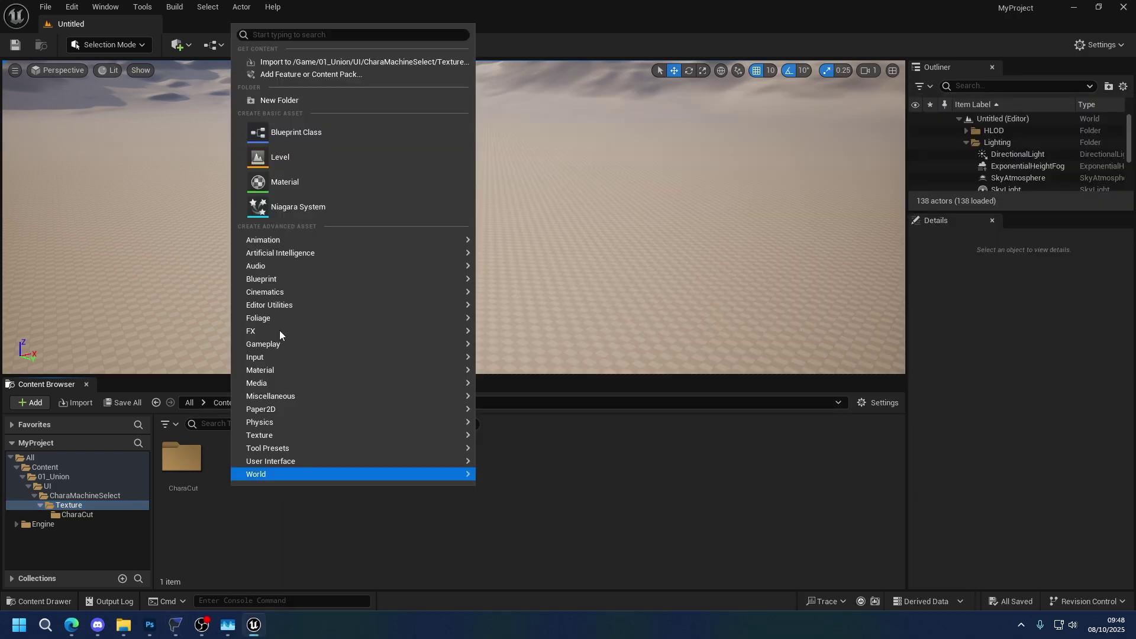
left_click(282, 92)
type("CharaIcon")
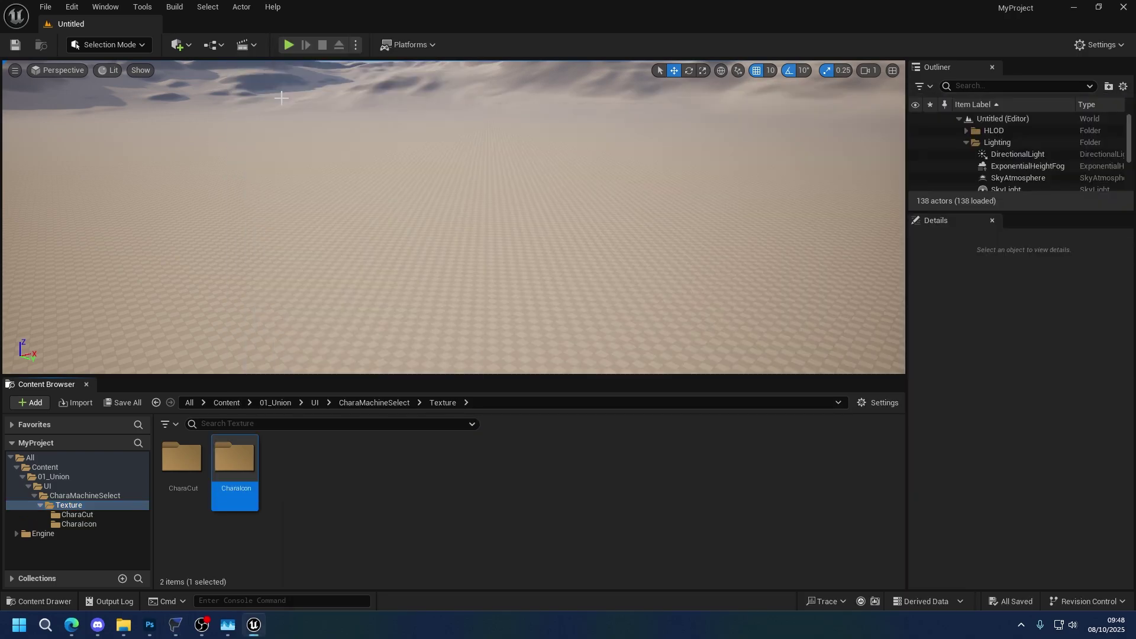
key("alt+Tab")
key("alt+Tab")
- Add a CharaIconHUD folder beside it and open the empty CharaIcon folder
right_click(290, 474)
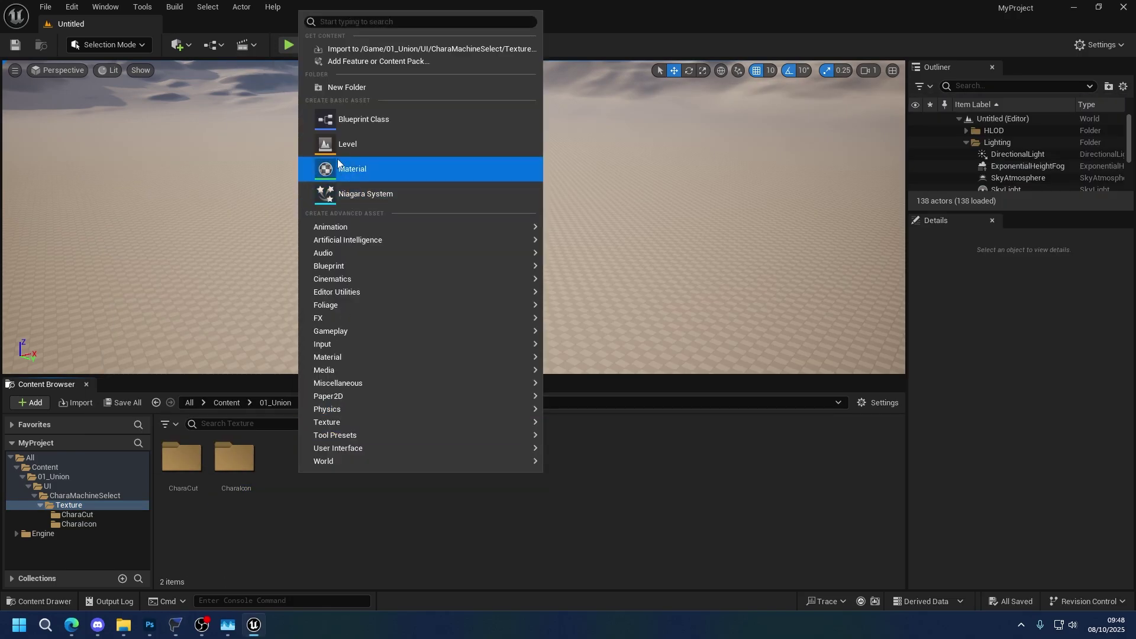
left_click(336, 89)
type("CharaIconHUD")
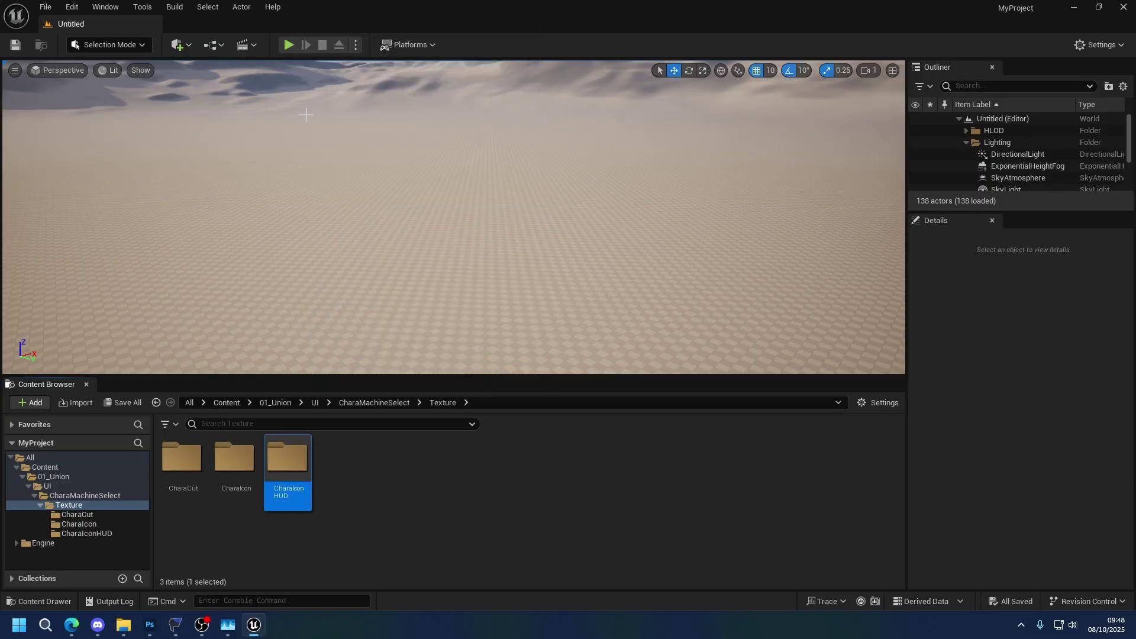
double_click(234, 459)
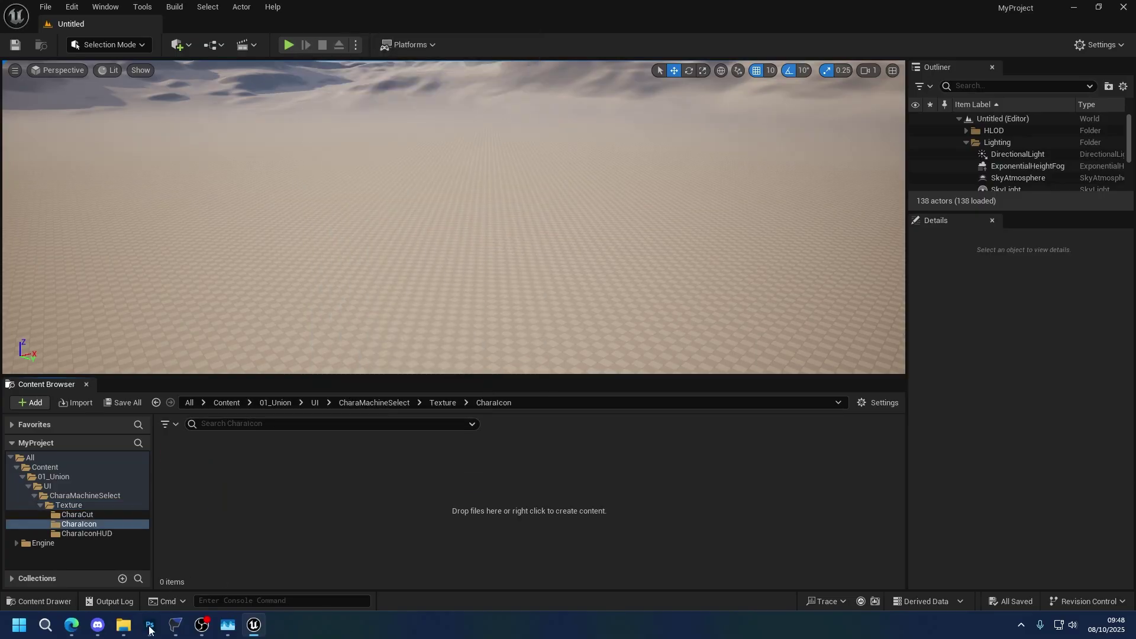
key("alt+Tab")
- Import the Super Sonic UI_CharaIcon_sonSp_01 PNG into CharaIcon and open it
left_click(295, 176)
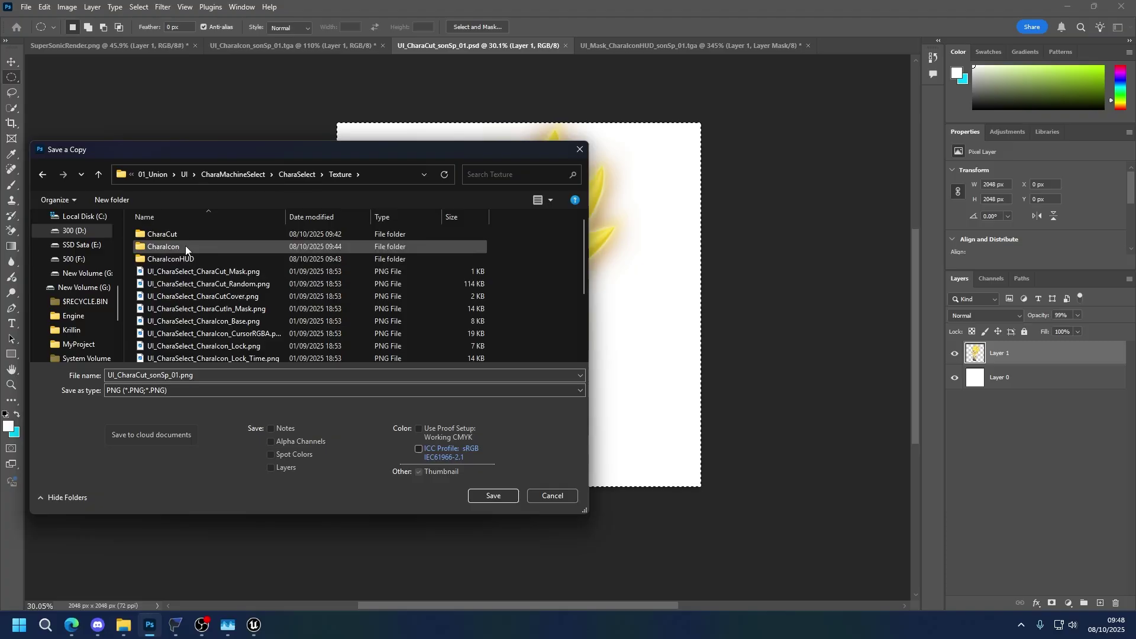
double_click(186, 246)
scroll(275, 299, "down", 1)
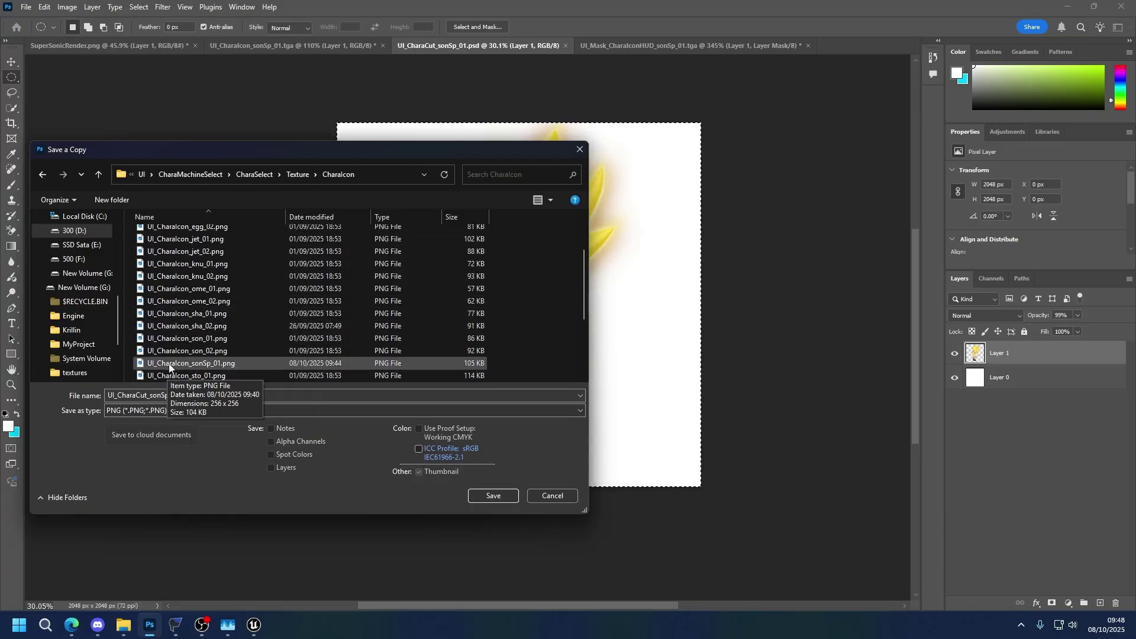
key("alt+Tab")
left_click_drag(342, 470, 342, 472)
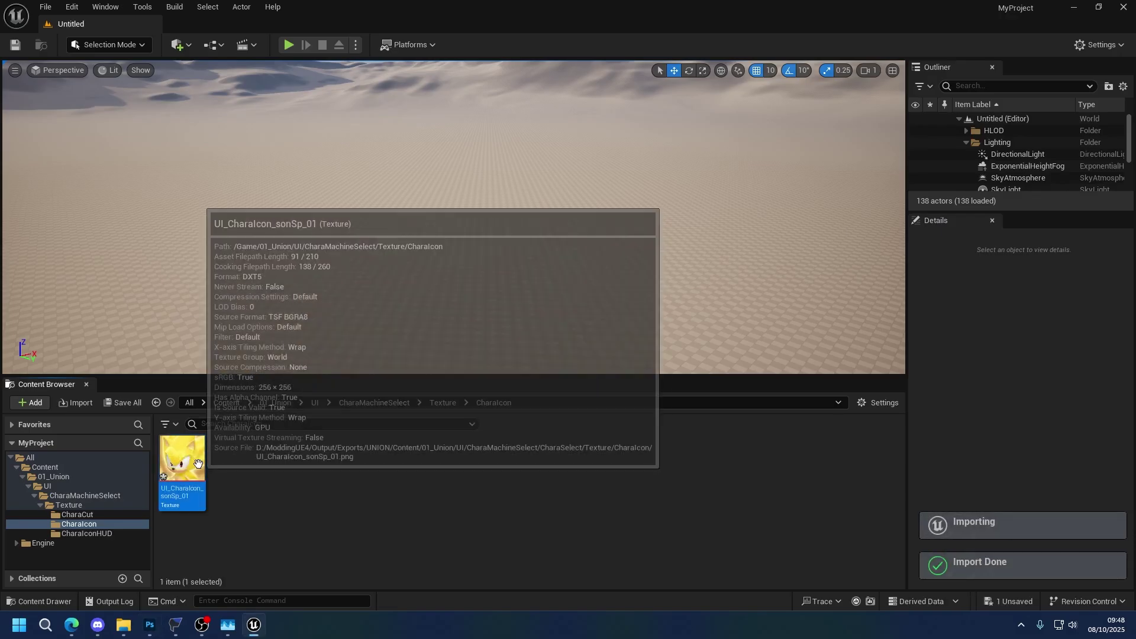
double_click(182, 461)
- Give the icon texture NoMipmaps, the UI texture group and BC7 compression
left_click(843, 236)
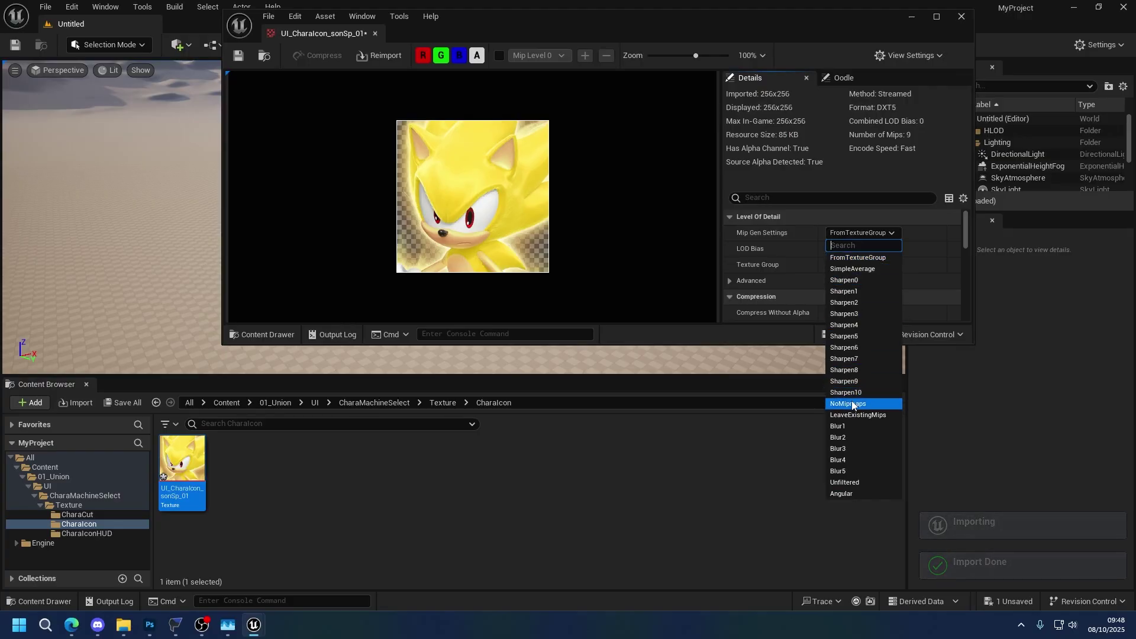
left_click(851, 400)
left_click(858, 264)
left_click(834, 469)
scroll(840, 321, "down", 3)
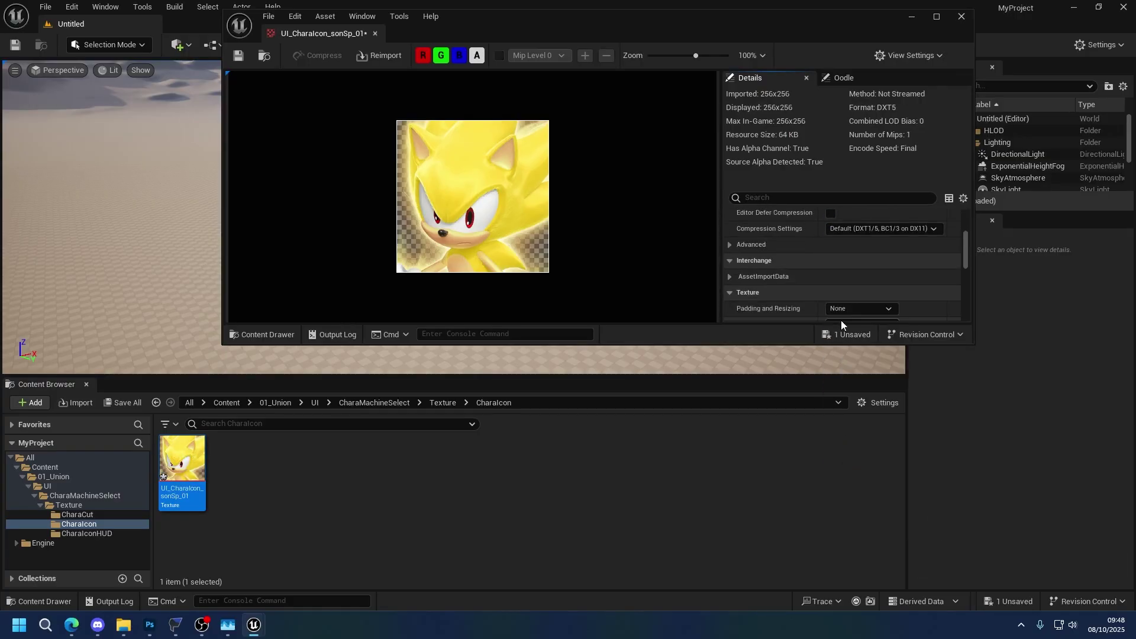
left_click(848, 230)
left_click(846, 365)
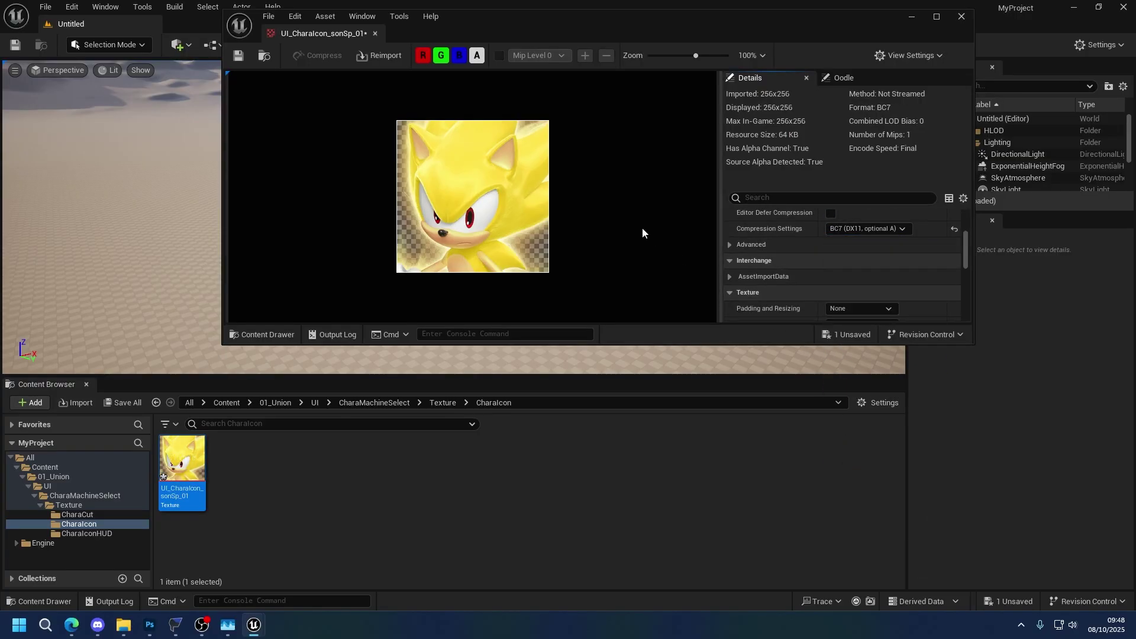
- Close the icon editor and browse the file dialog to the CharaIconHUD folder
left_click(959, 23)
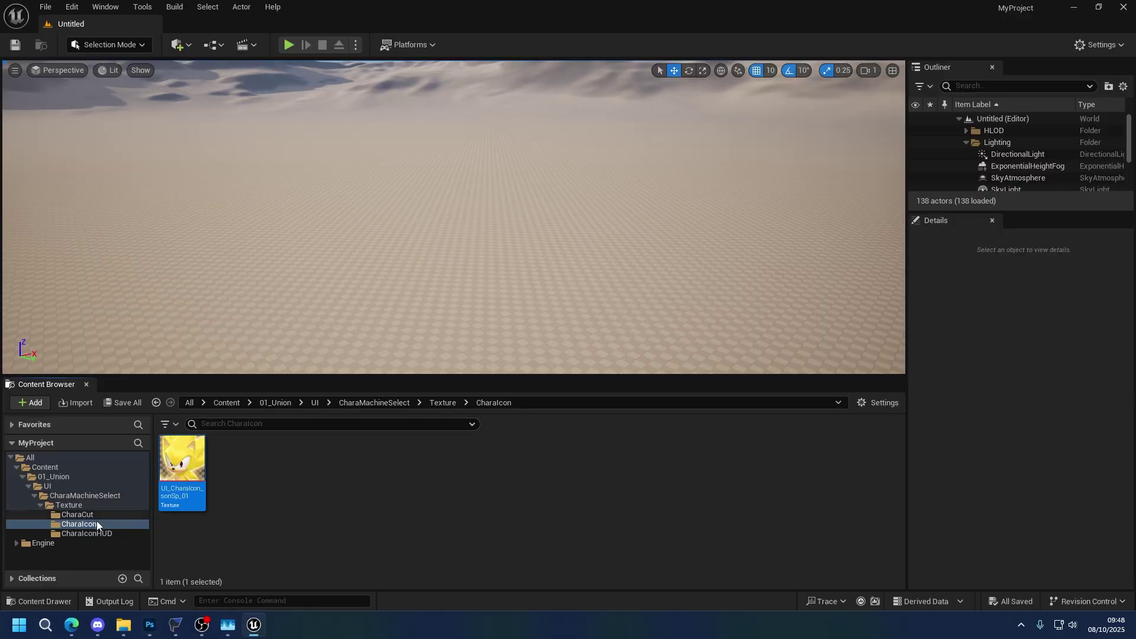
left_click(91, 541)
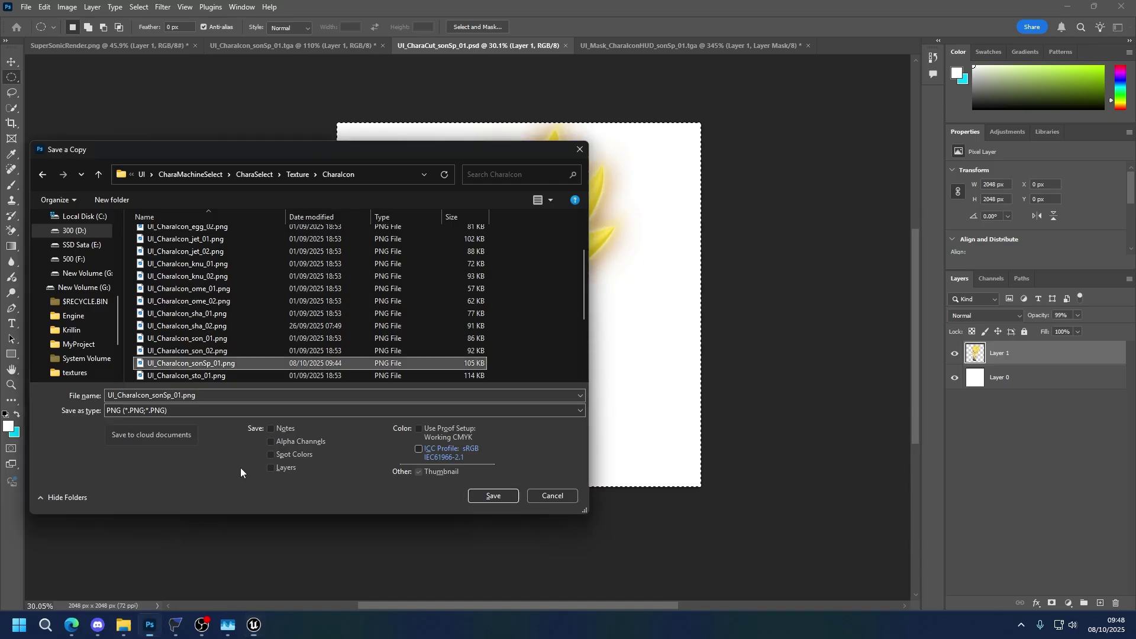
left_click(265, 327)
left_click(298, 174)
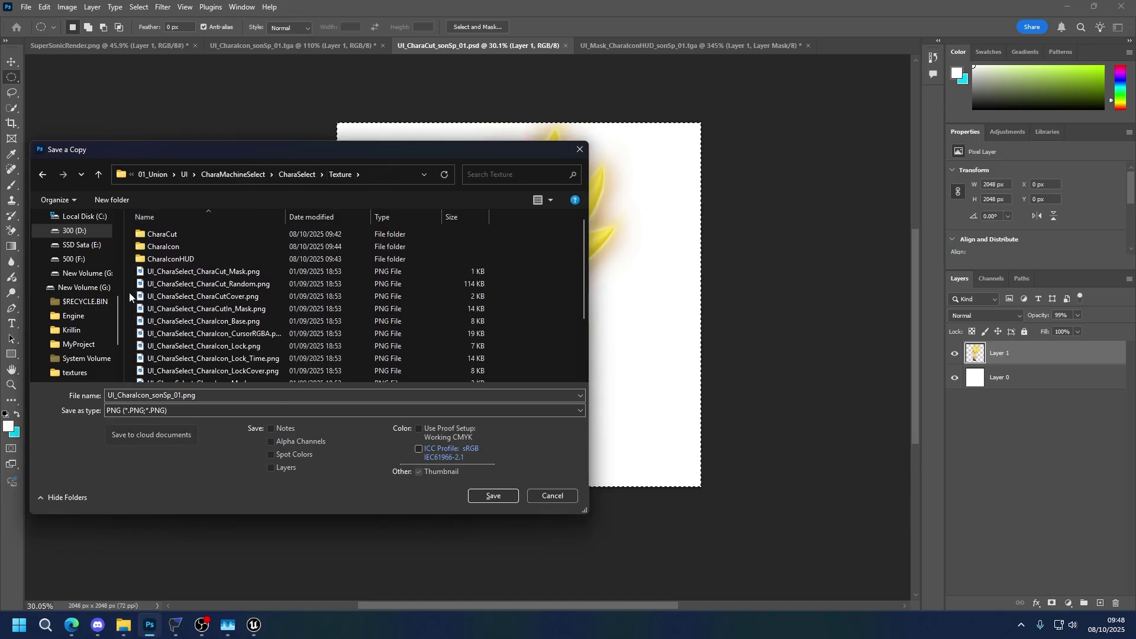
left_click(155, 272)
double_click(163, 258)
- Rename the HUD mask to UI_Mask_CharaIconHUD_sonSp_01.png and import it into CharaIconHUD
scroll(236, 319, "down", 3)
left_click(265, 330)
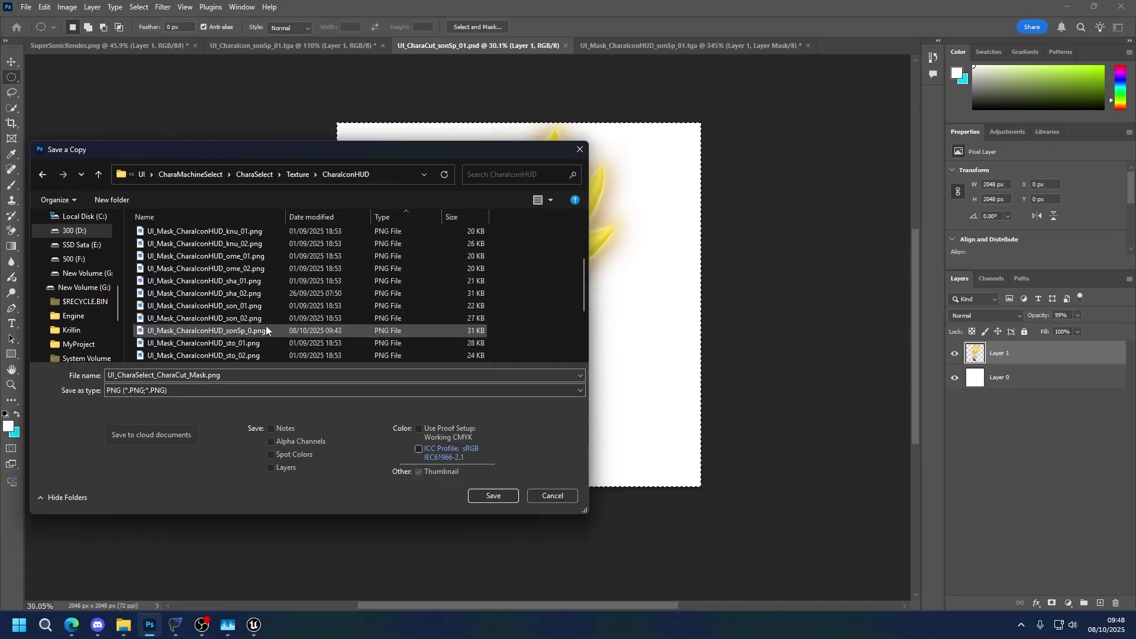
left_click(265, 330)
type("1")
key("Return")
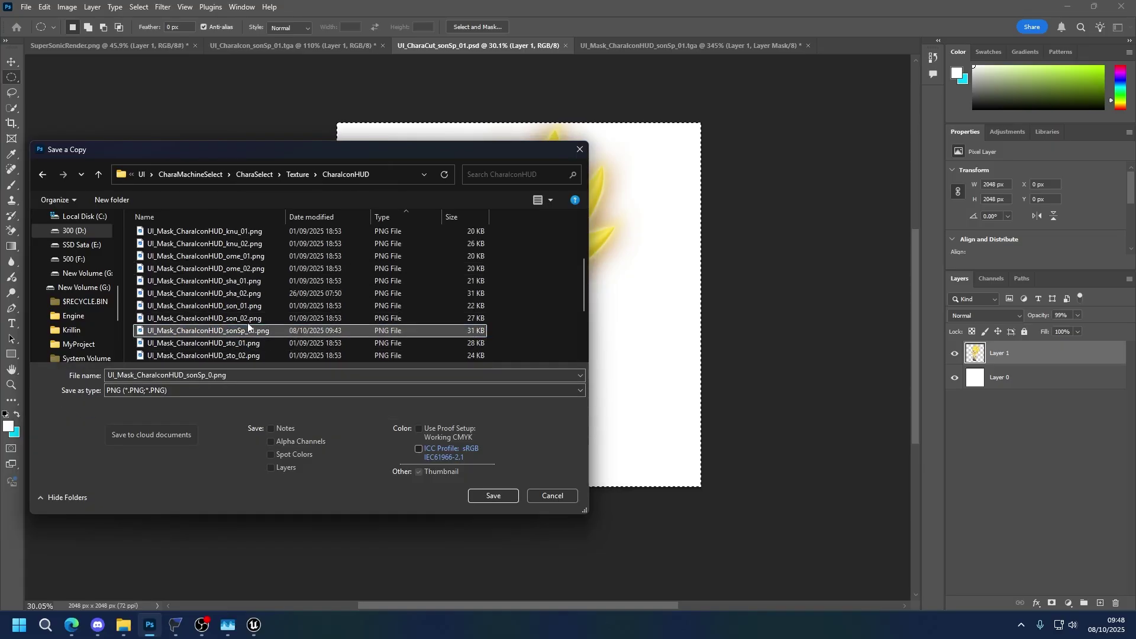
left_click_drag(248, 328, 270, 482)
key("alt+Tab")
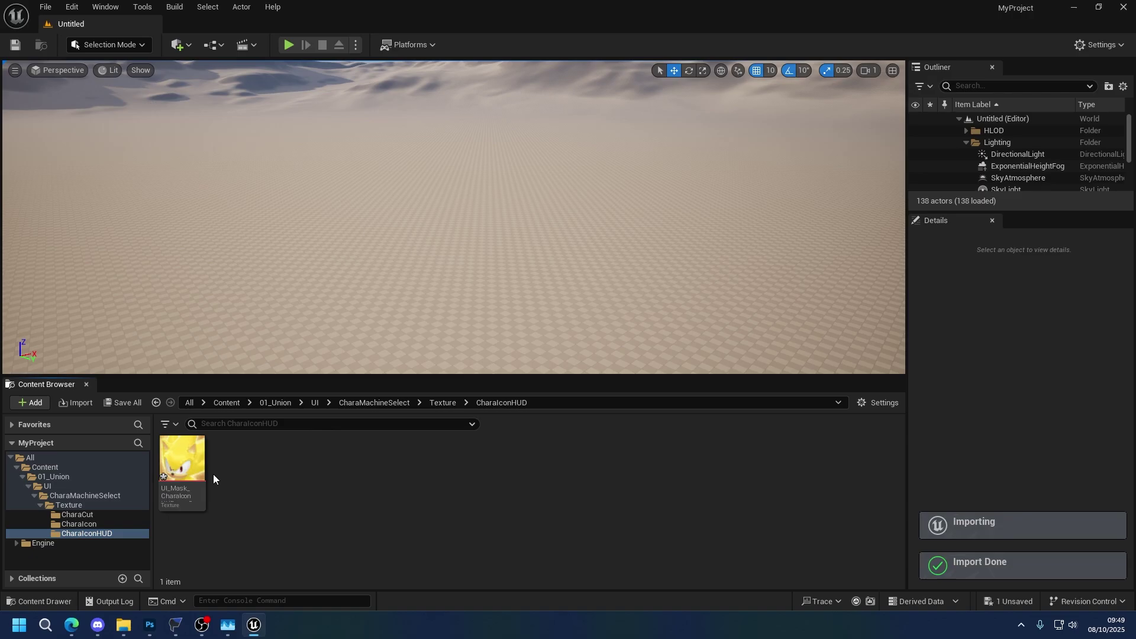
- Give UI_Mask_CharaIconHUD_sonSp_01 NoMipmaps, a different texture group and BC7 compression
double_click(190, 468)
left_click(864, 233)
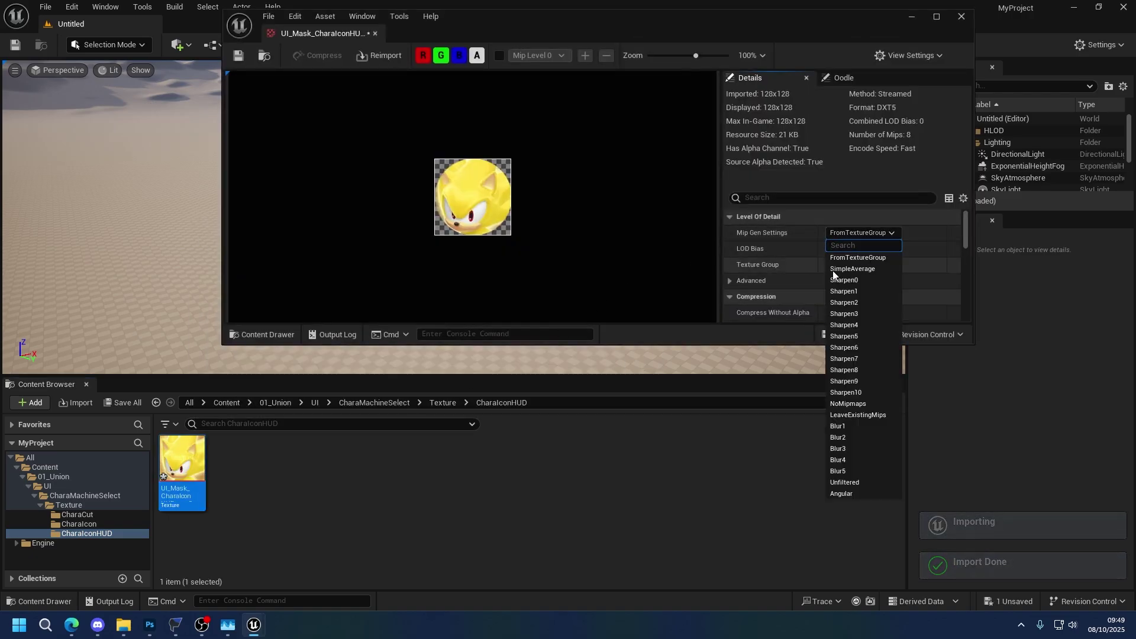
left_click(848, 404)
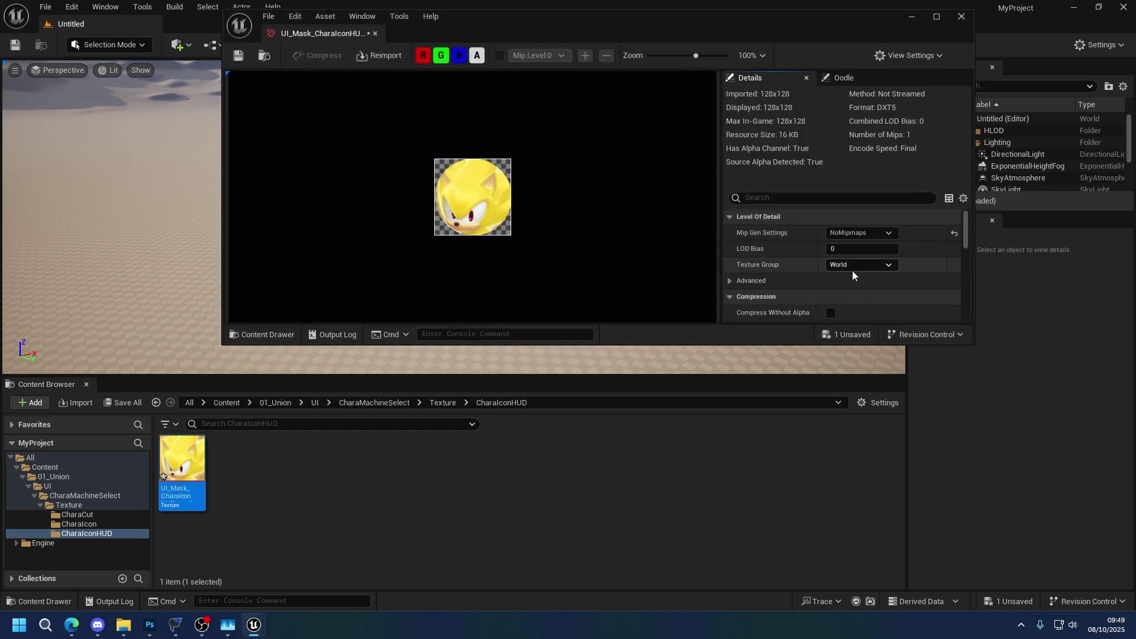
left_click(861, 265)
left_click(852, 471)
scroll(835, 308, "down", 3)
left_click(852, 249)
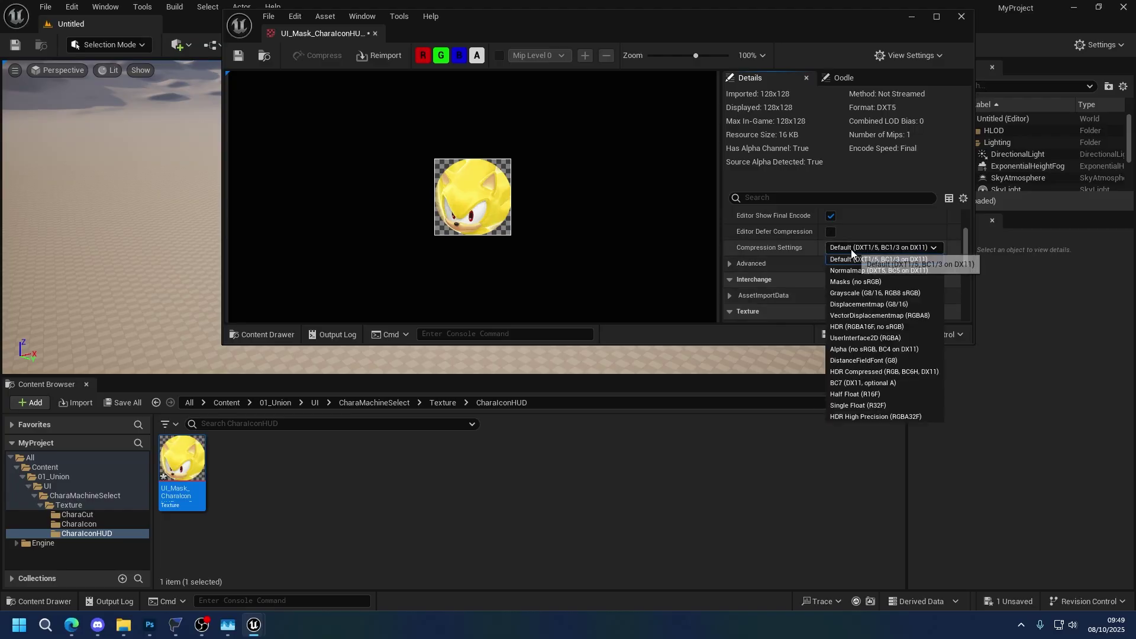
left_click(858, 383)
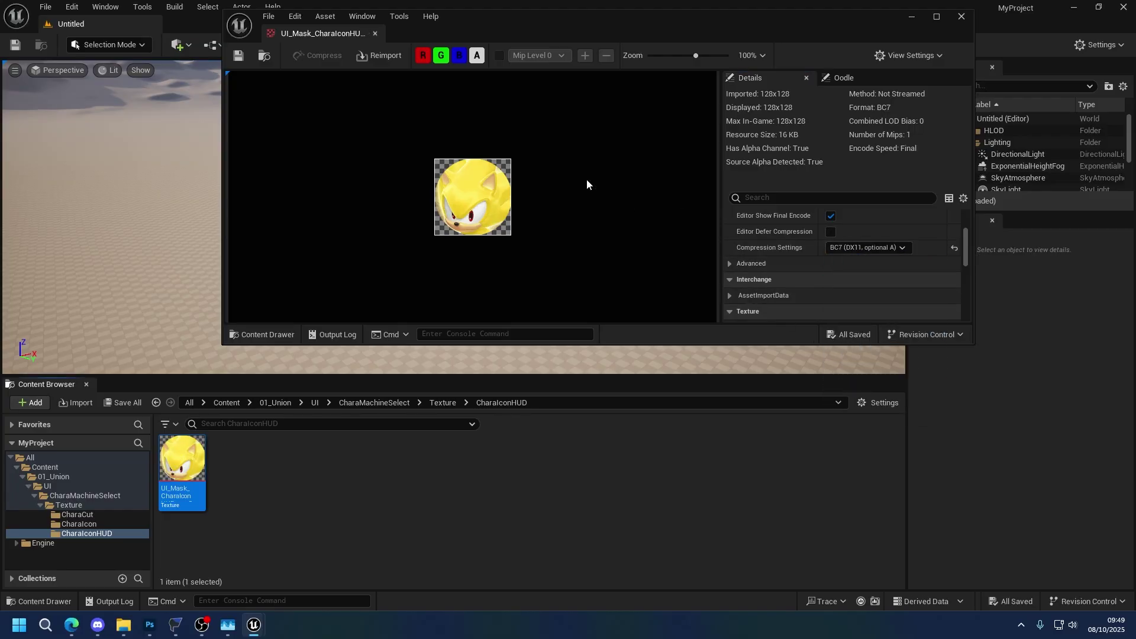
- Enable Generate Chunks in Project Settings and look up the Io Store setting
left_click(957, 22)
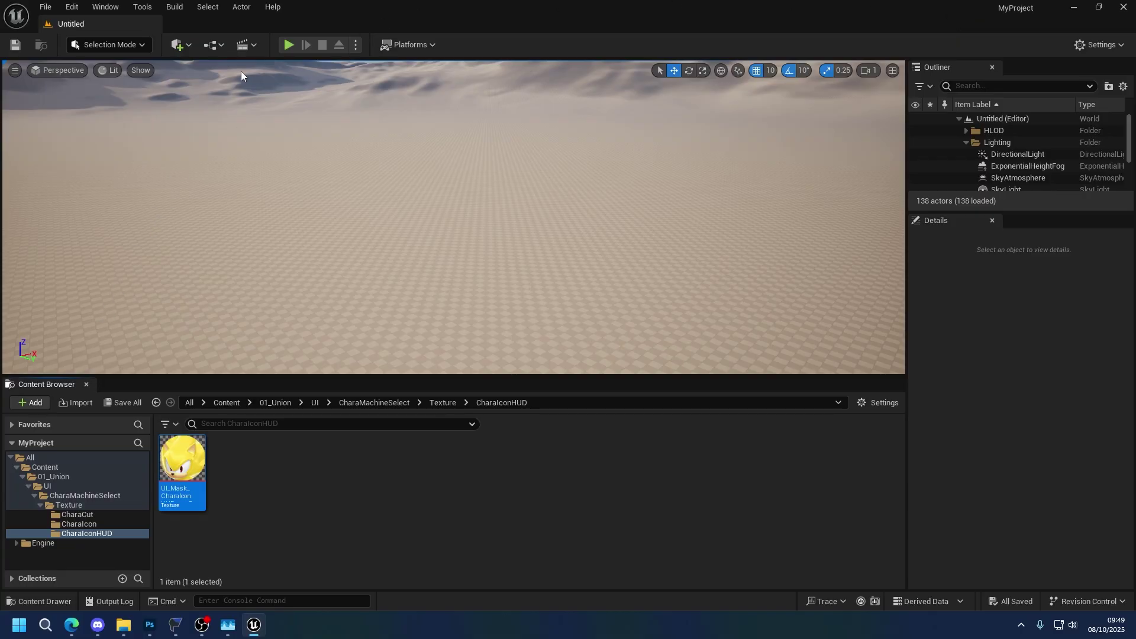
left_click(72, 9)
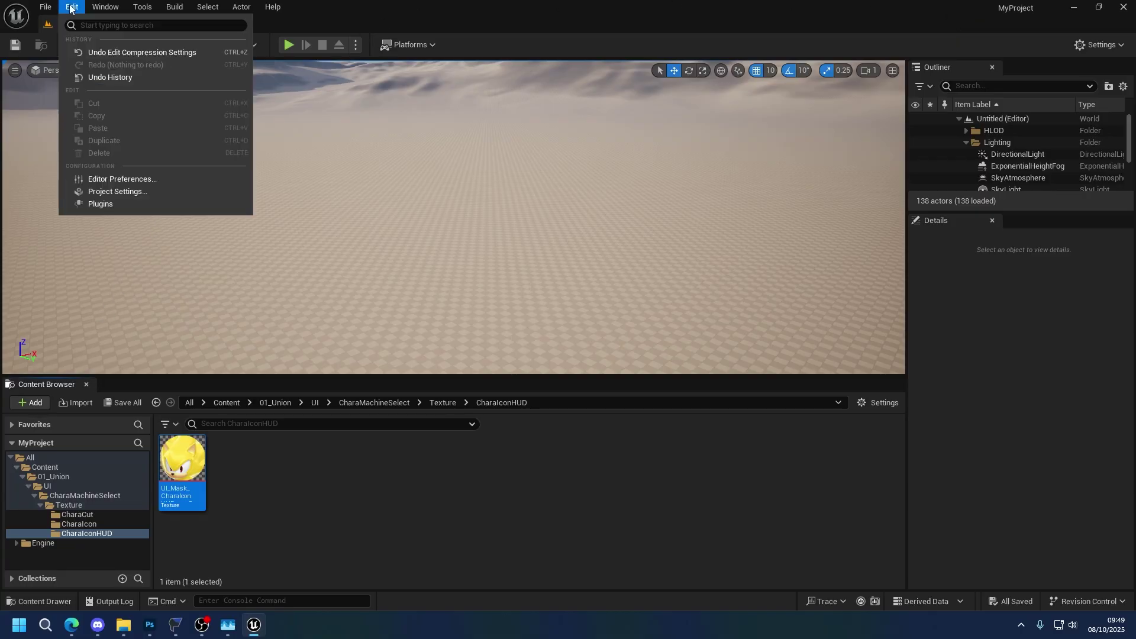
left_click(119, 194)
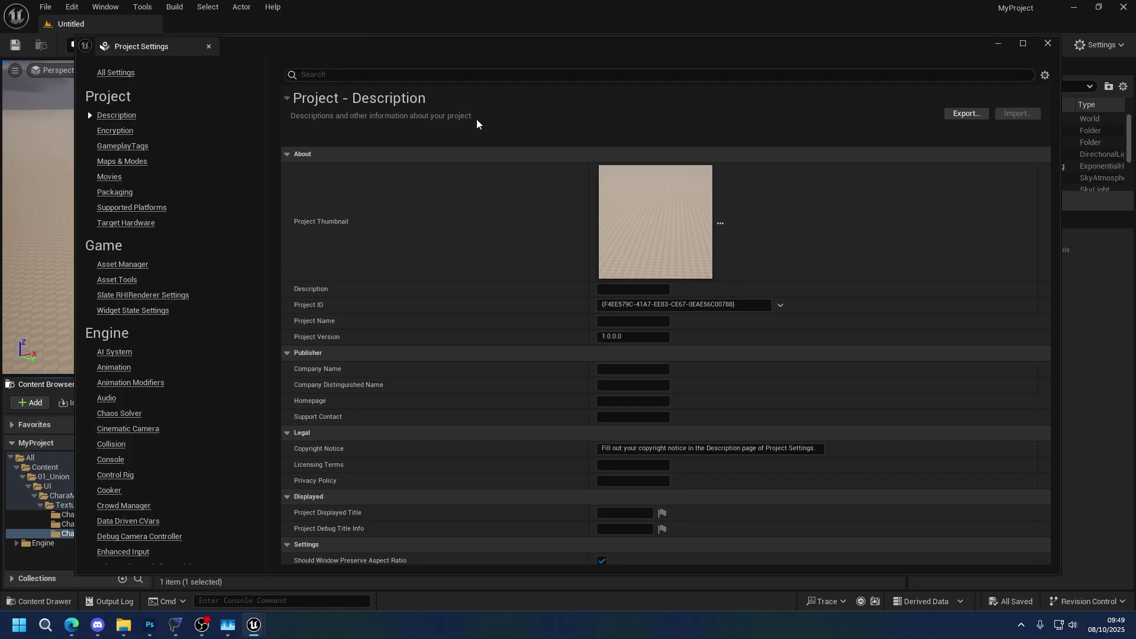
left_click(368, 74)
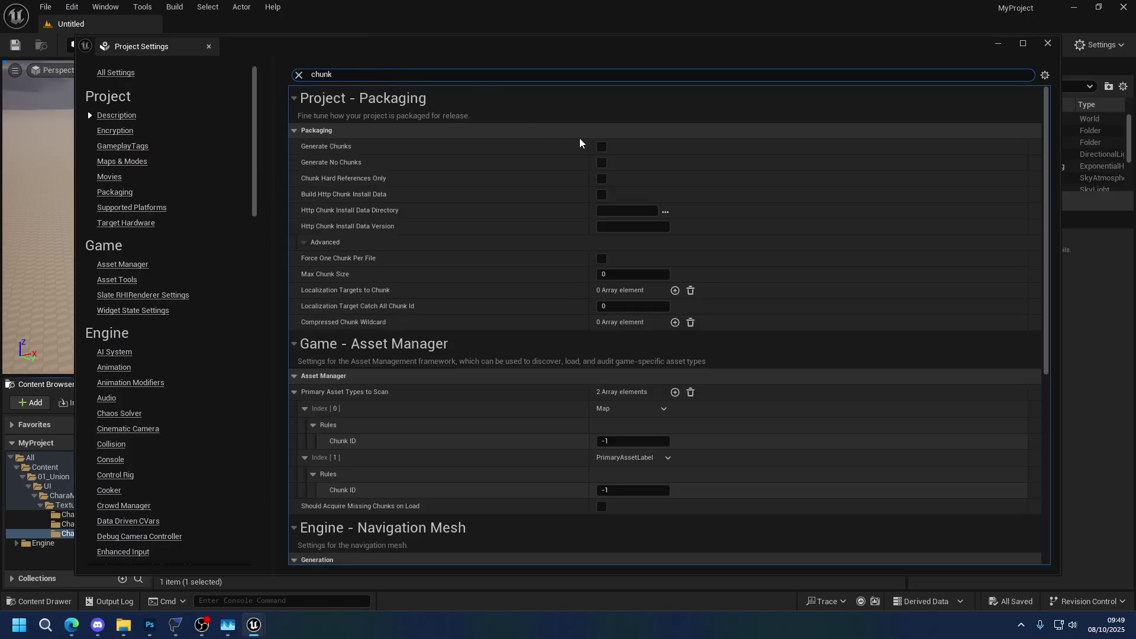
left_click(602, 147)
left_click(353, 72)
type("io store")
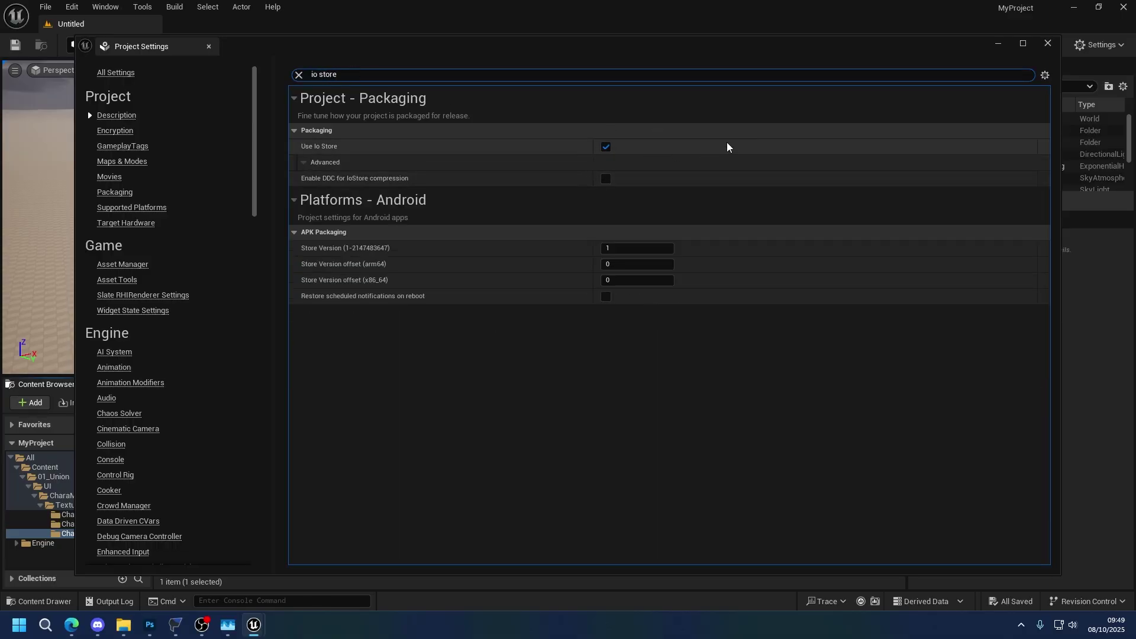
left_click(1044, 44)
- Turn on Allow ChunkID Assignments in Editor Preferences
left_click(71, 7)
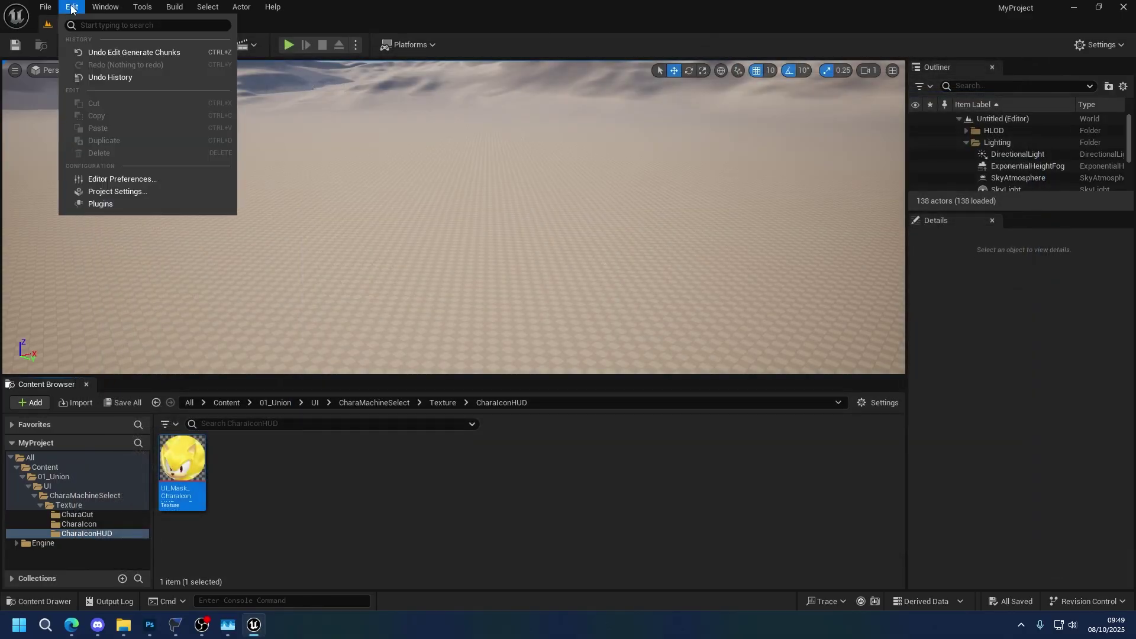
left_click(116, 179)
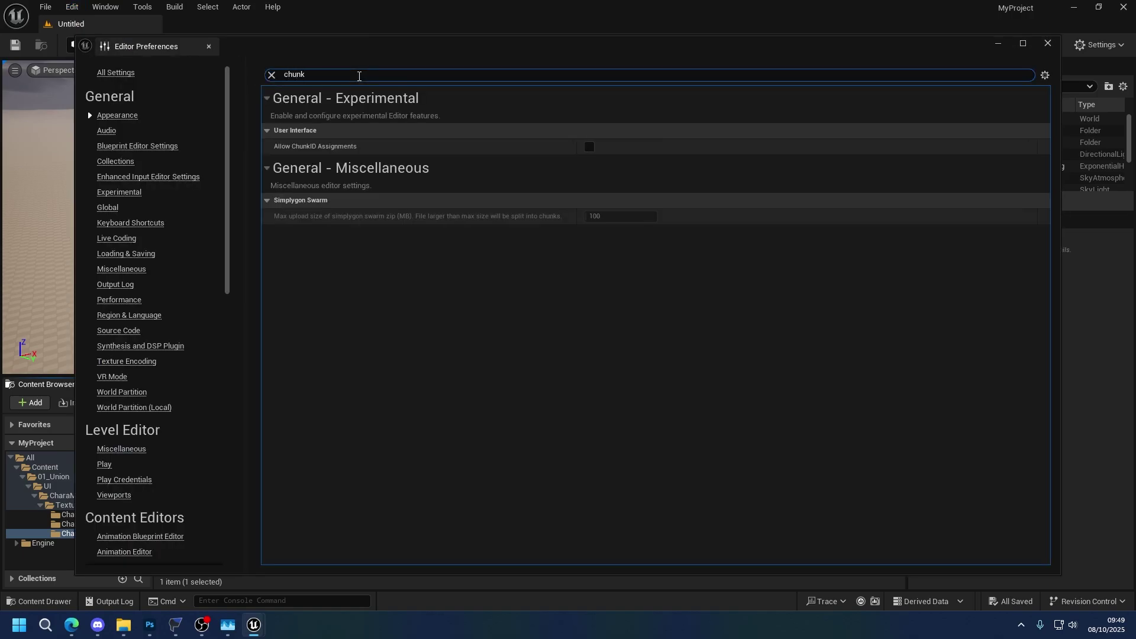
left_click(590, 146)
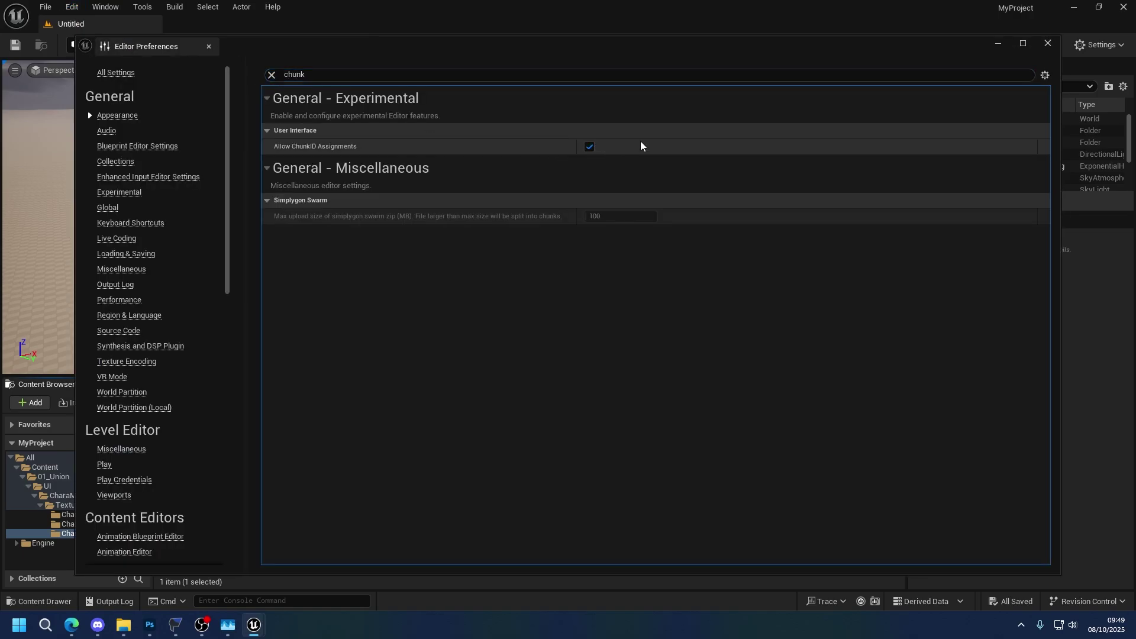
left_click(1048, 44)
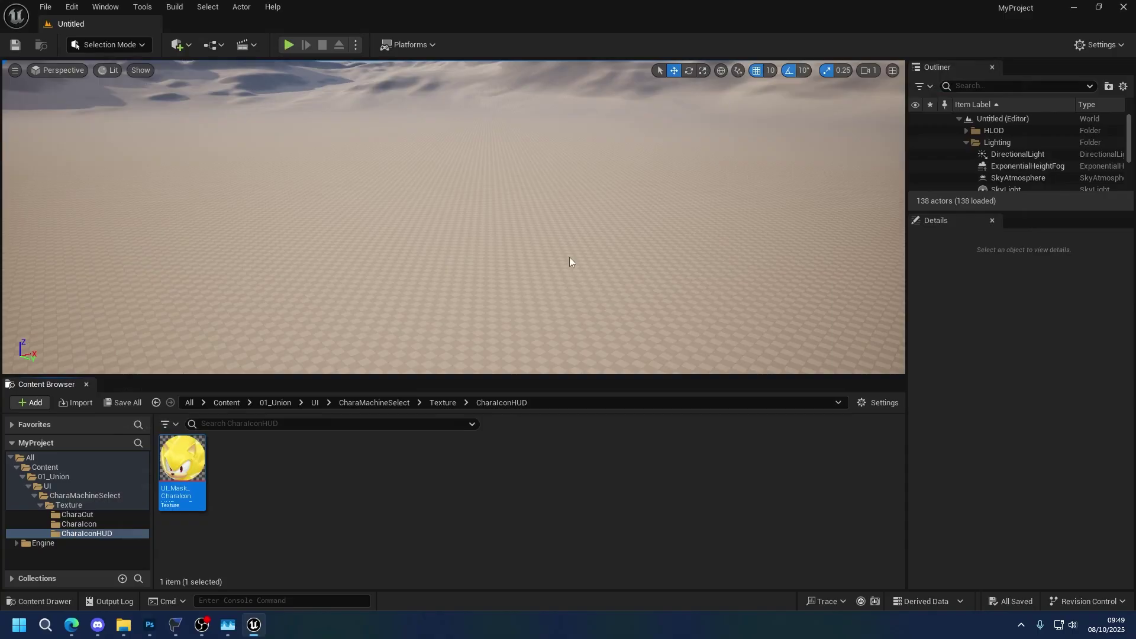
- Assign the three Super Sonic textures to chunk 51
left_click(69, 519, "shift")
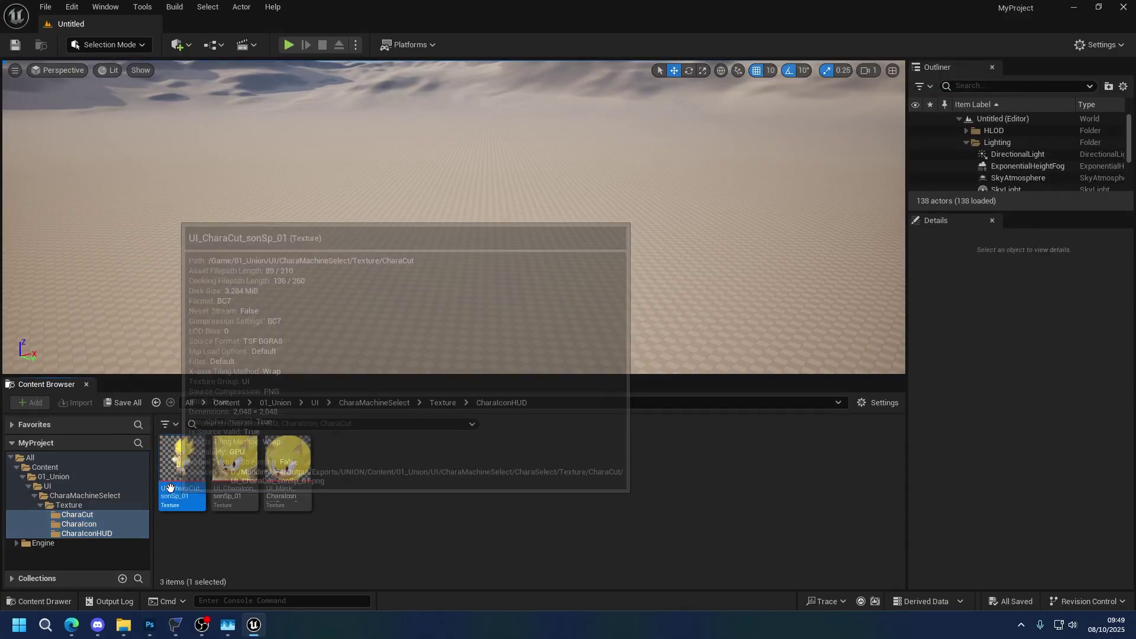
right_click(312, 459)
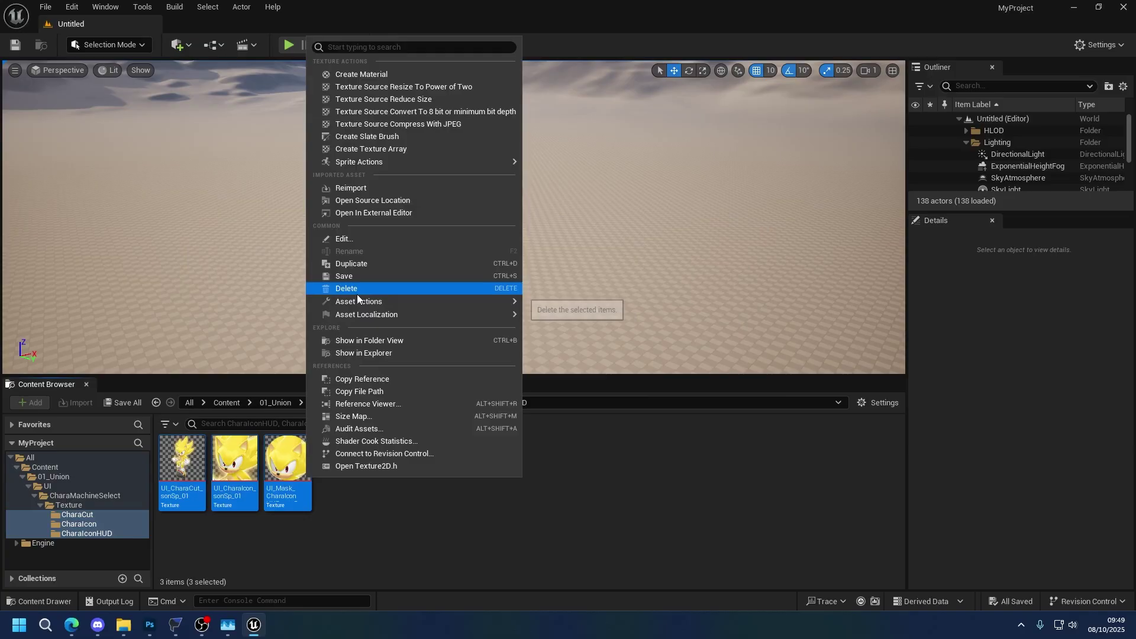
mouse_move(356, 303)
left_click(545, 485)
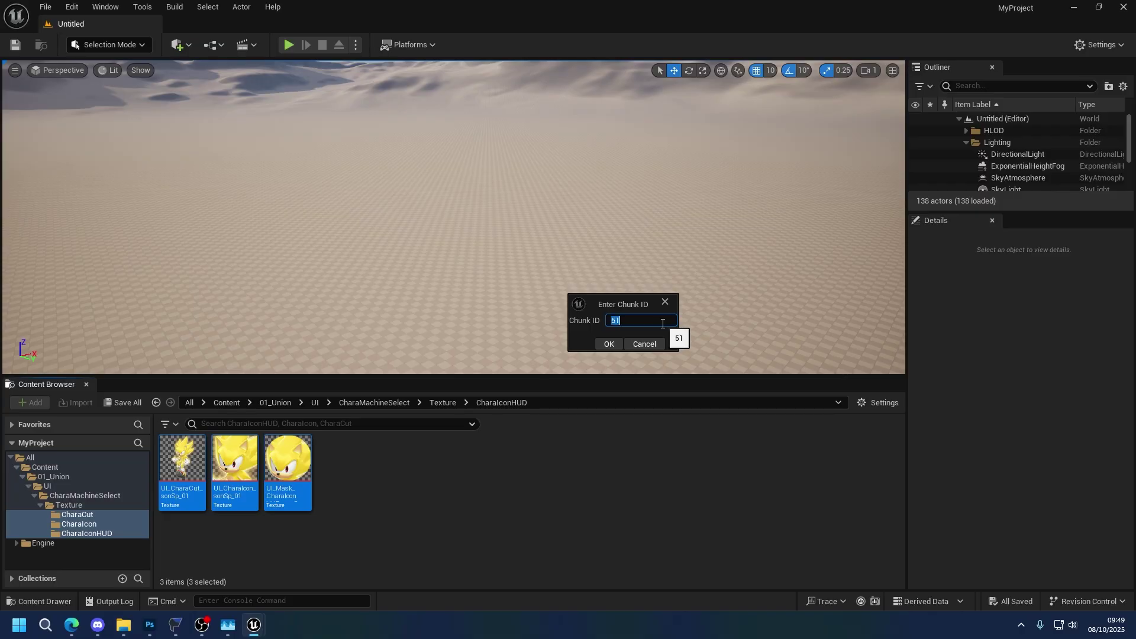
left_click(609, 344)
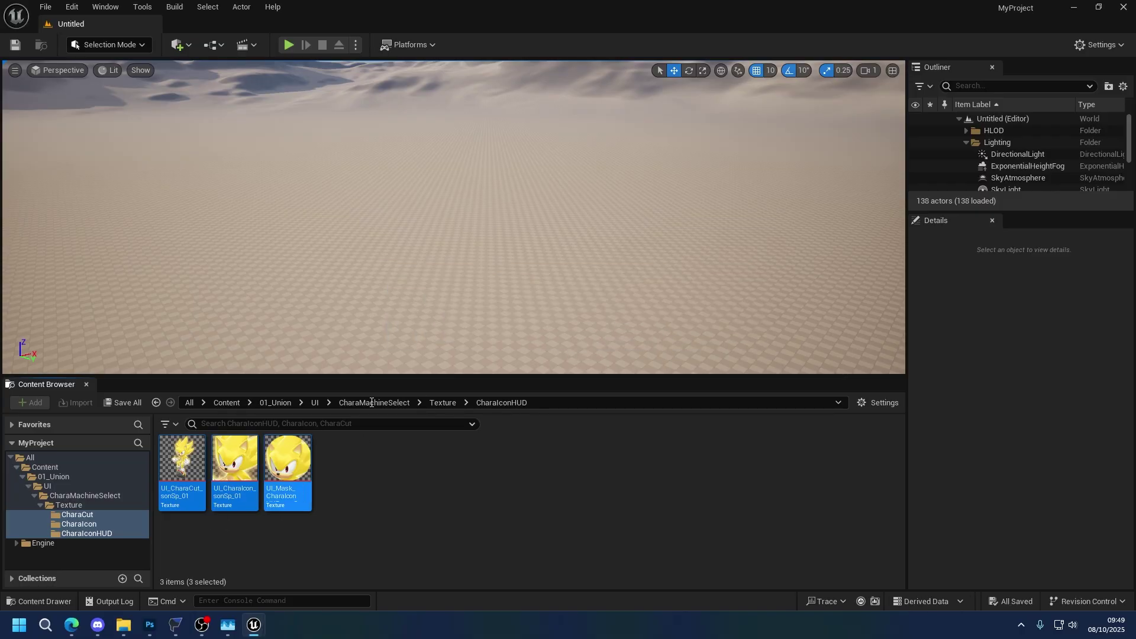
left_click(411, 46)
- Package the project for Windows into a new Package folder inside MyProject
mouse_move(445, 204)
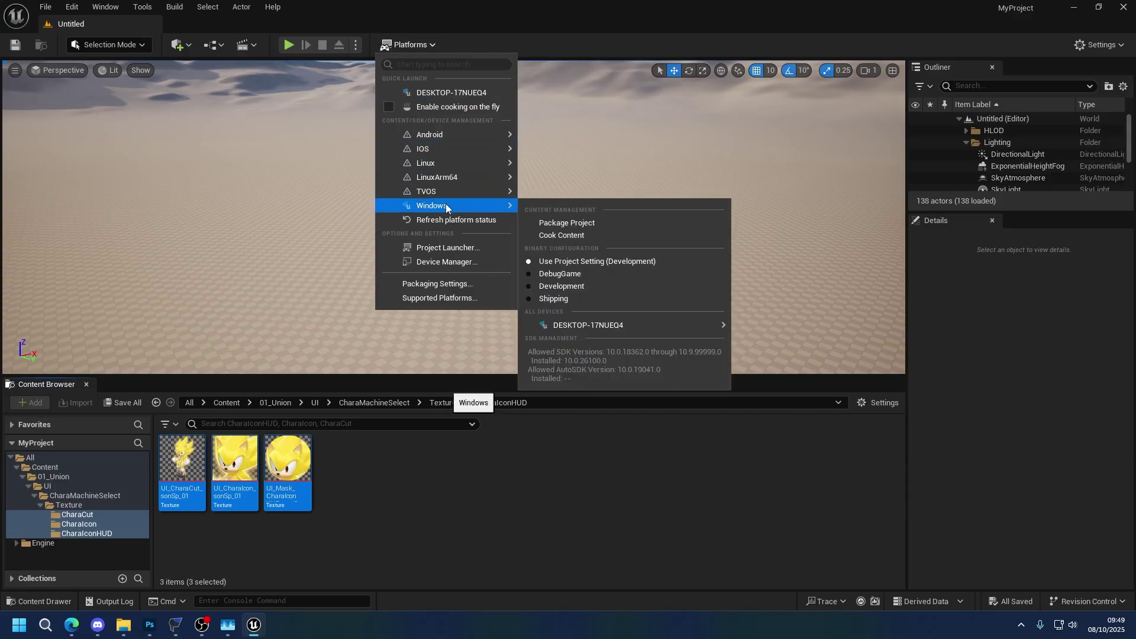
left_click(577, 222)
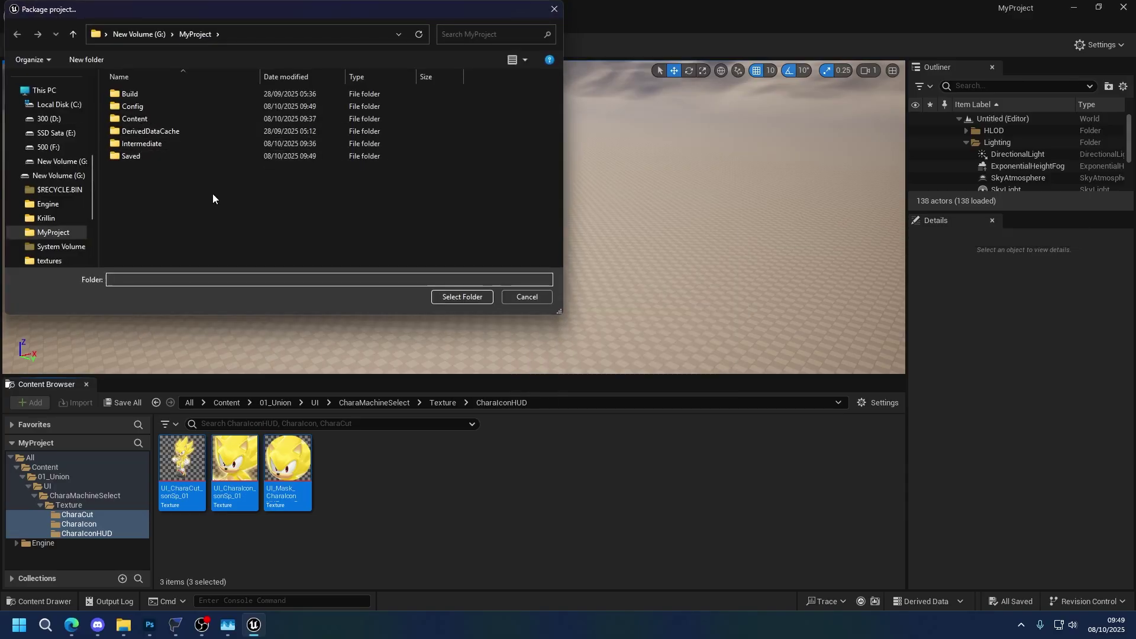
right_click(212, 193)
mouse_move(254, 319)
left_click(396, 319)
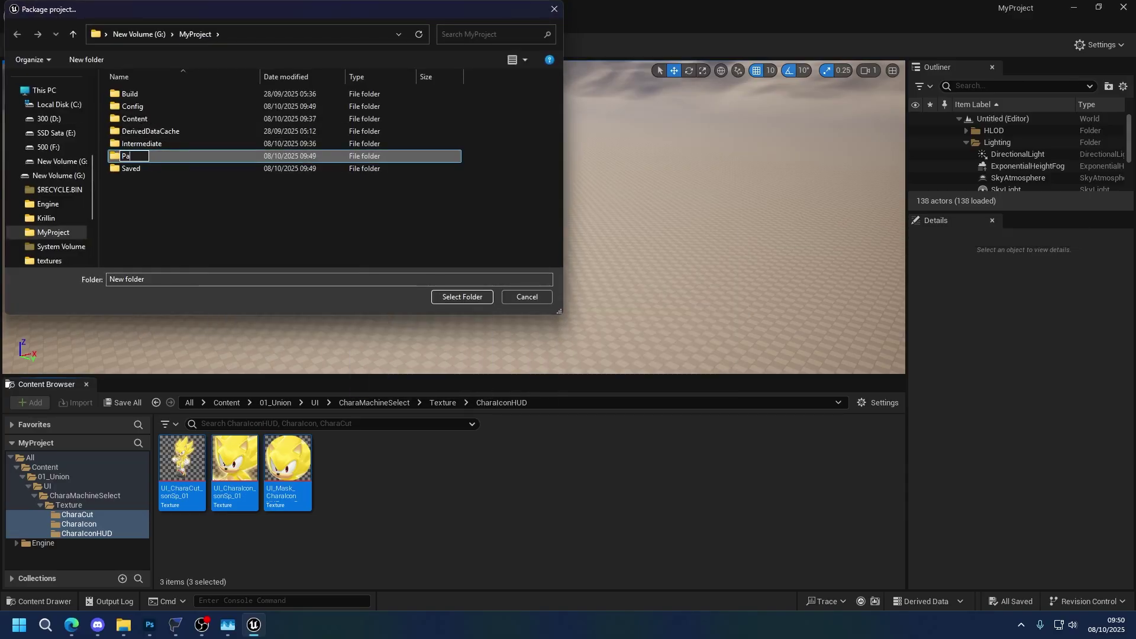
key("Return")
key("Return")
left_click(445, 298)
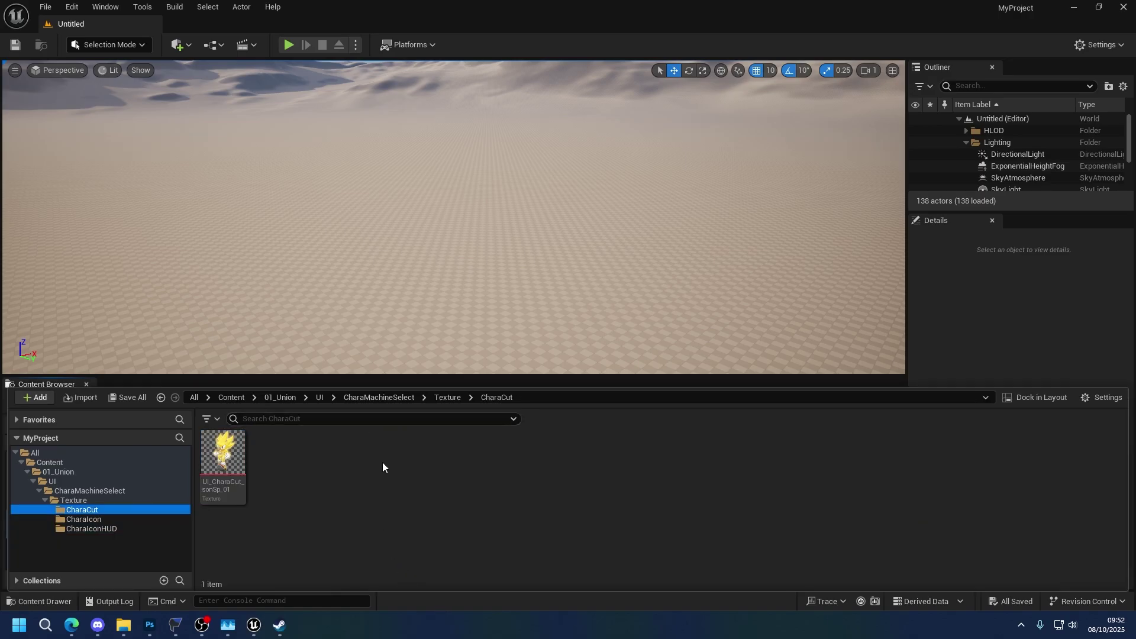
- Create a new CharaSelect folder in CharaMachineSelect
left_click(368, 386)
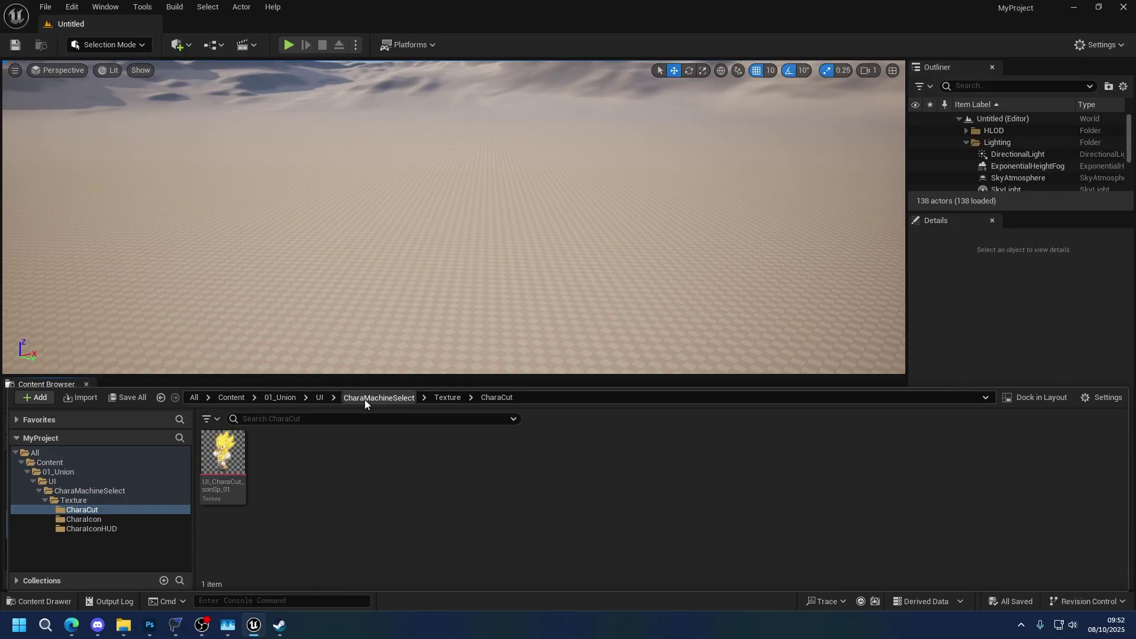
left_click(365, 398)
left_click(175, 625)
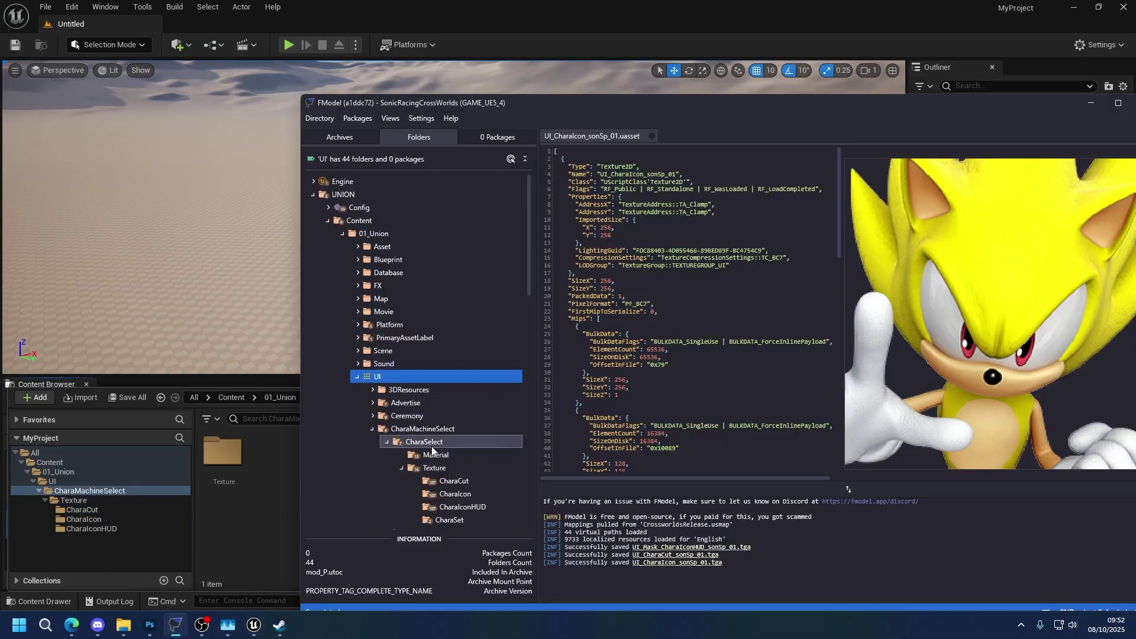
left_click(271, 492)
right_click(271, 492)
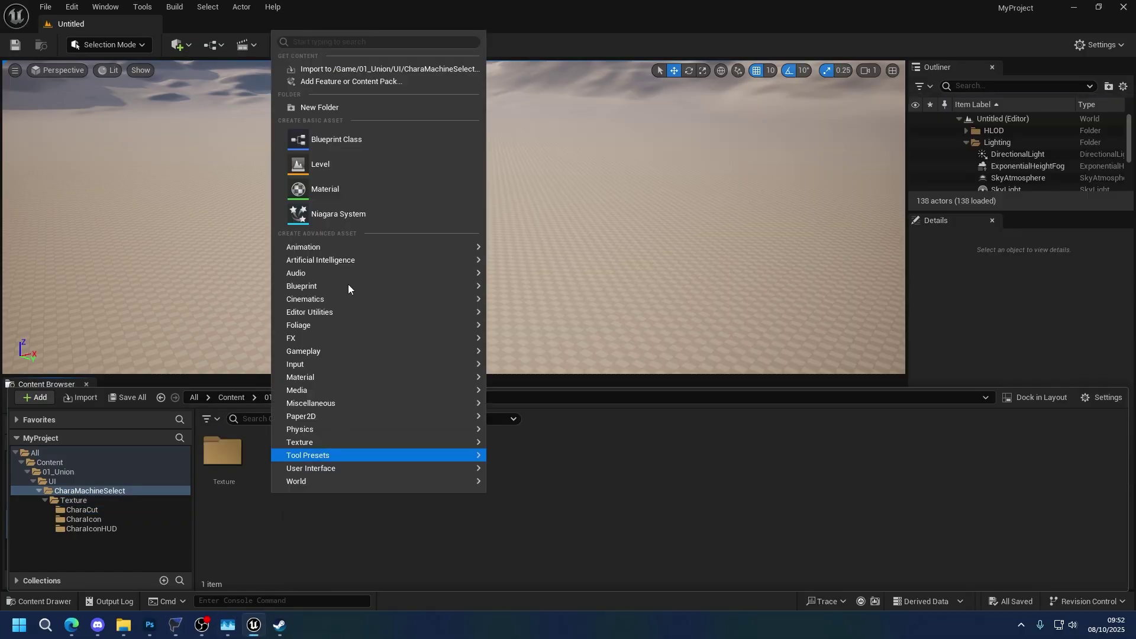
left_click(335, 112)
type("CharaSelect")
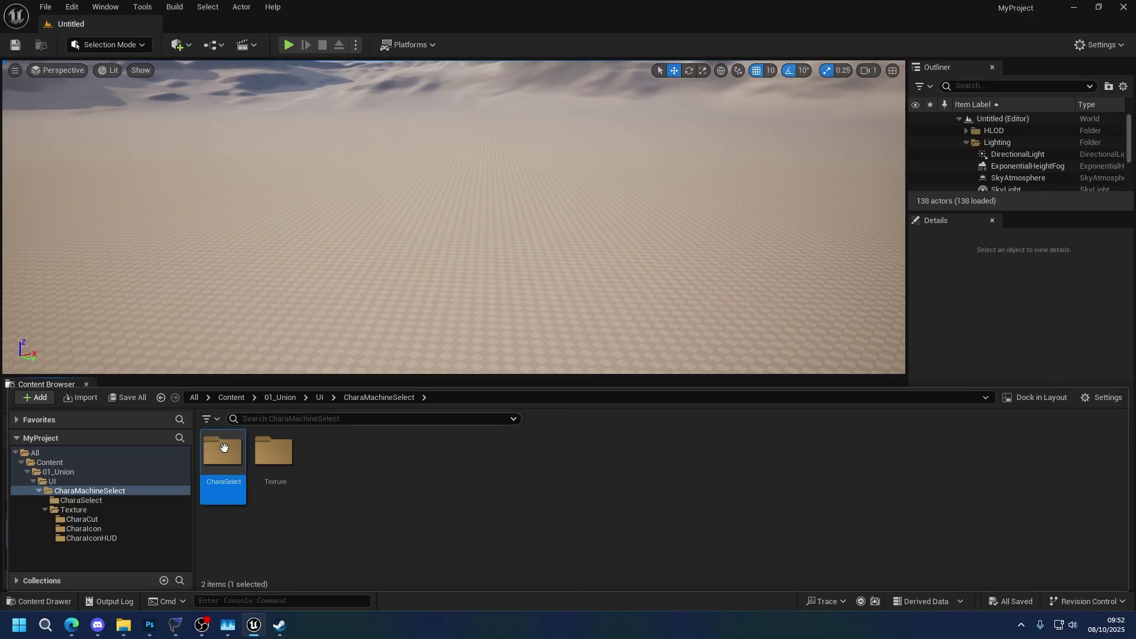
- Move the Texture folder into CharaSelect and select its three Super Sonic textures
left_click_drag(274, 450, 237, 486)
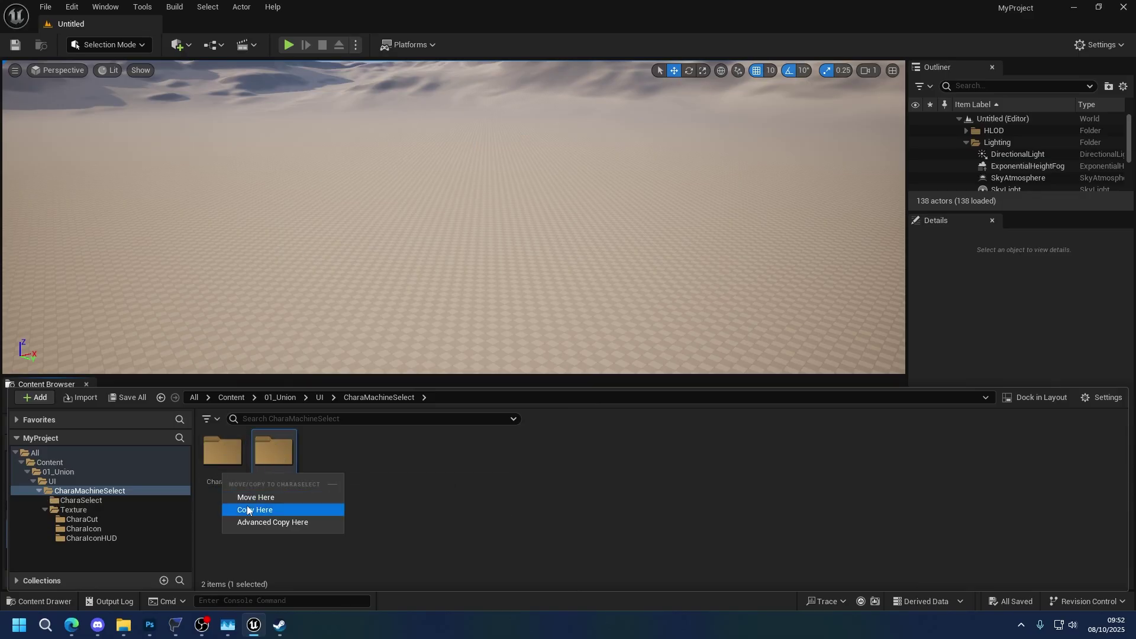
left_click(246, 496)
double_click(223, 453)
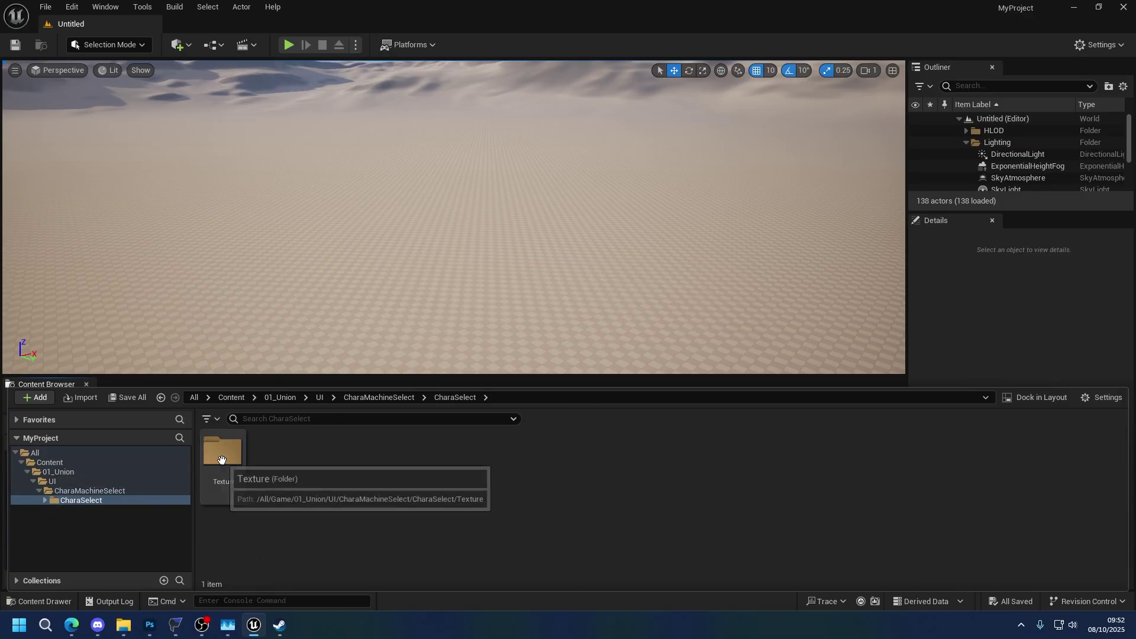
double_click(223, 453)
left_click(325, 459)
left_click(48, 511)
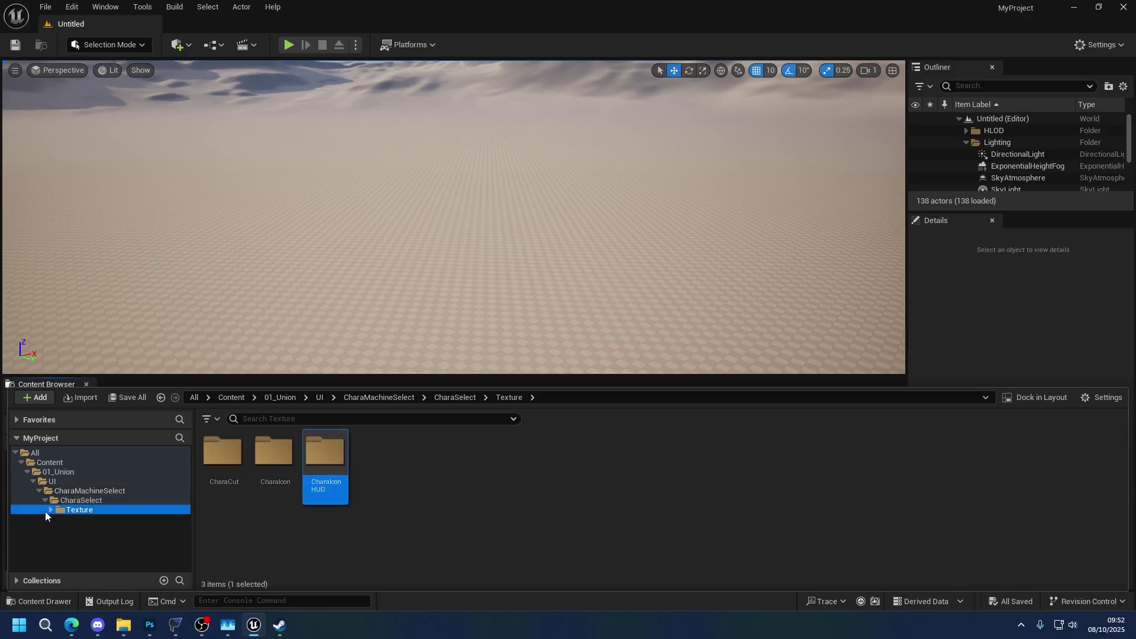
left_click(81, 521)
left_click(87, 538, "shift")
left_click(222, 459)
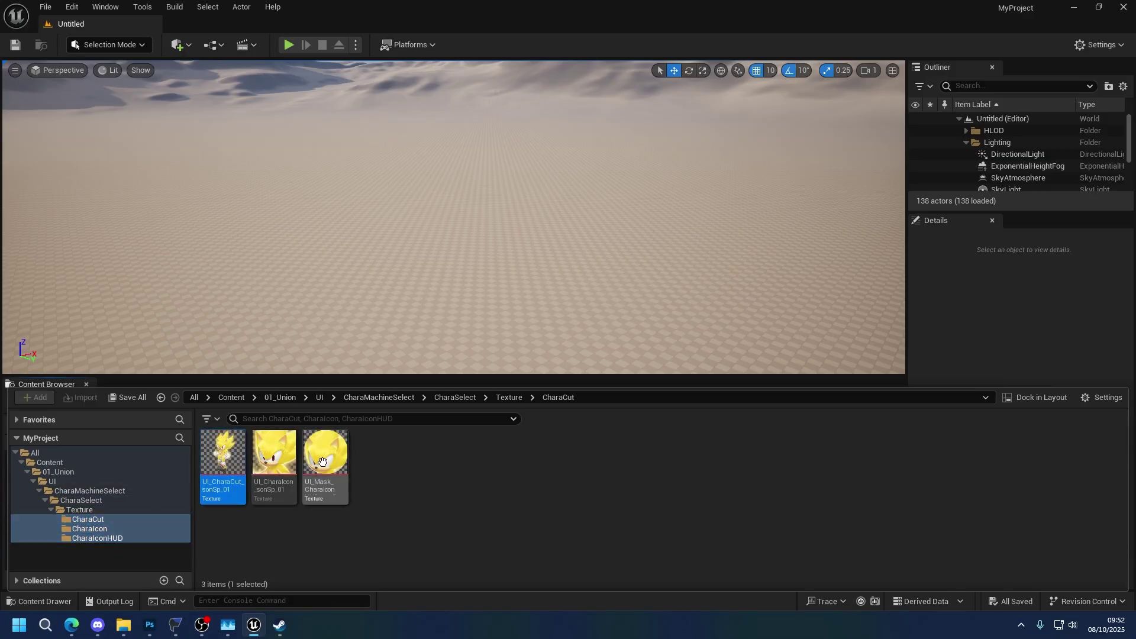
- Assign the three relocated Super Sonic textures to chunk 51
left_click(326, 455, "shift")
right_click(326, 455)
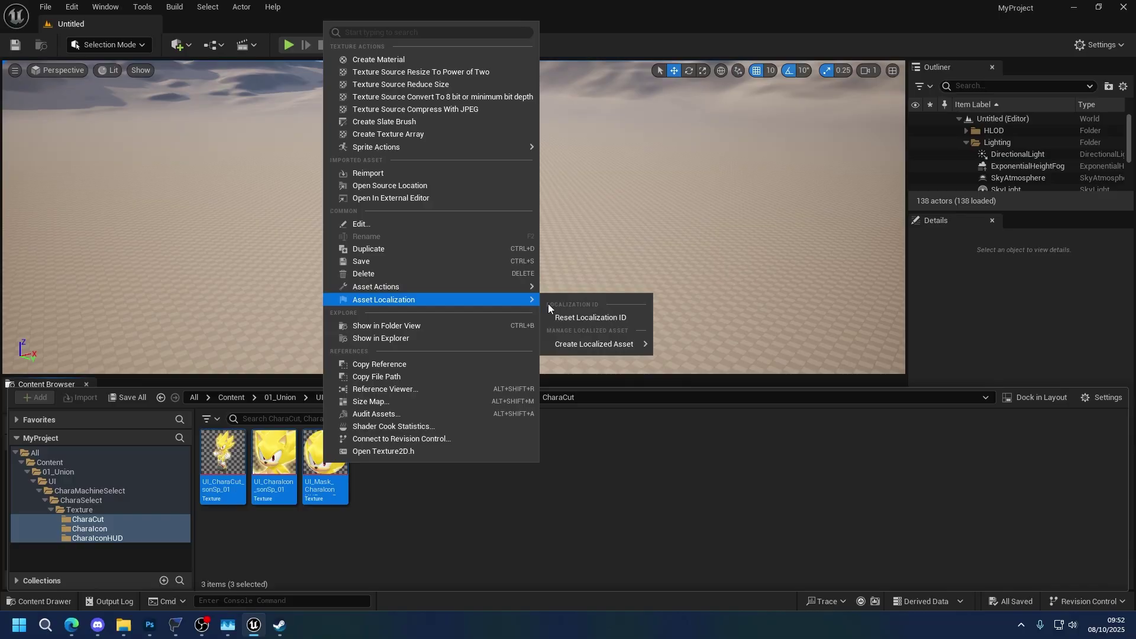
mouse_move(526, 290)
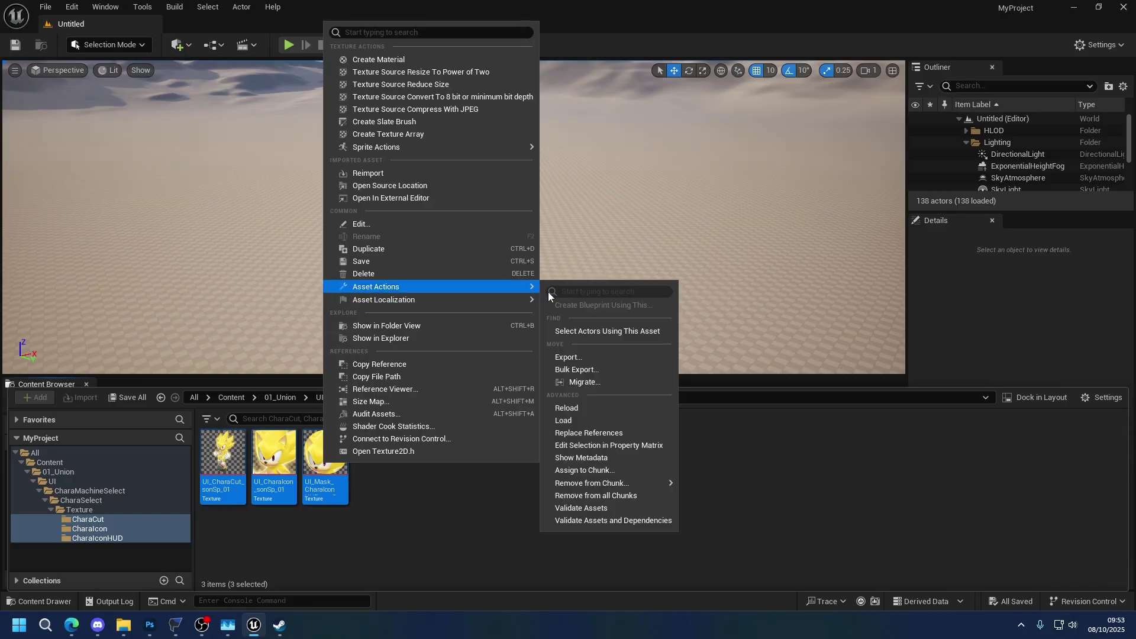
left_click(601, 469)
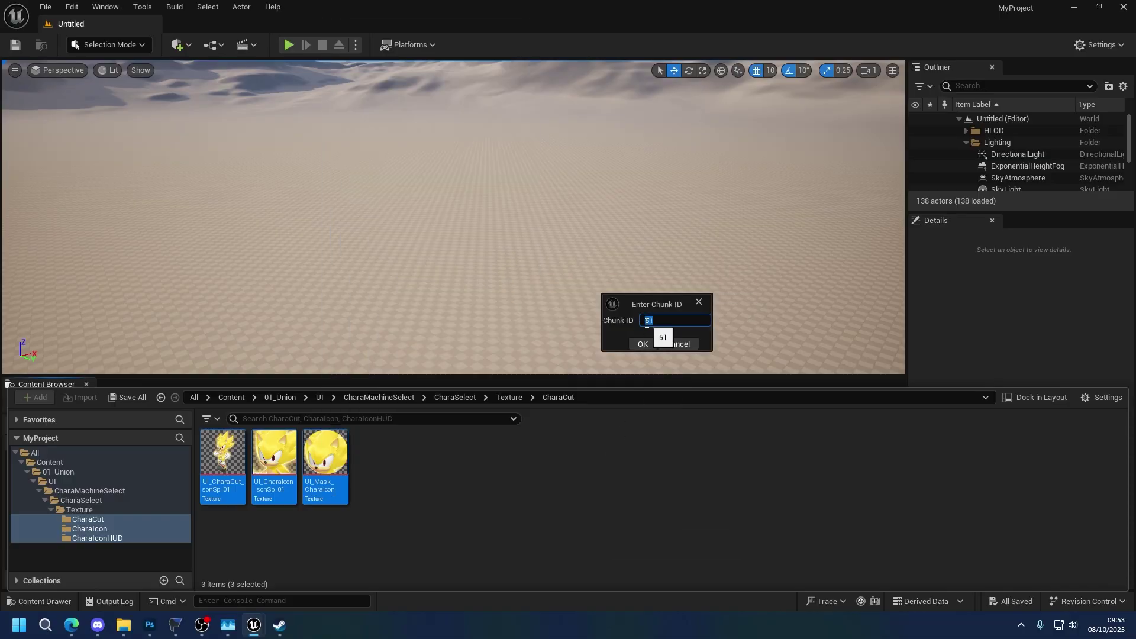
left_click(644, 344)
- Package the project for Windows into the Package folder again
left_click(409, 44)
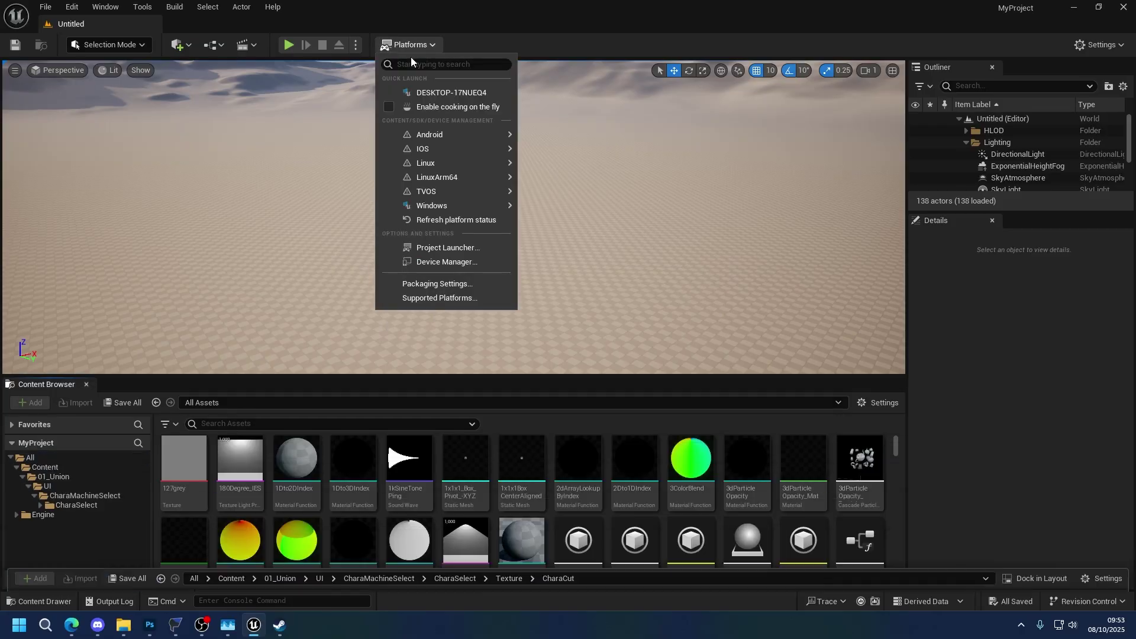
mouse_move(446, 210)
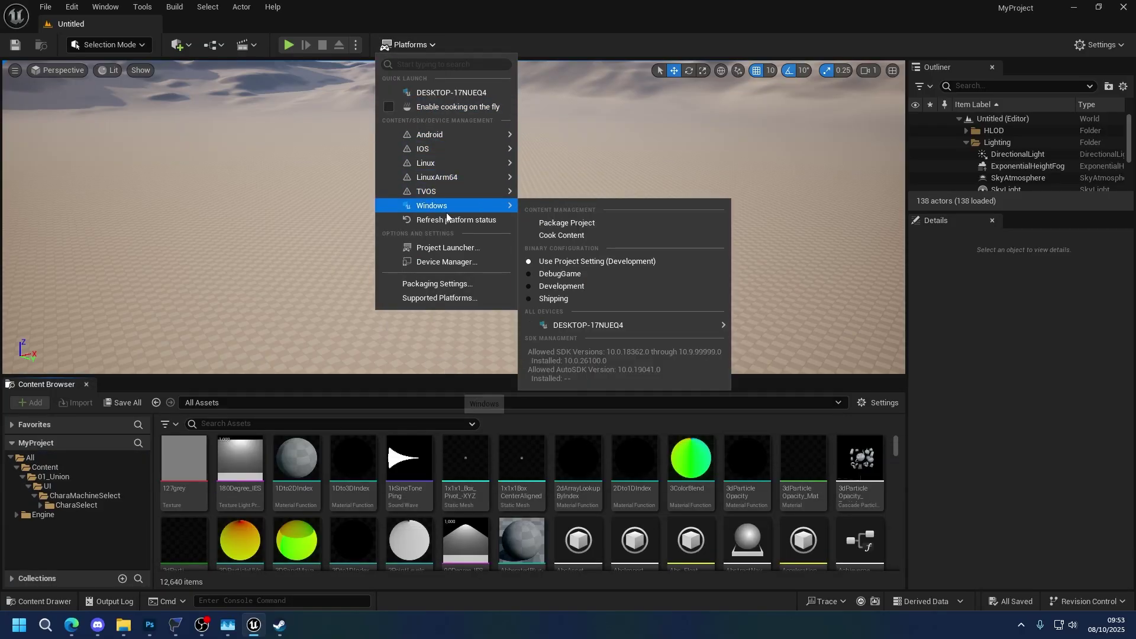
left_click(605, 222)
left_click(462, 297)
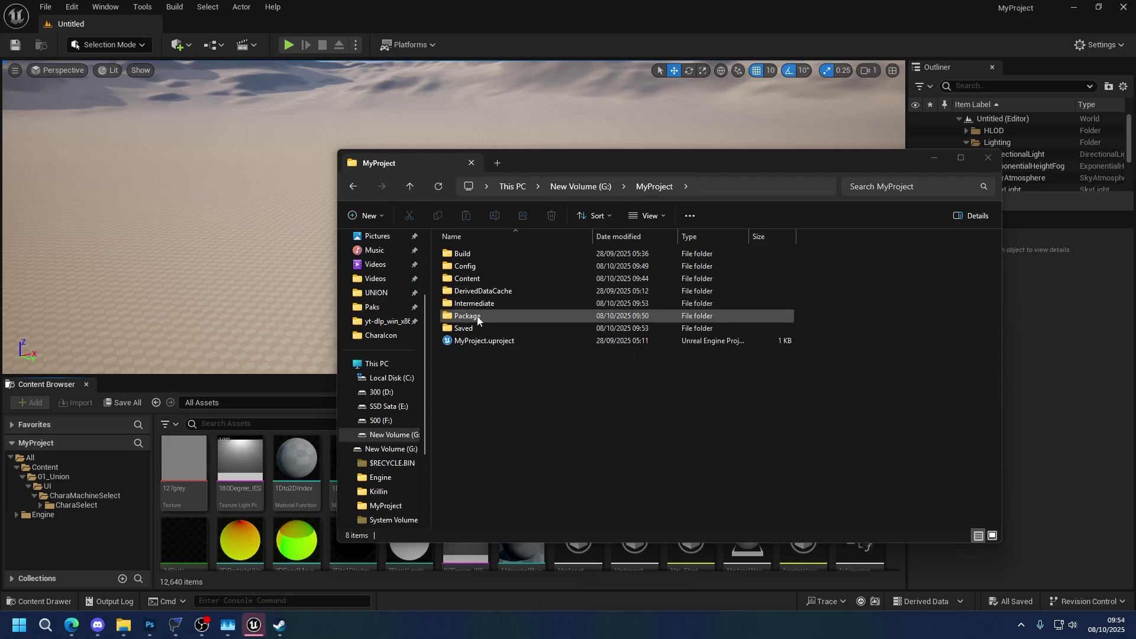
- In Package\Windows\MyProject\Content\Paks, rename the three pakchunk51 files with a _P suffix
double_click(478, 317)
double_click(474, 255)
left_click(472, 265)
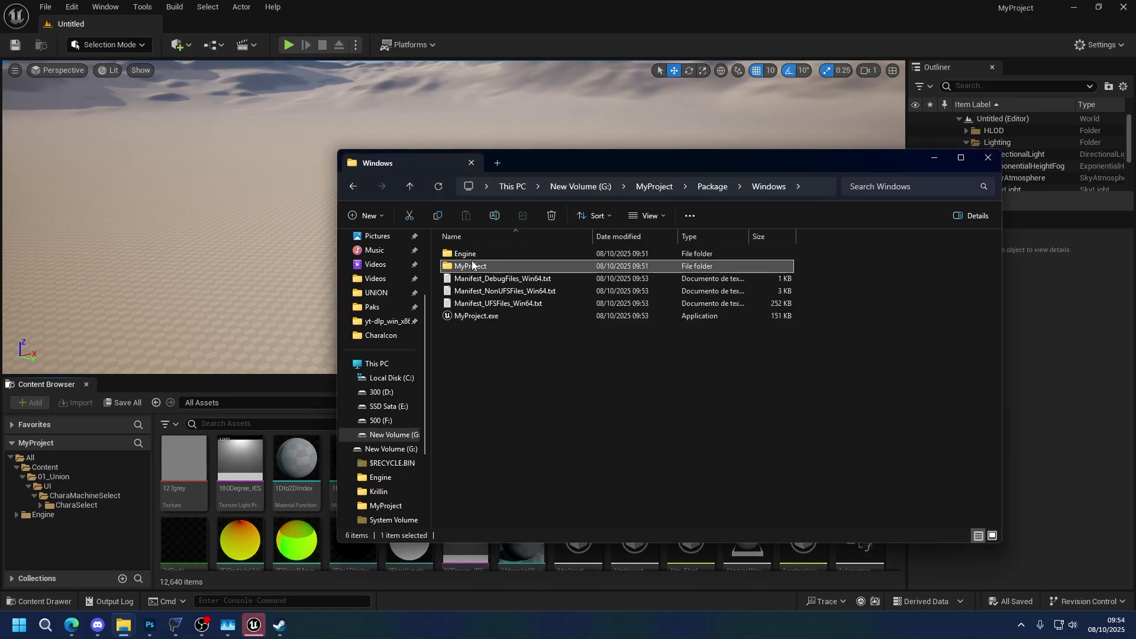
double_click(473, 266)
double_click(477, 256)
double_click(462, 257)
left_click_drag(497, 389, 503, 318)
key("F2")
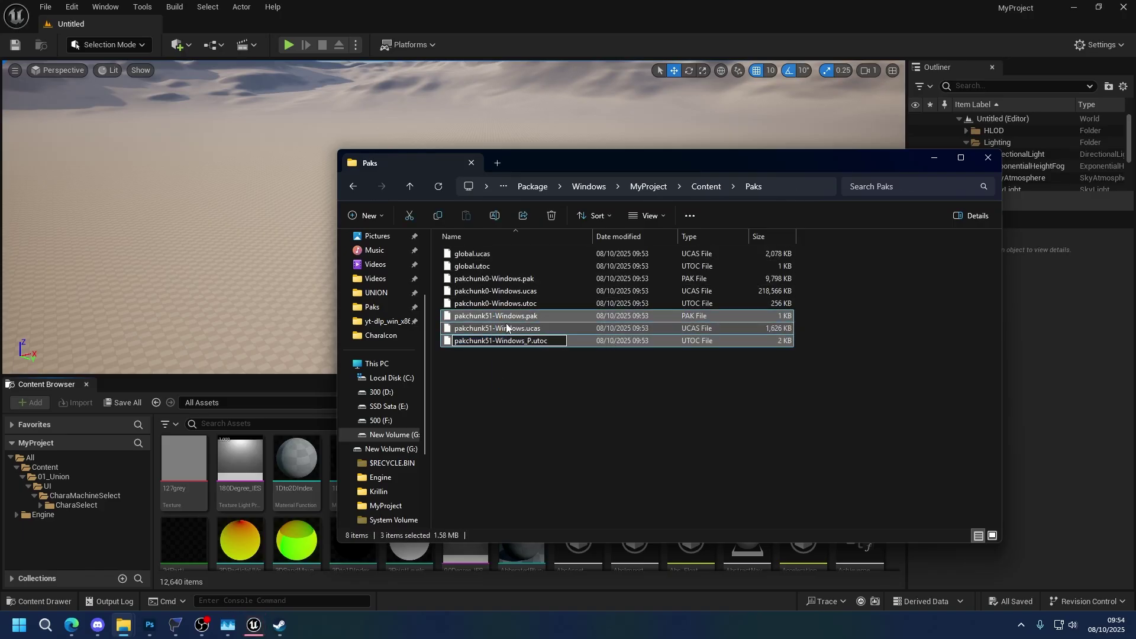
key("Return")
- Paste the three pakchunk51-Windows_P files into the game's Paks folder, replacing the old copies
mouse_move(123, 625)
left_click(344, 556)
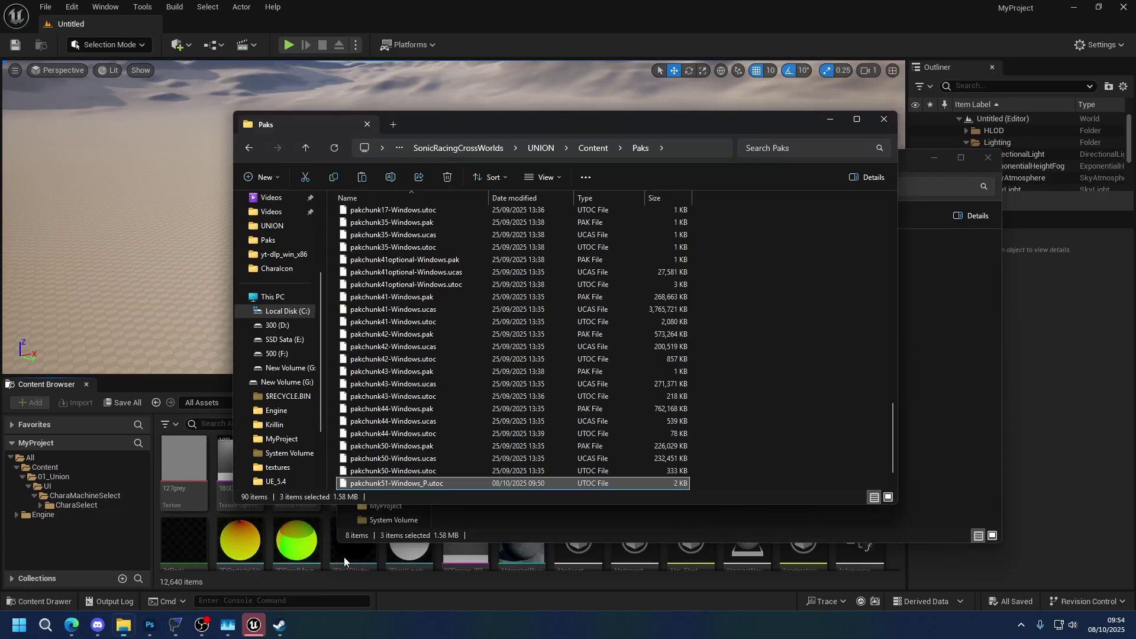
key("ctrl+v")
left_click(284, 219)
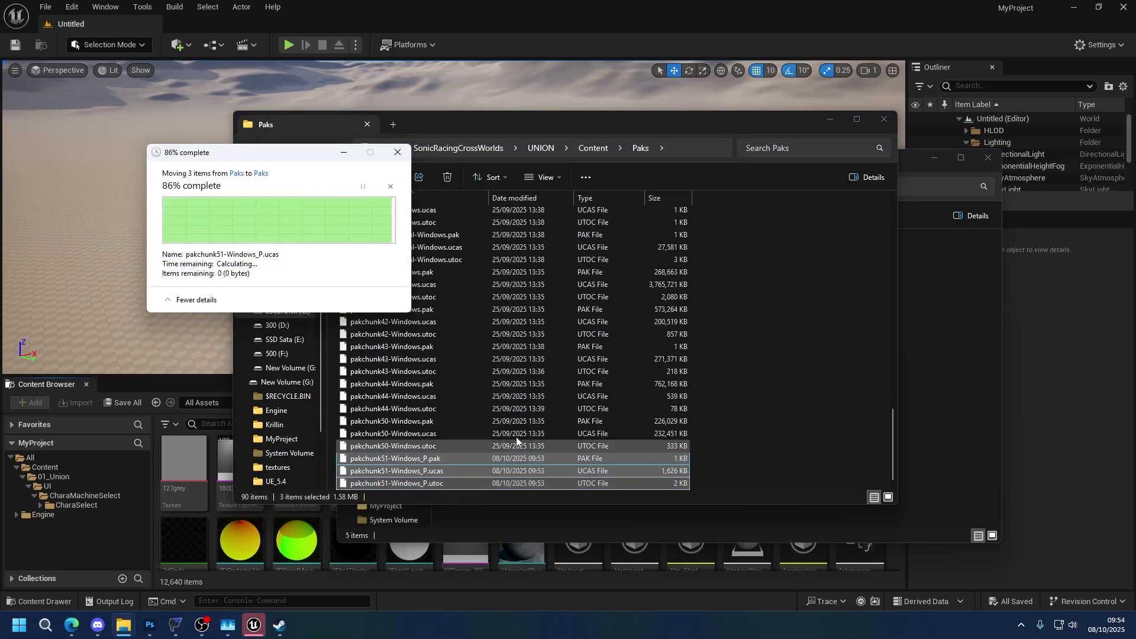
- Launch Sonic Racing: CrossWorlds from its Steam library tile
mouse_move(280, 626)
left_click(219, 599)
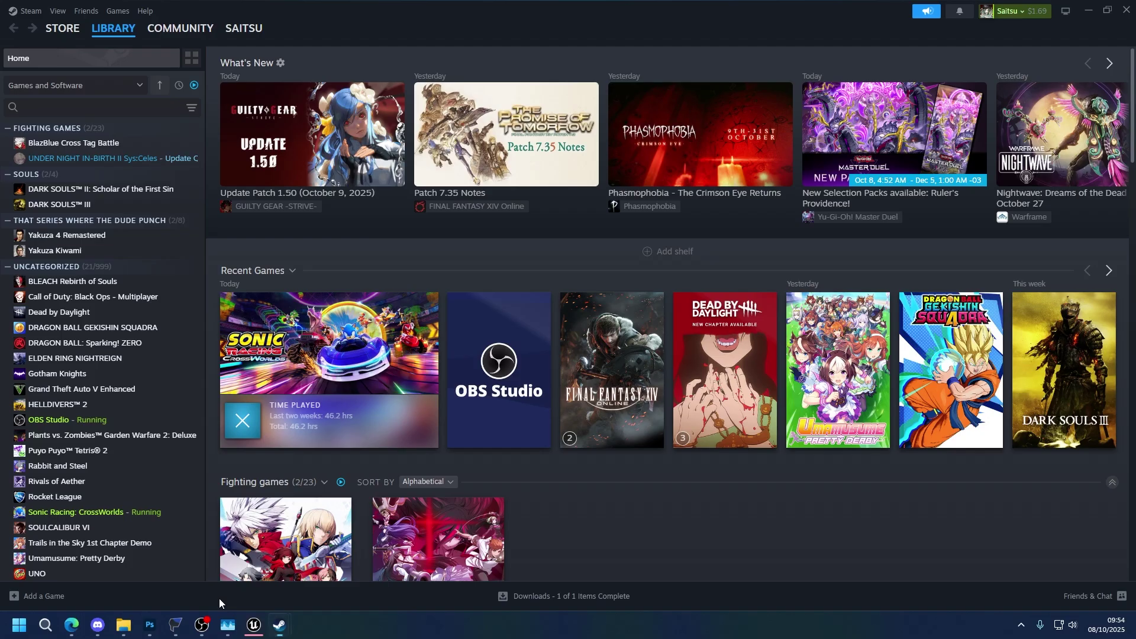
left_click(249, 438)
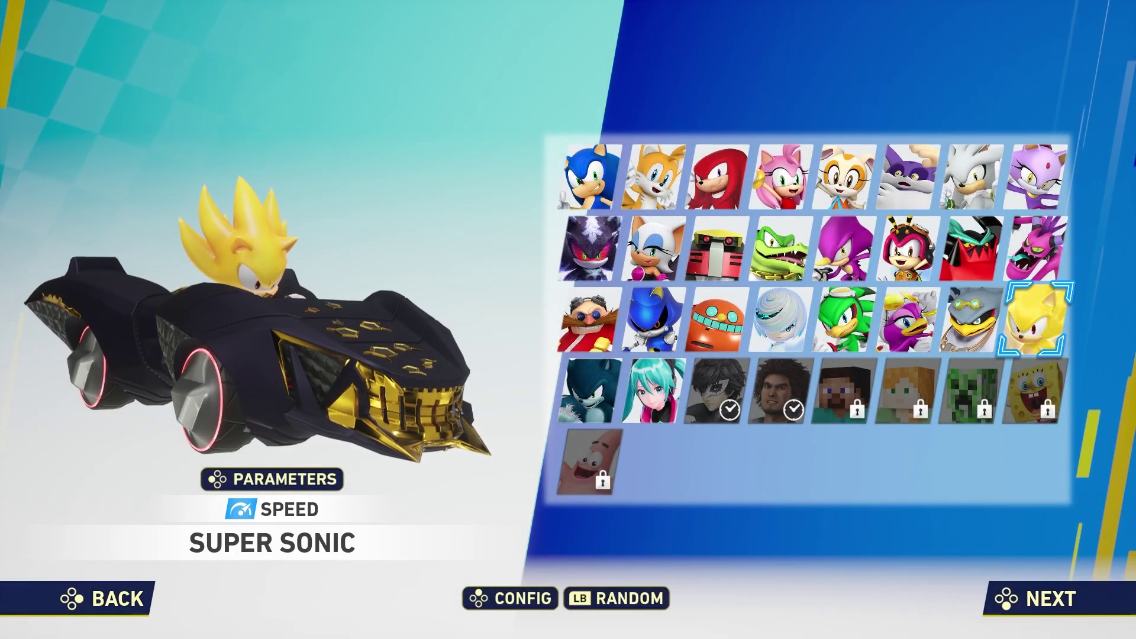
- Pick Super Sonic as the racer and drive the kart to check his minimap icon
key("Return")
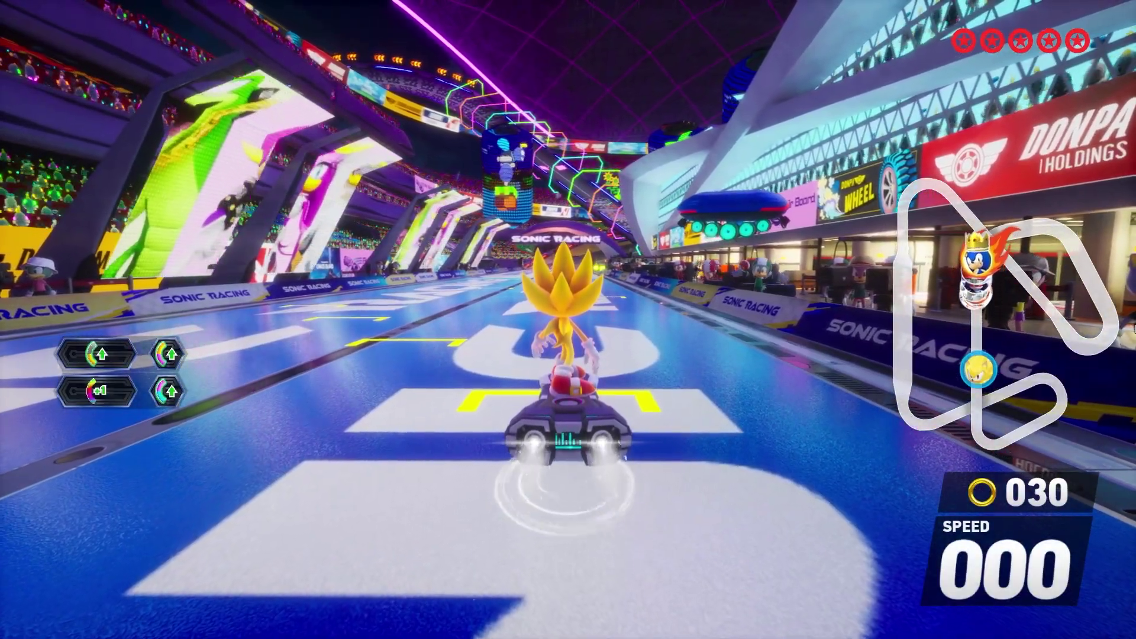
key("w")
key("a")
key("d")
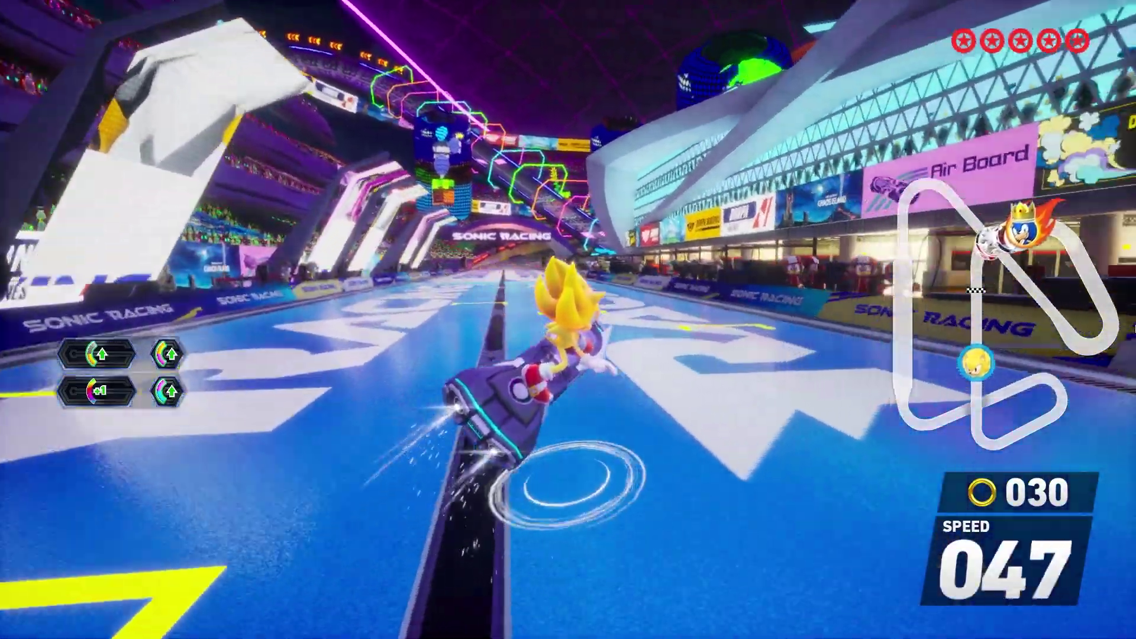
key("a")
key("a")
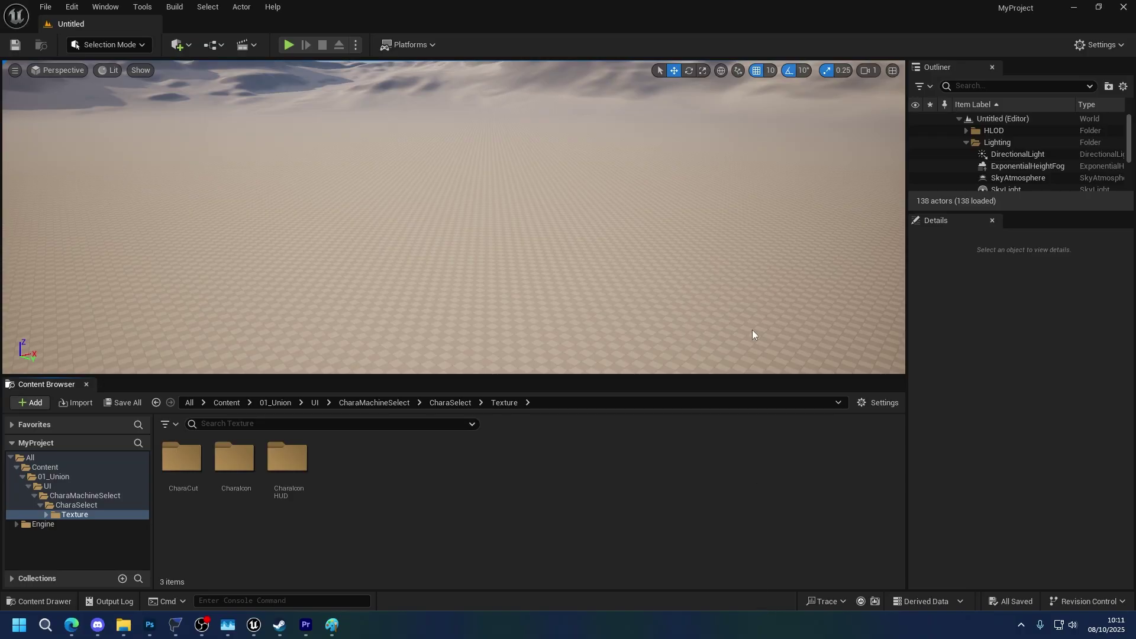
- Cook the project's content for Windows from the Platforms menu
left_click(420, 47)
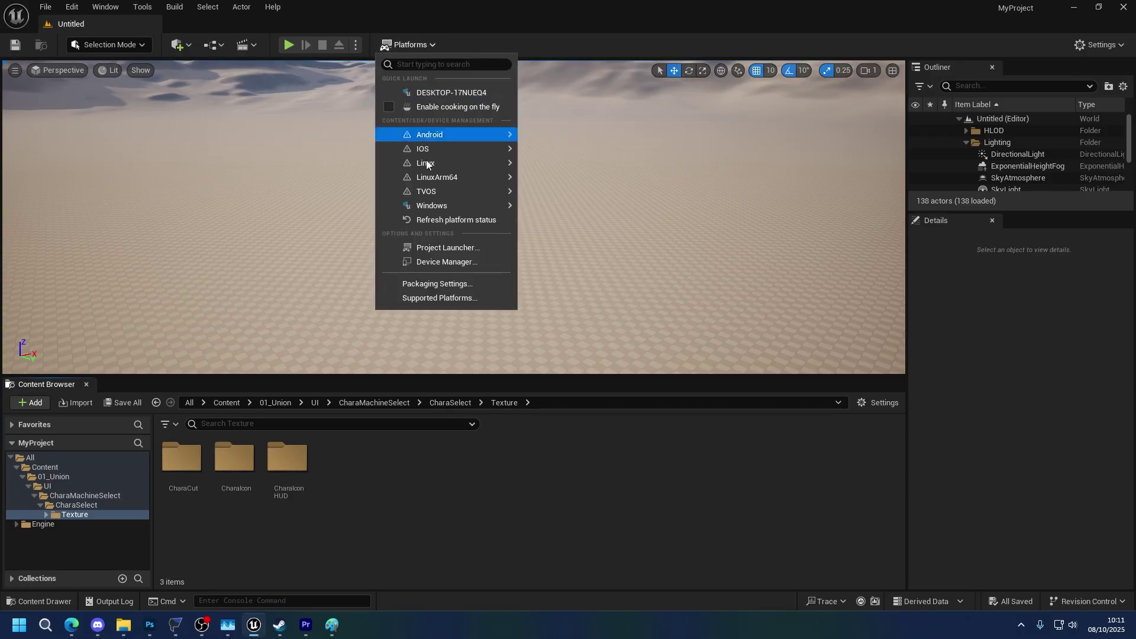
mouse_move(491, 209)
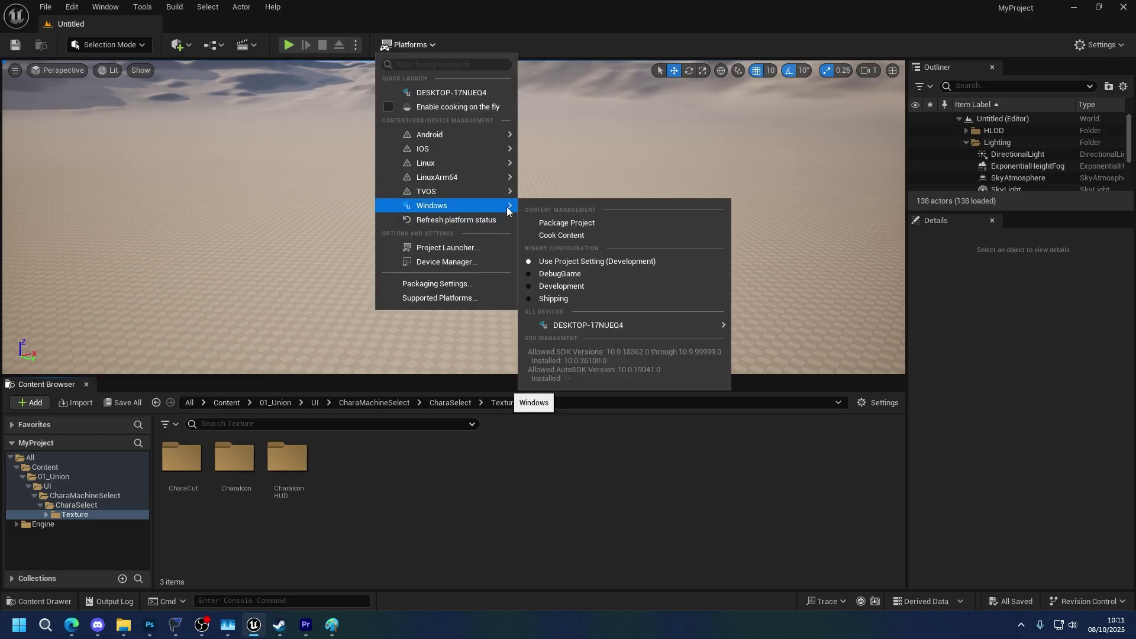
left_click(584, 236)
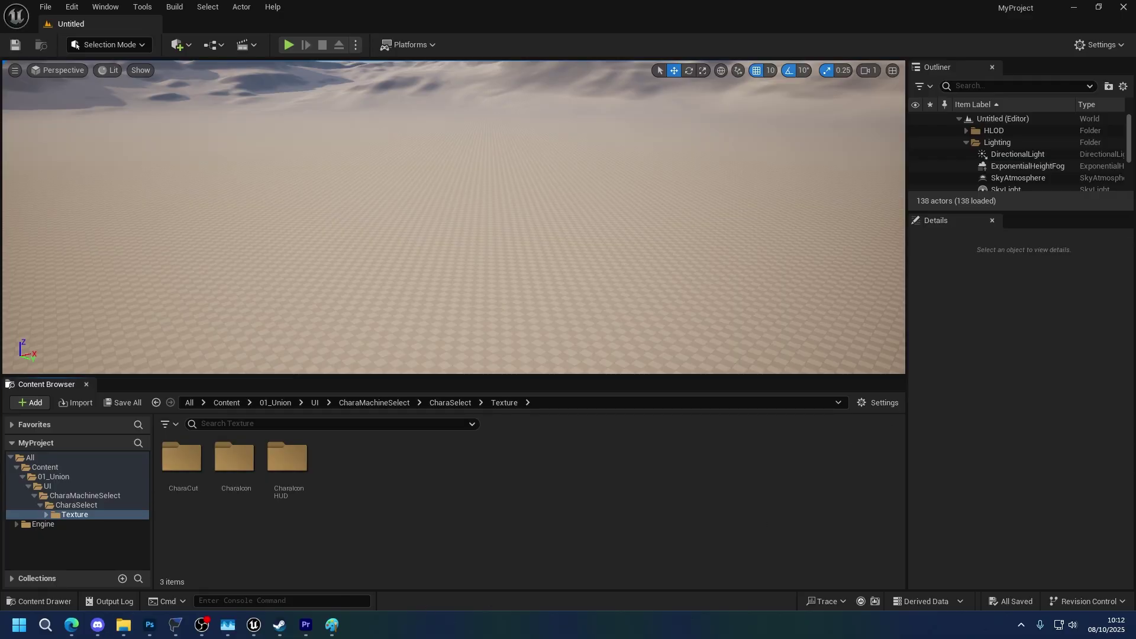
- On drive G, browse to the cooked MyProject Content in Saved\Cooked\Windows
key("alt+Tab")
left_click(601, 430)
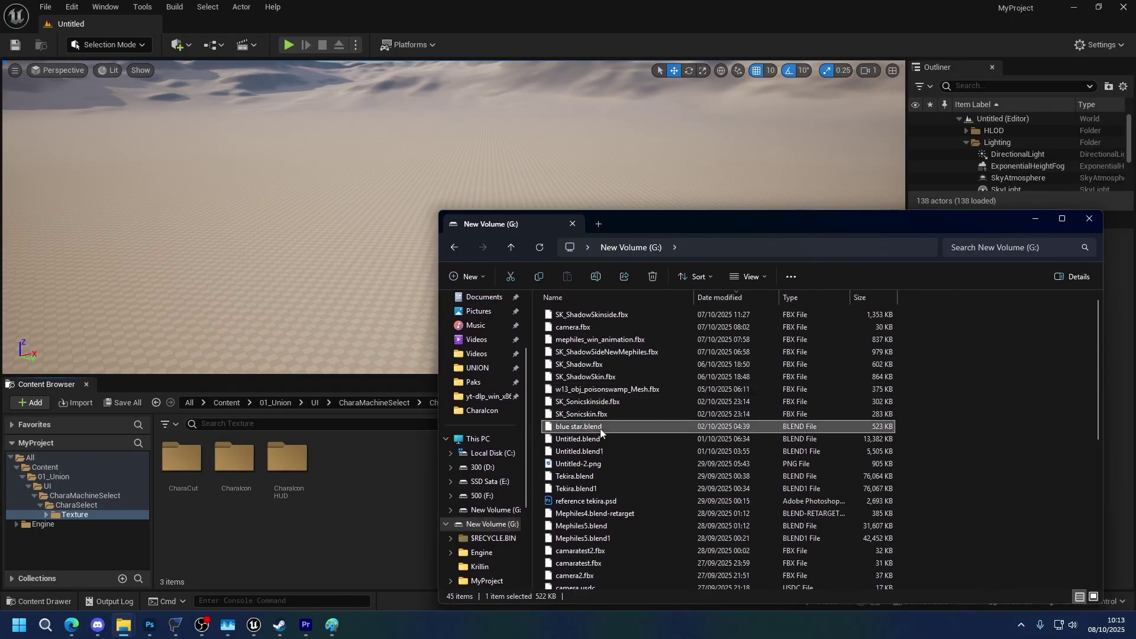
type("my")
key("Return")
key("Down")
key("Down")
key("Down")
key("Down")
key("Down")
key("Down")
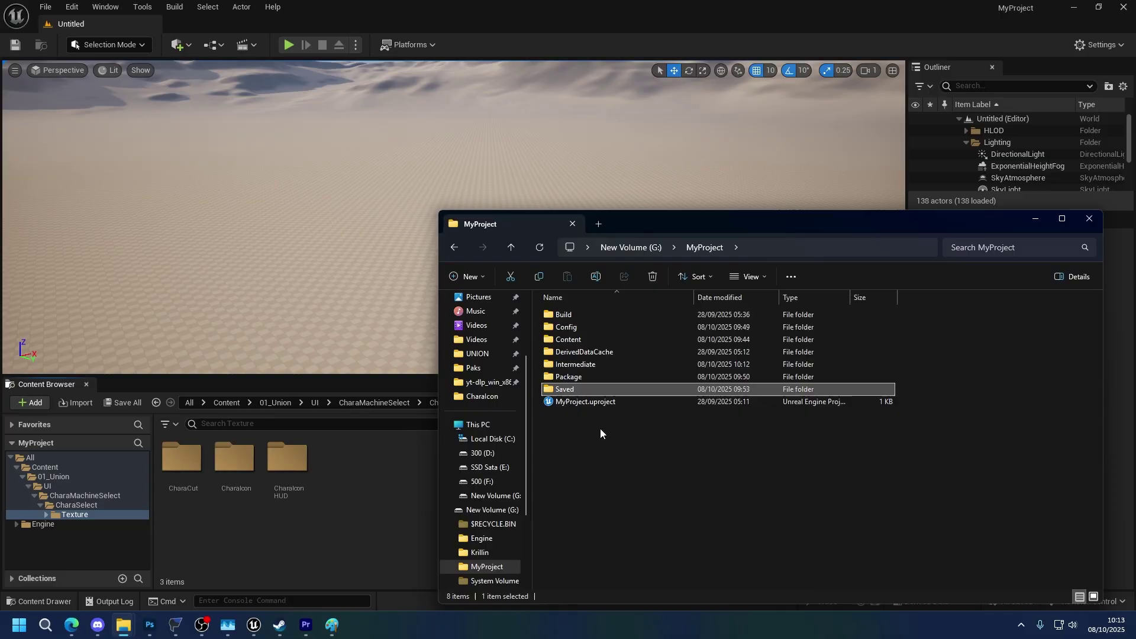
key("Return")
key("Down")
key("Down")
key("Down")
key("Return")
key("Return")
key("Down")
key("Up")
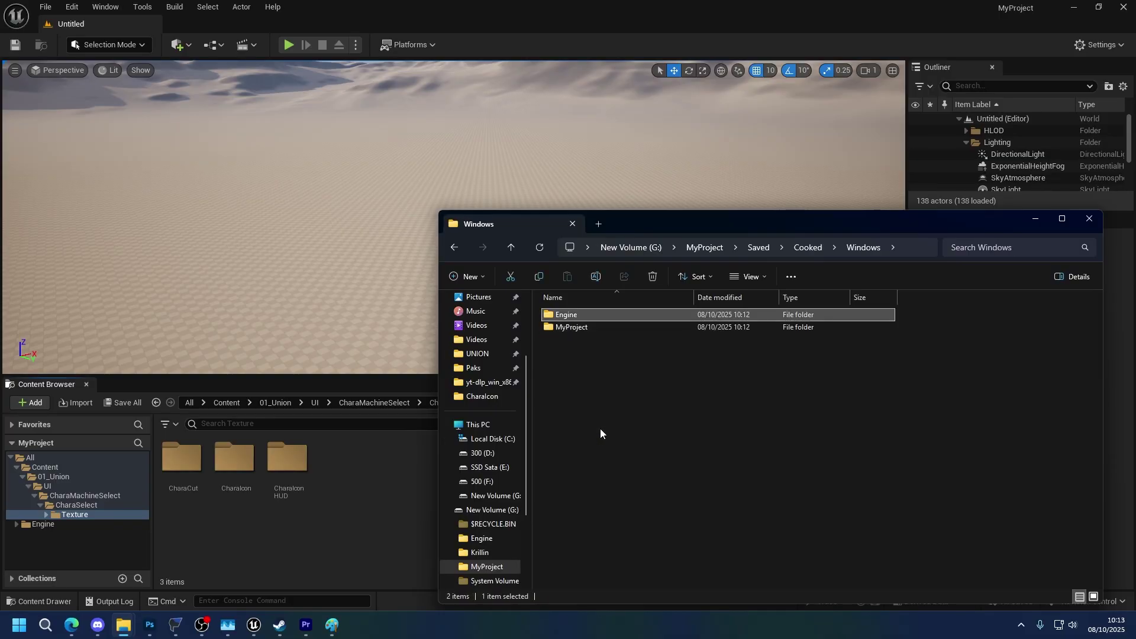
key("Down")
key("Return")
key("Return")
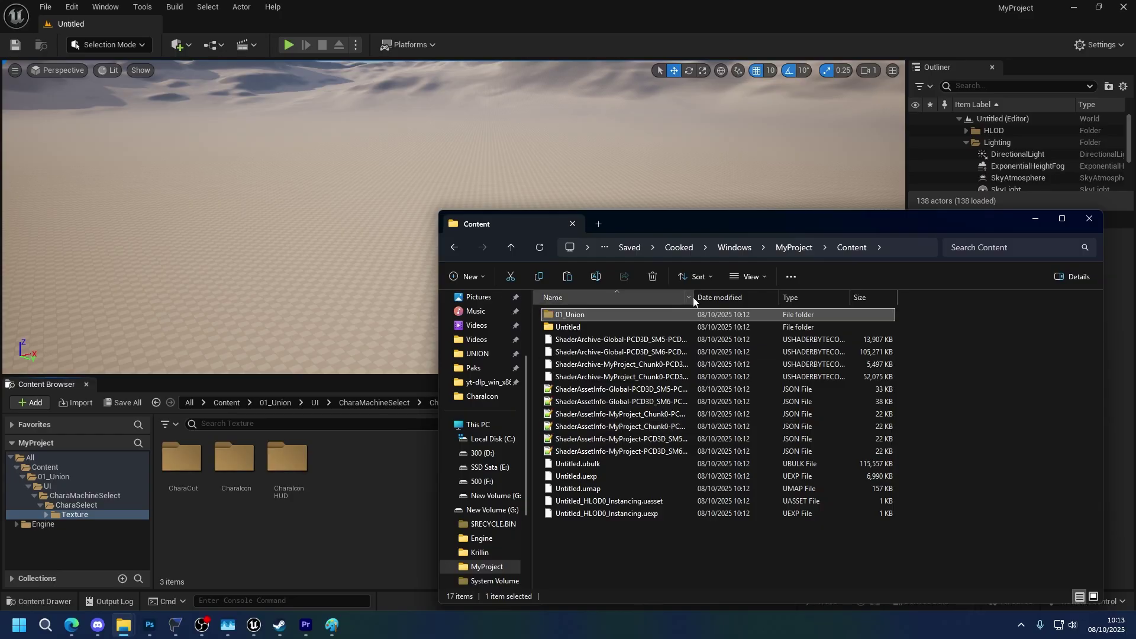
- Navigate to Unreal Engine Tutorial\Retoc Workflow\Game Mod\UNION\Content
left_click(471, 510)
scroll(616, 419, "down", 5)
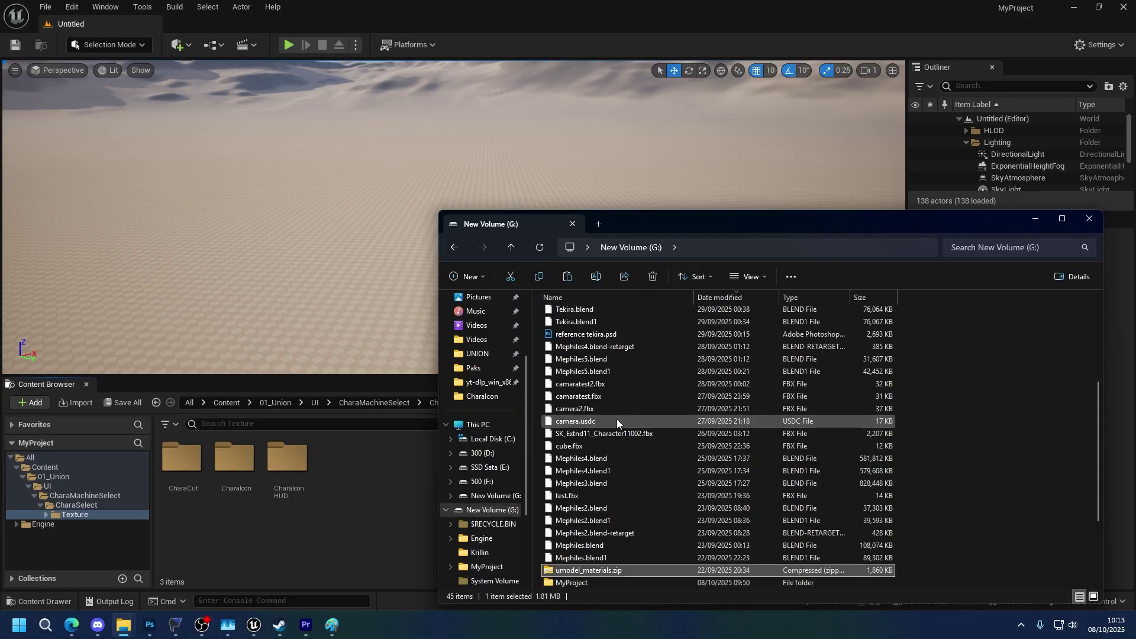
double_click(617, 414)
key("Down")
key("Down")
key("Down")
key("Down")
key("Down")
key("Down")
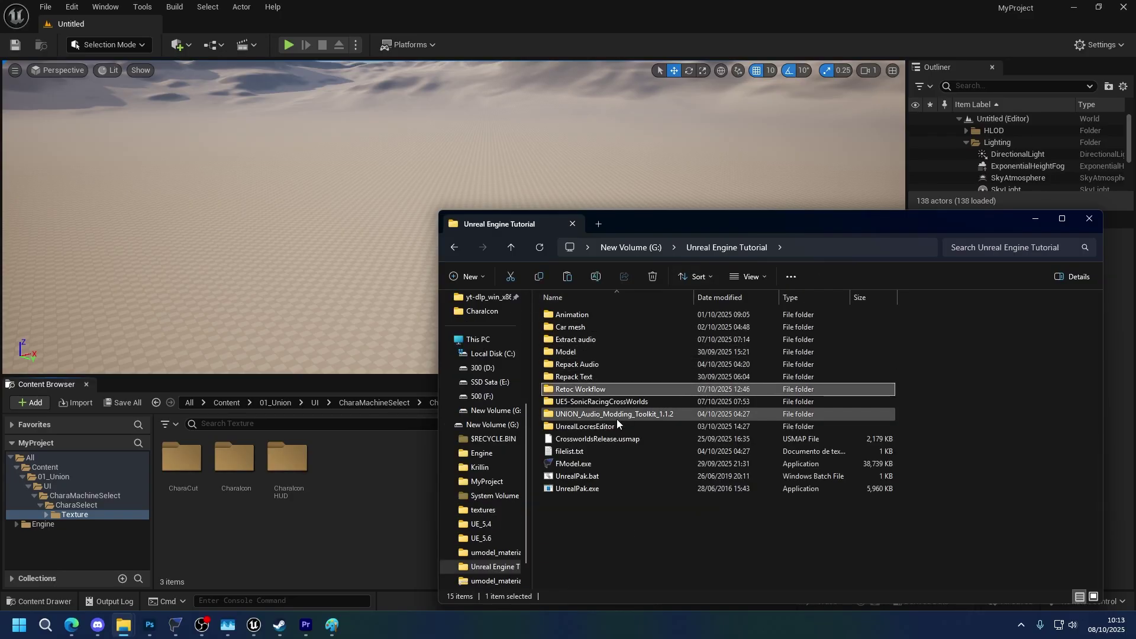
key("Return")
key("Down")
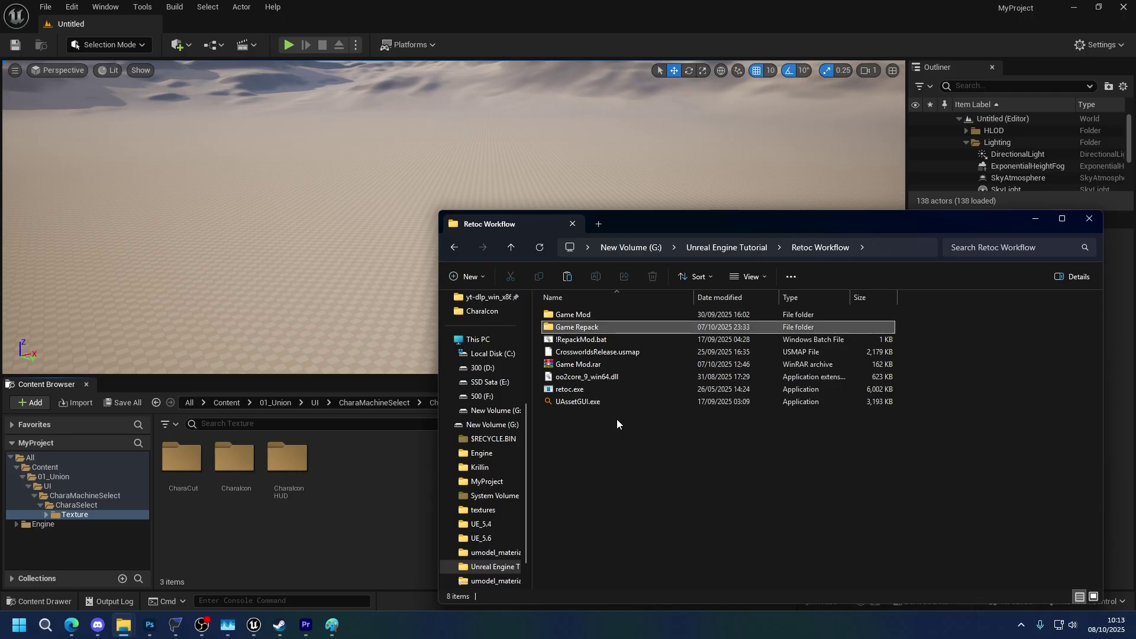
key("Up")
key("Return")
key("Down")
key("Return")
key("Down")
- Replace the old 01_Union folder with the freshly cooked 01_Union folder
key("Return")
key("Down")
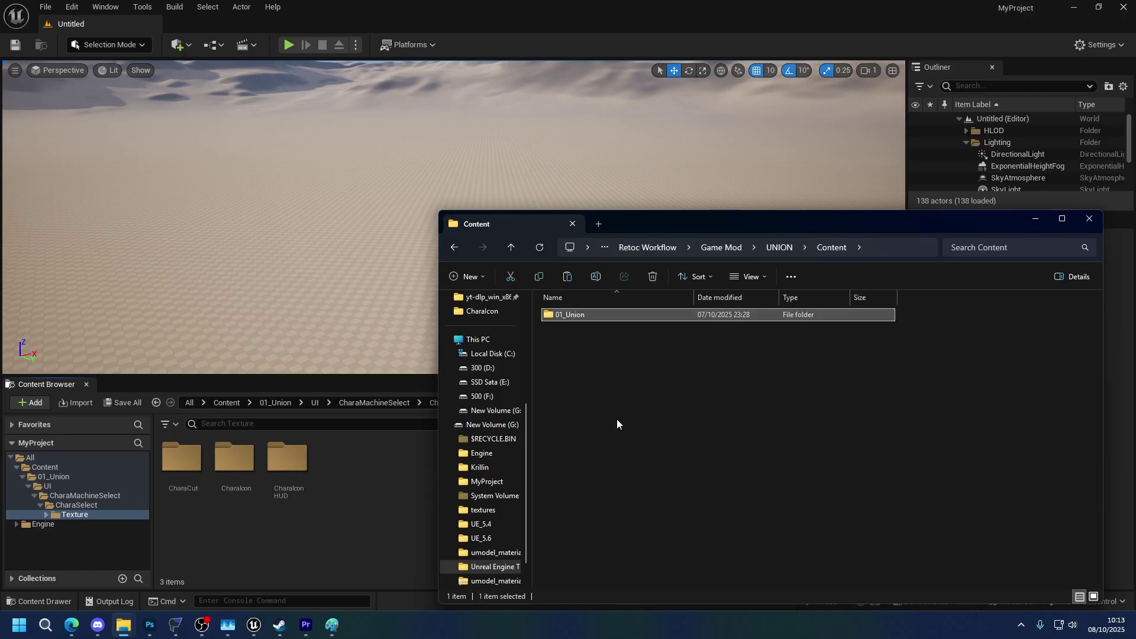
key("shift+Delete")
key("Return")
key("Return")
key("Down")
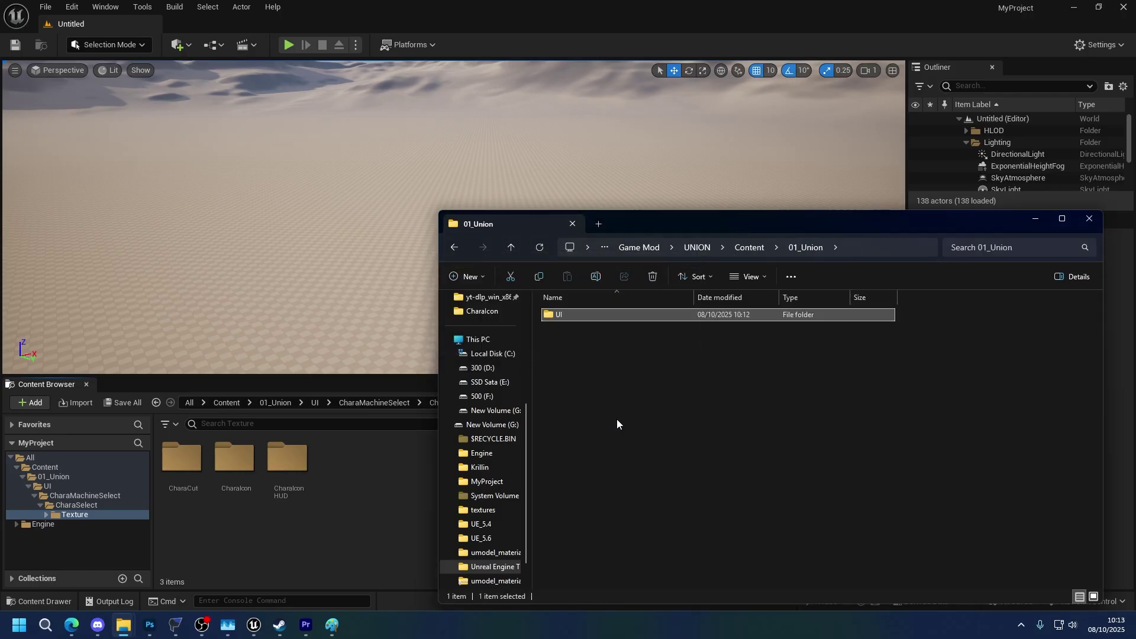
- Open 01_Union\UI\CharaSelect\Texture and check the CharaIcon folder's files
key("Return")
key("Down")
key("Return")
key("Down")
key("Return")
key("Down")
key("Return")
key("Down")
- Check the CharaCut and CharaIconHUD folders, then go back up to Retoc Workflow
key("Return")
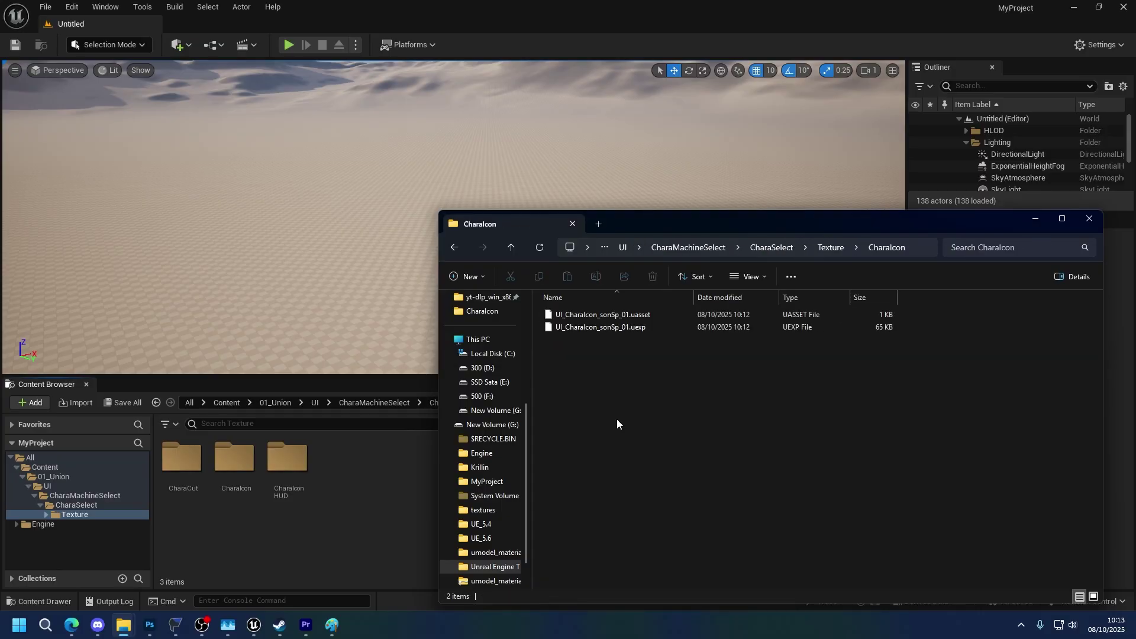
key("Down")
key("BackSpace")
key("Up")
key("Return")
key("Down")
key("BackSpace")
key("Down")
key("Down")
key("Return")
key("BackSpace")
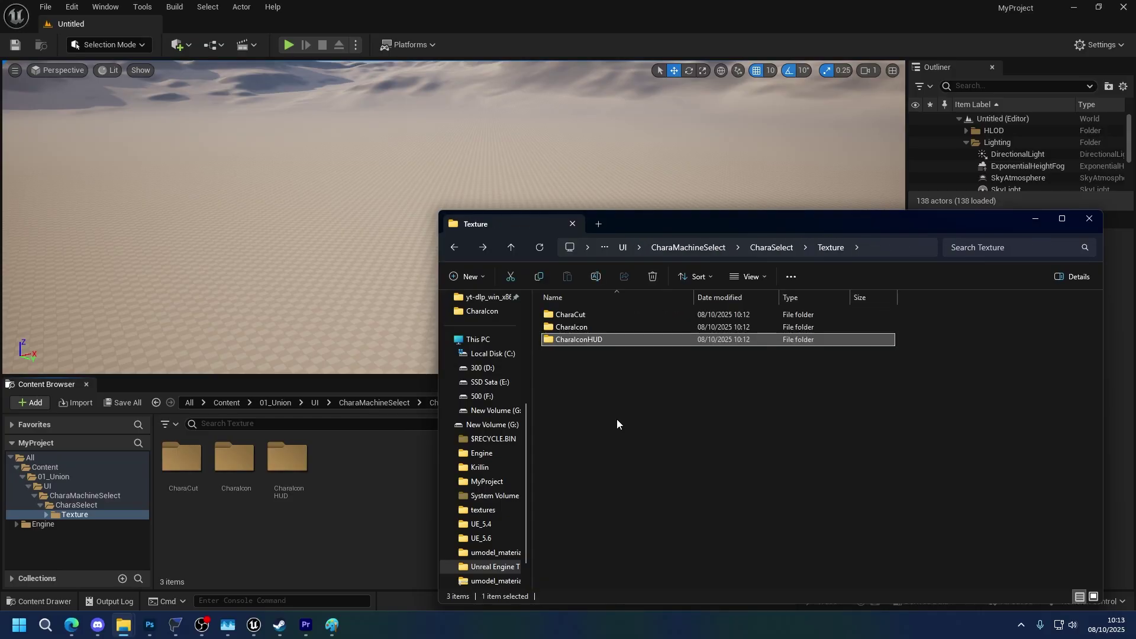
key("BackSpace")
left_click(644, 247)
left_click(656, 248)
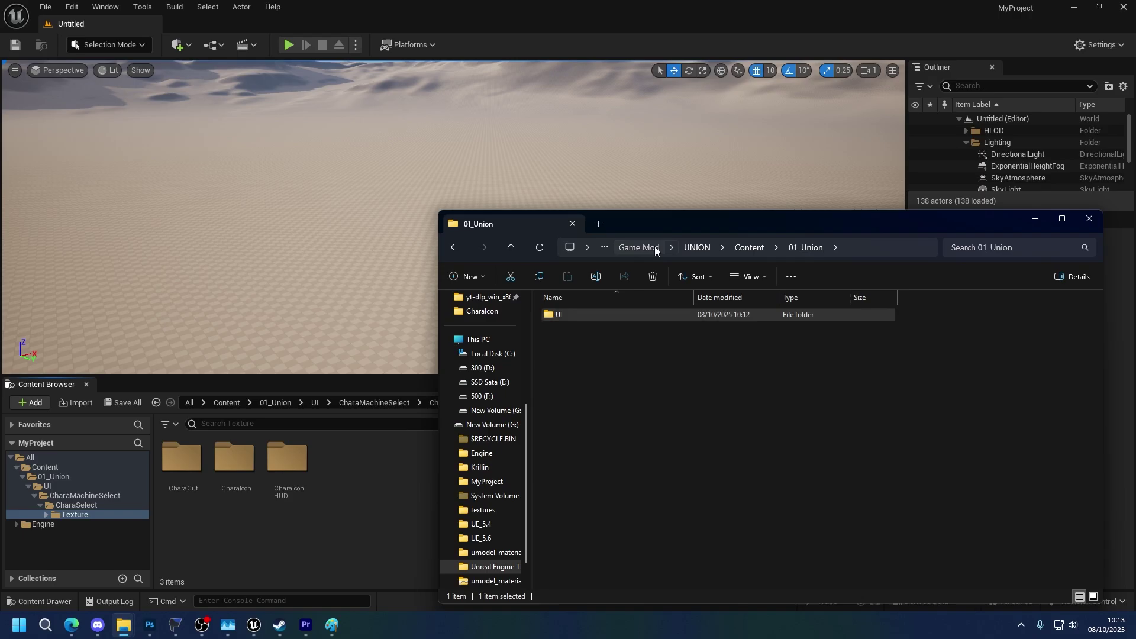
left_click(747, 249)
- Run !RepackMod.bat and cut the three repacked files from Game Repack
double_click(586, 339)
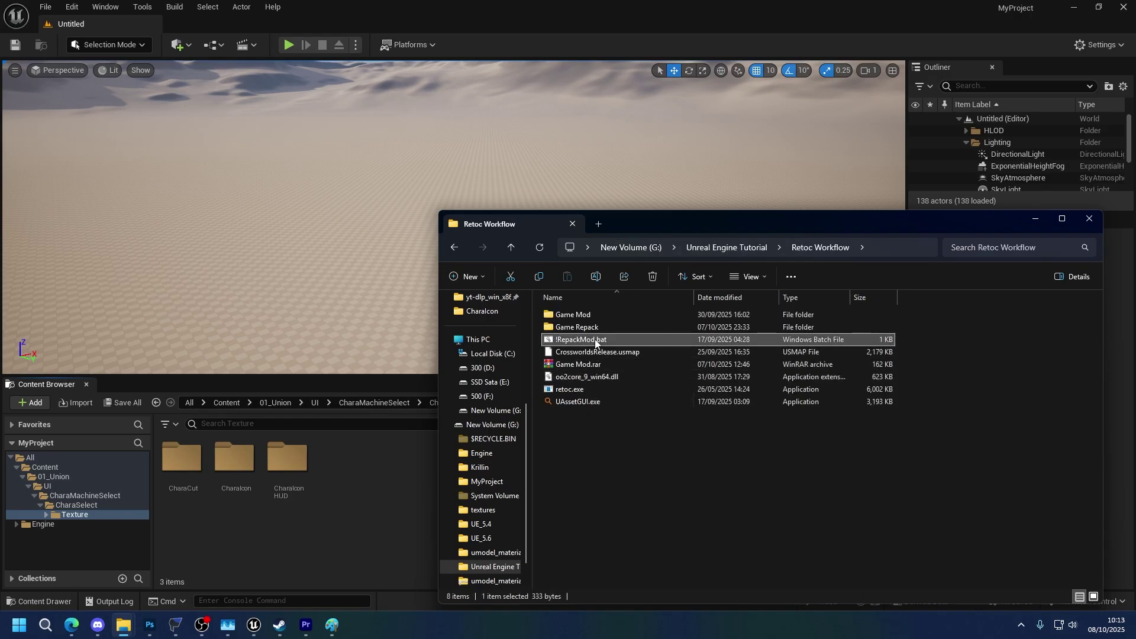
key("Return")
double_click(591, 329)
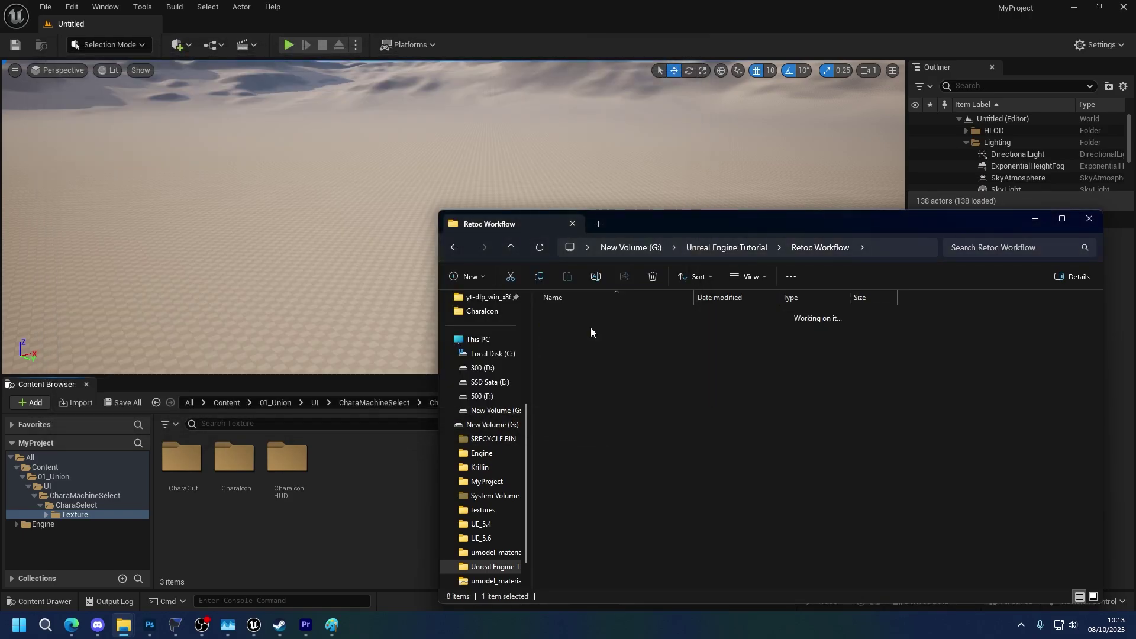
left_click_drag(662, 464, 562, 284)
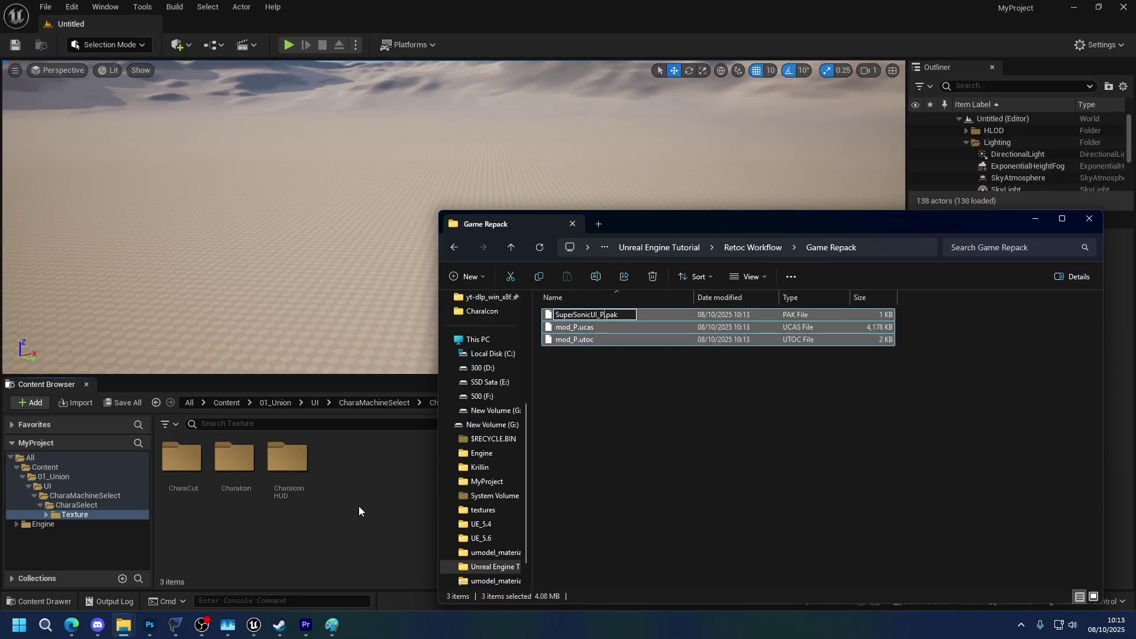
key("ctrl+x")
- Move the SuperSonicUI_P files into the game's Paks folder and delete the pakchunk51-Windows_P files
mouse_move(111, 627)
left_click(302, 563)
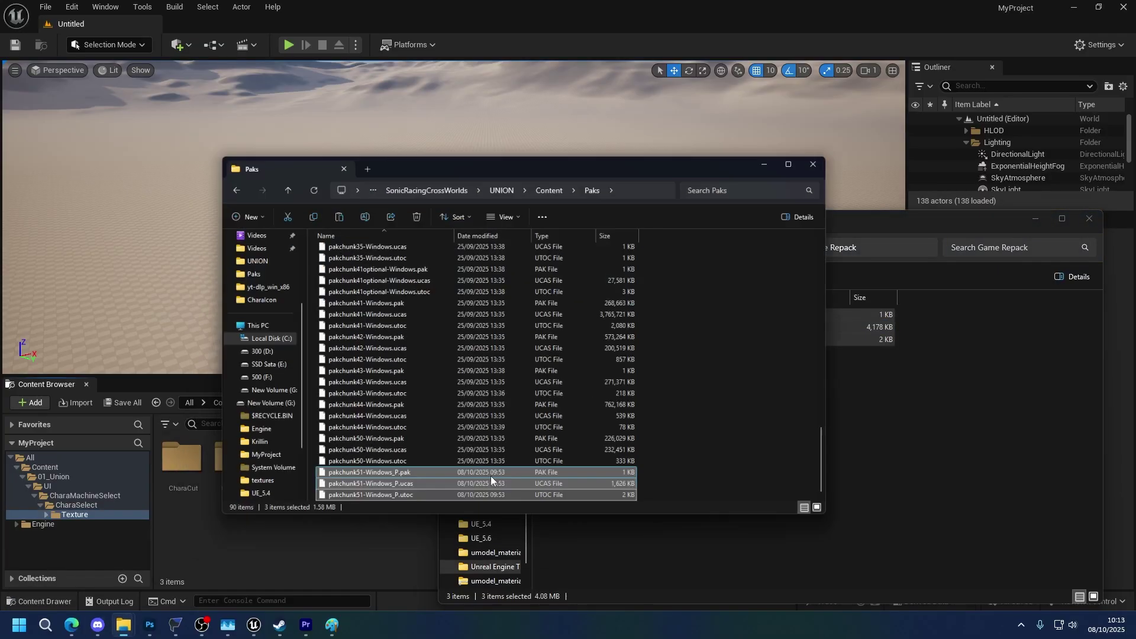
key("ctrl+v")
left_click(417, 451)
left_click(396, 423, "shift")
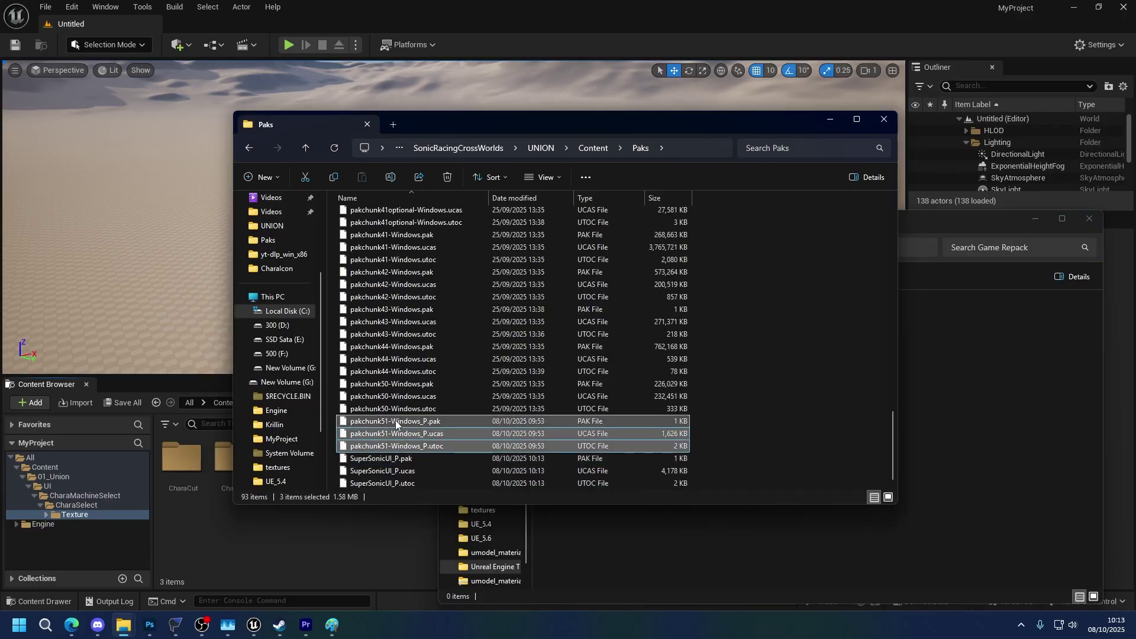
key("shift+Delete")
key("Return")
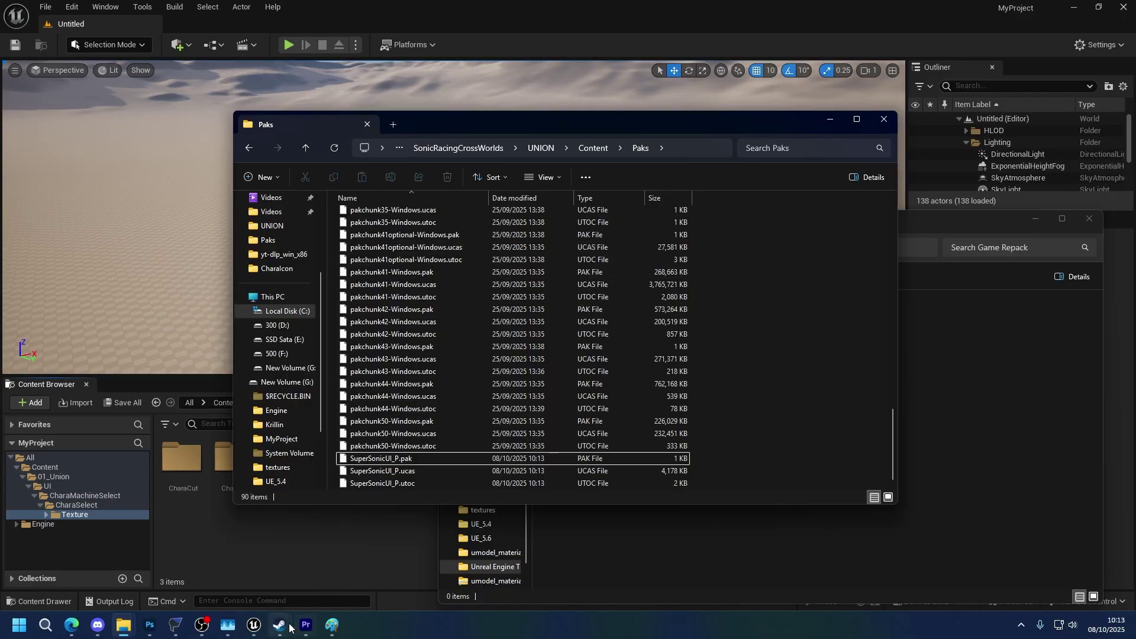
- Relaunch Sonic Racing CrossWorlds from the Steam library
mouse_move(279, 625)
left_click(260, 562)
left_click(267, 266)
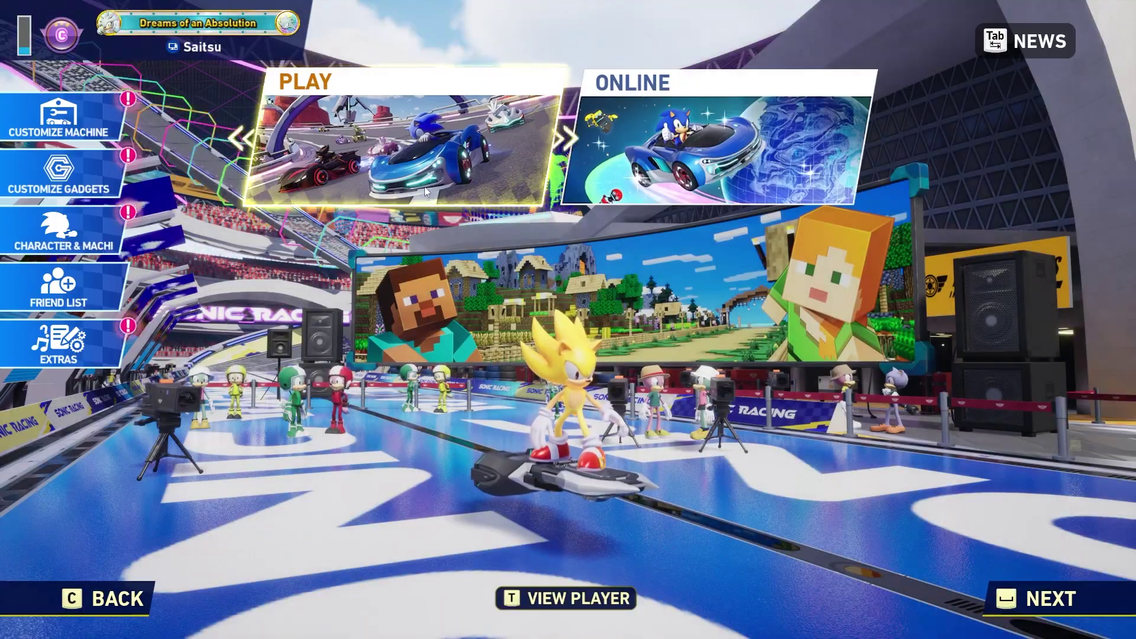
- Start a Grand Prix with Super Sonic in the Blue Macchina, picking the first cup
left_click(425, 191)
left_click(305, 175)
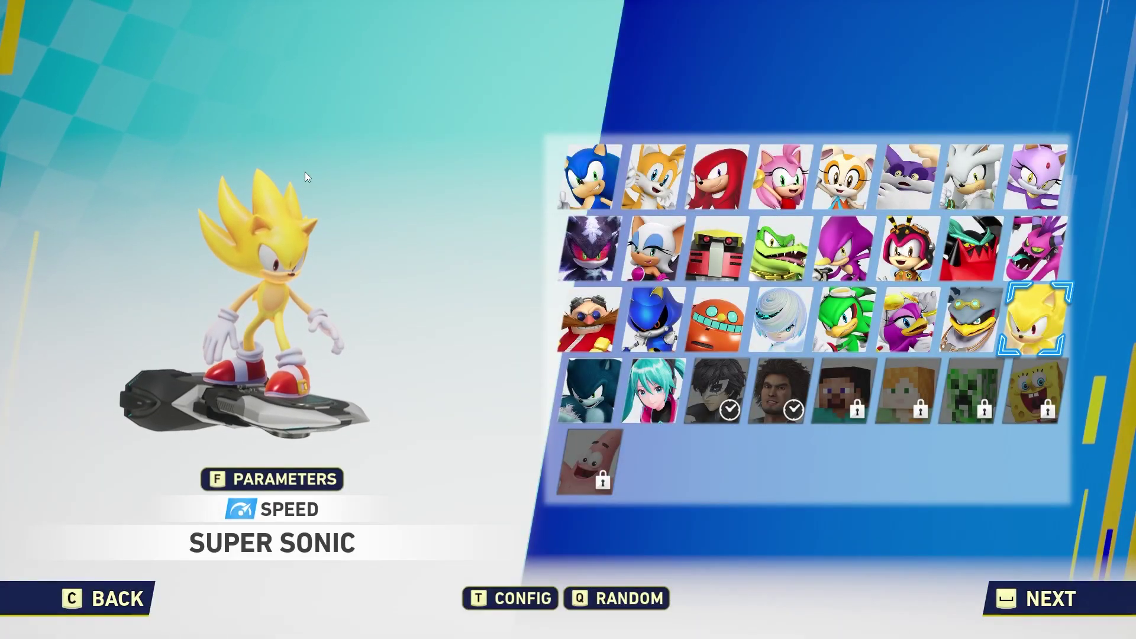
left_click(1032, 311)
left_click(774, 297)
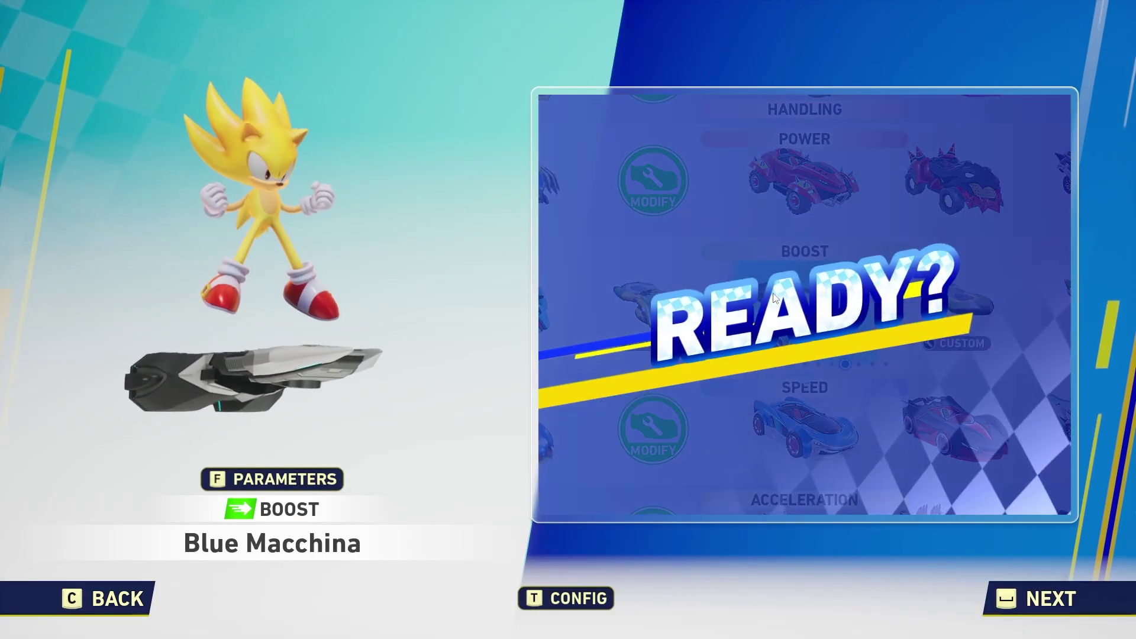
left_click(777, 296)
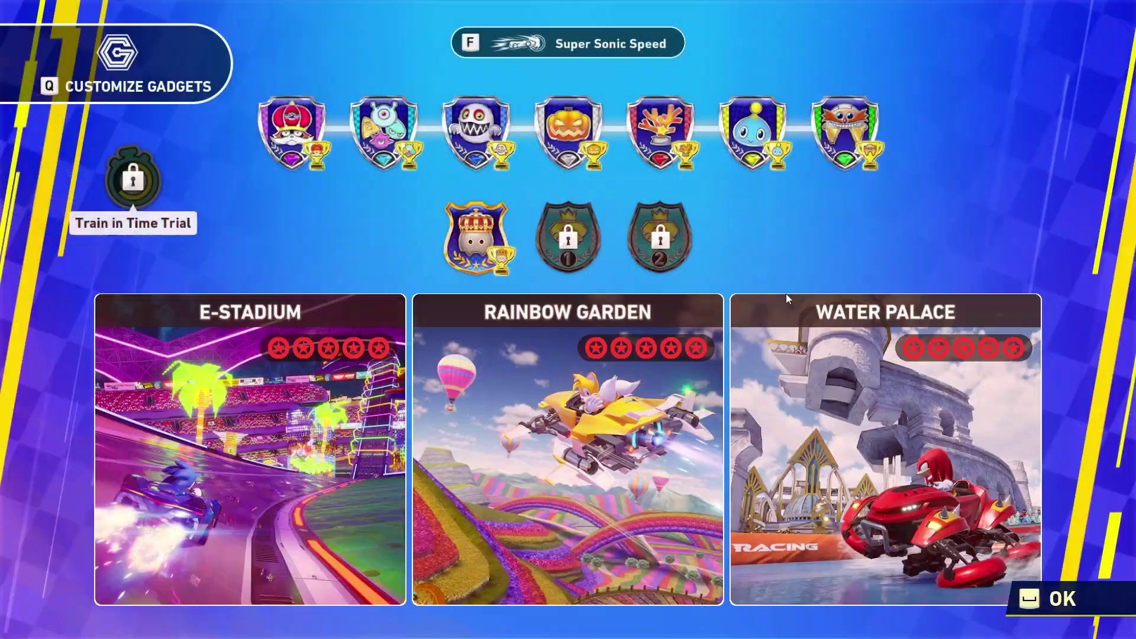
left_click(338, 138)
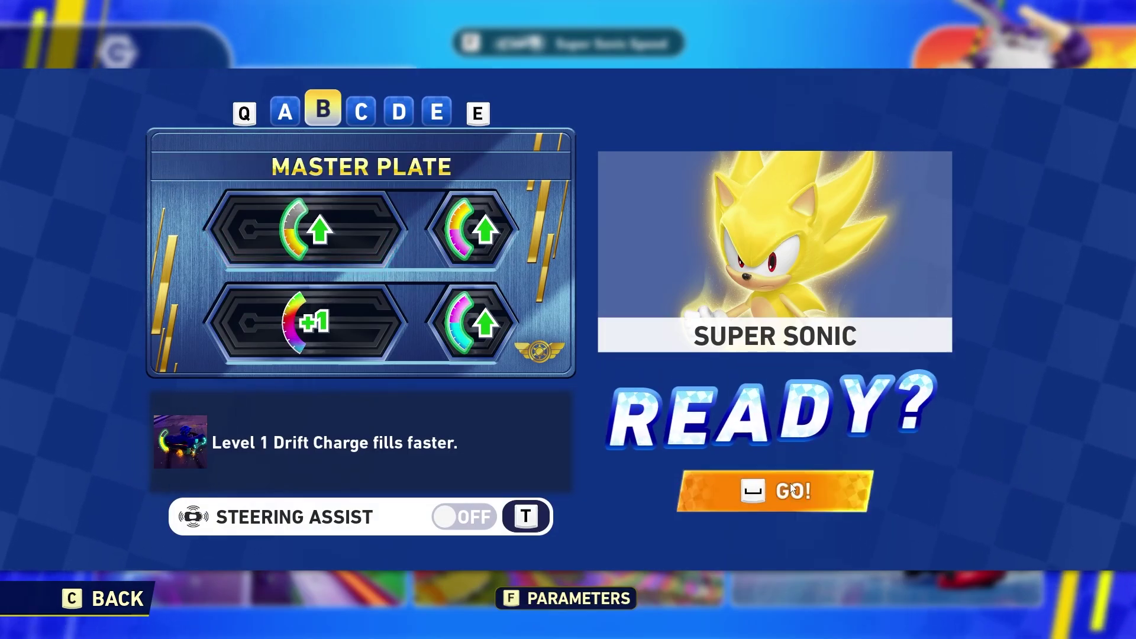